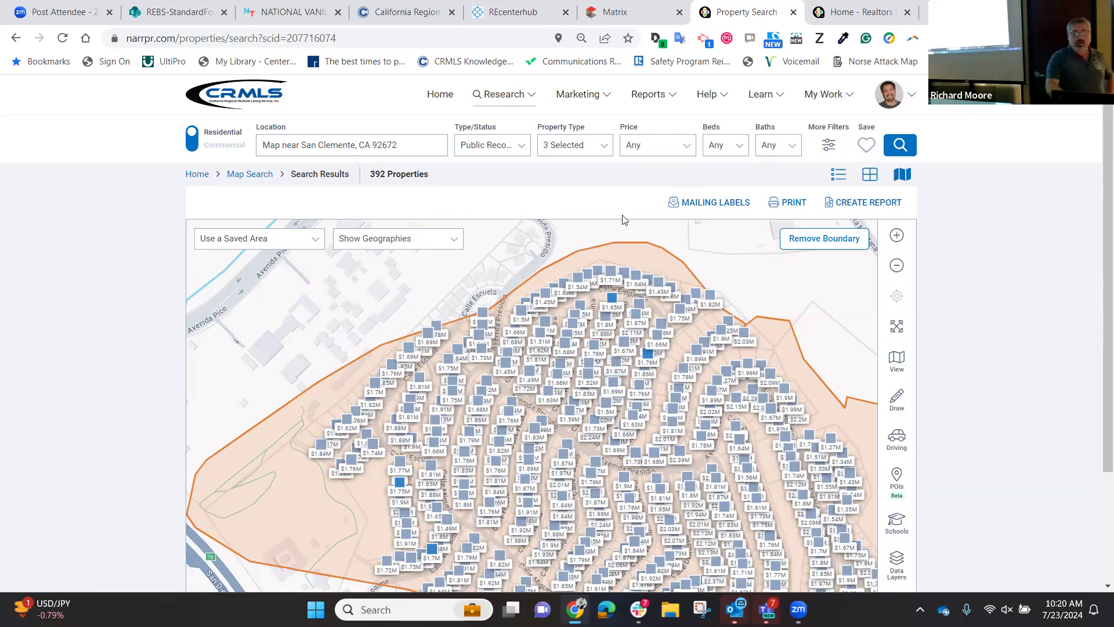
Open the mailing label export options for the 368 properties in the drawn area.
click(719, 207)
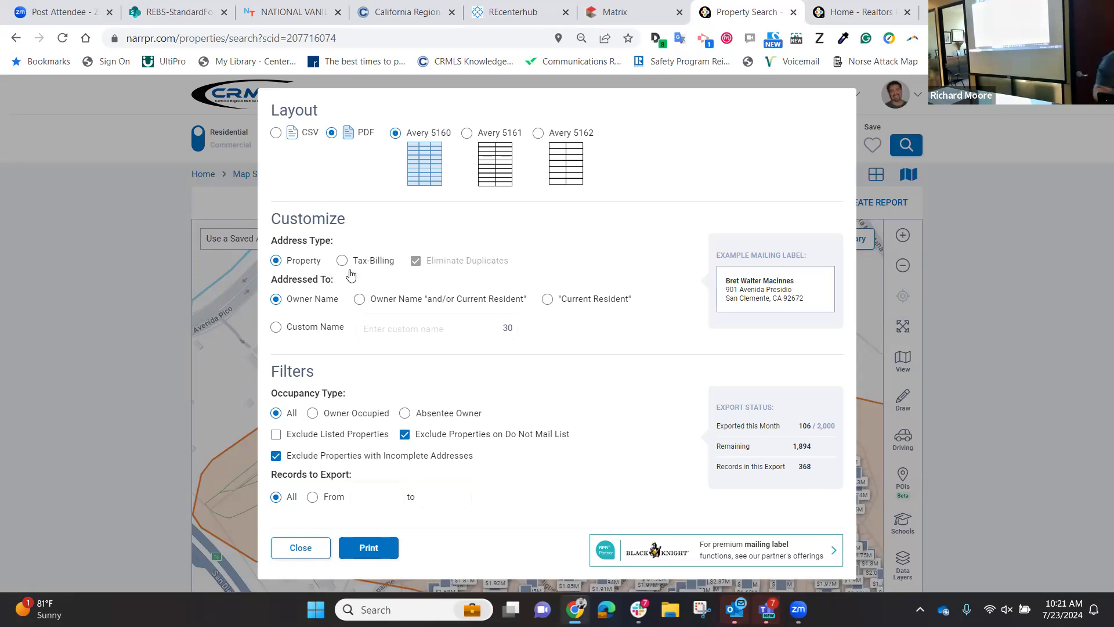
Address labels to tax-billing addresses with duplicates eliminated, leaving 361 records.
click(342, 260)
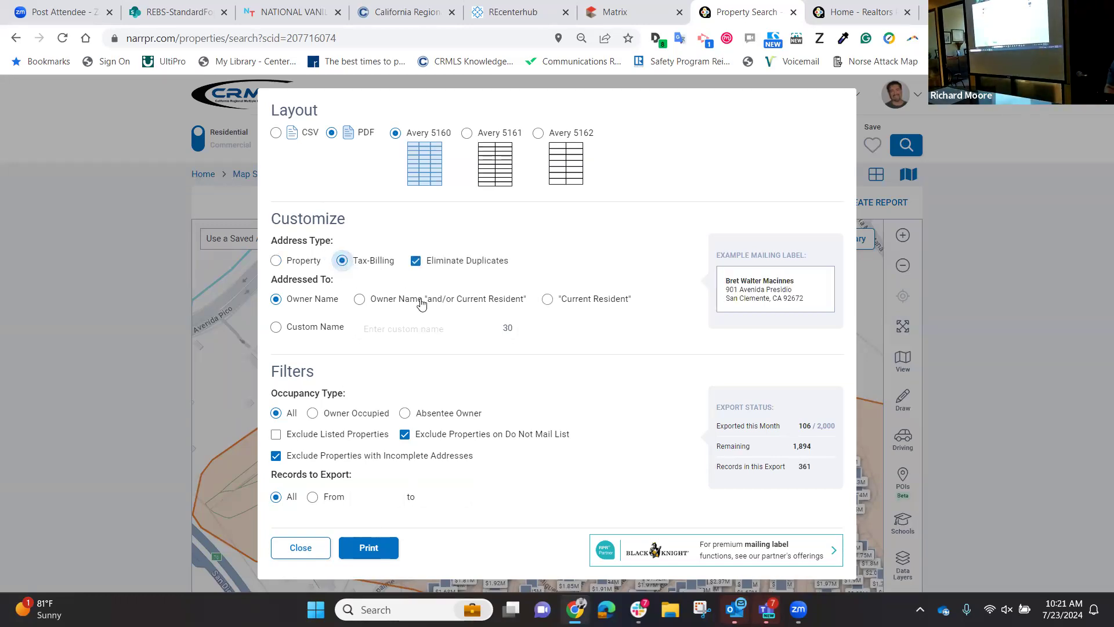
click(416, 263)
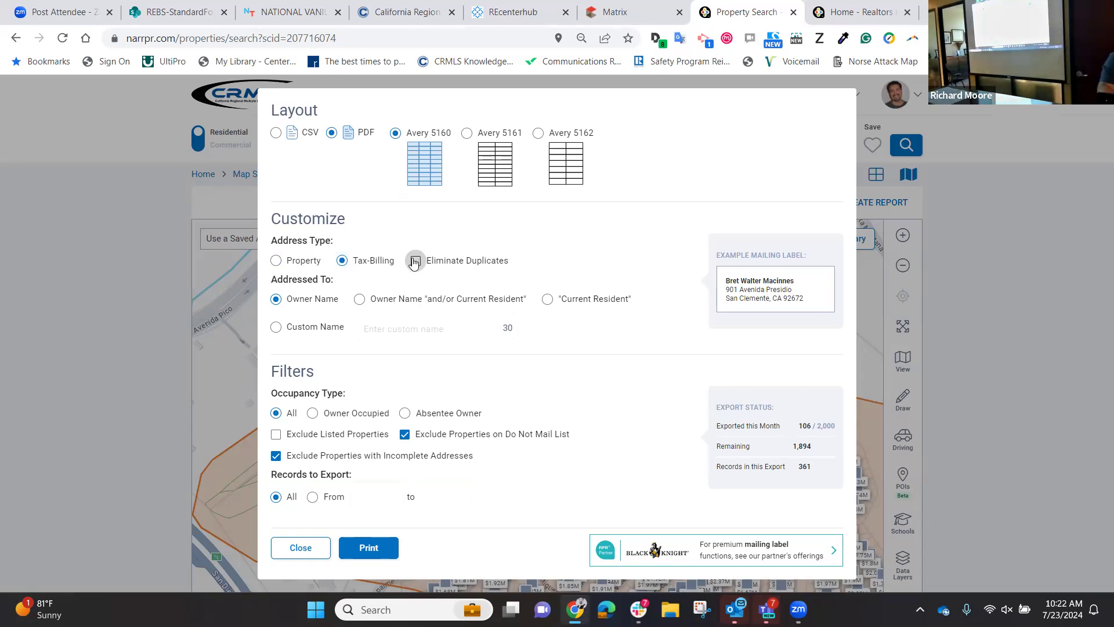
click(415, 261)
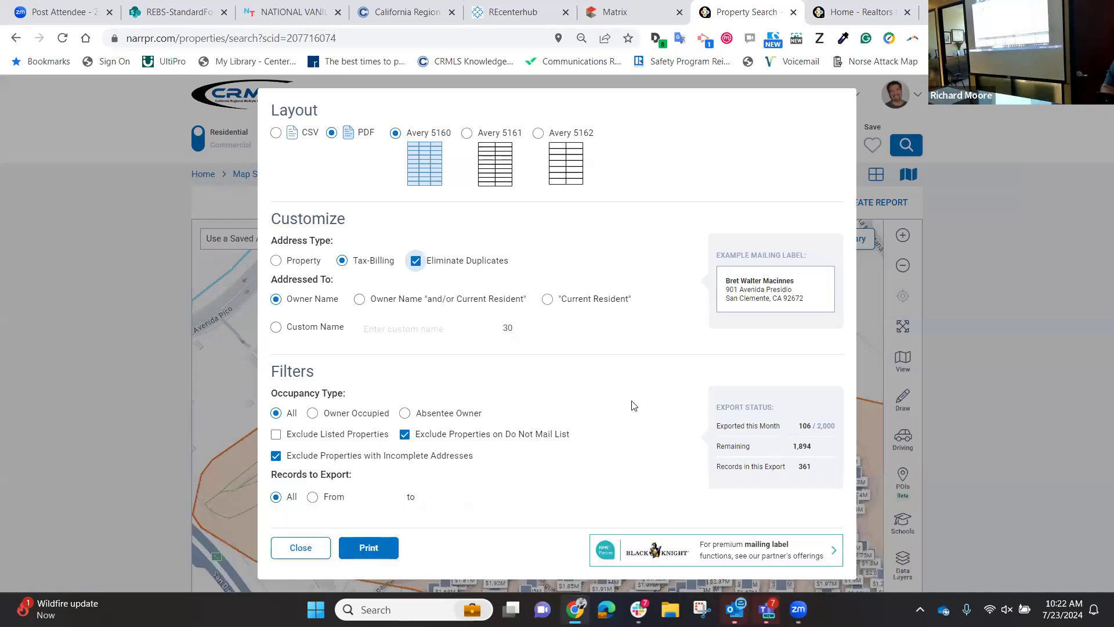
key(ctrl+plus)
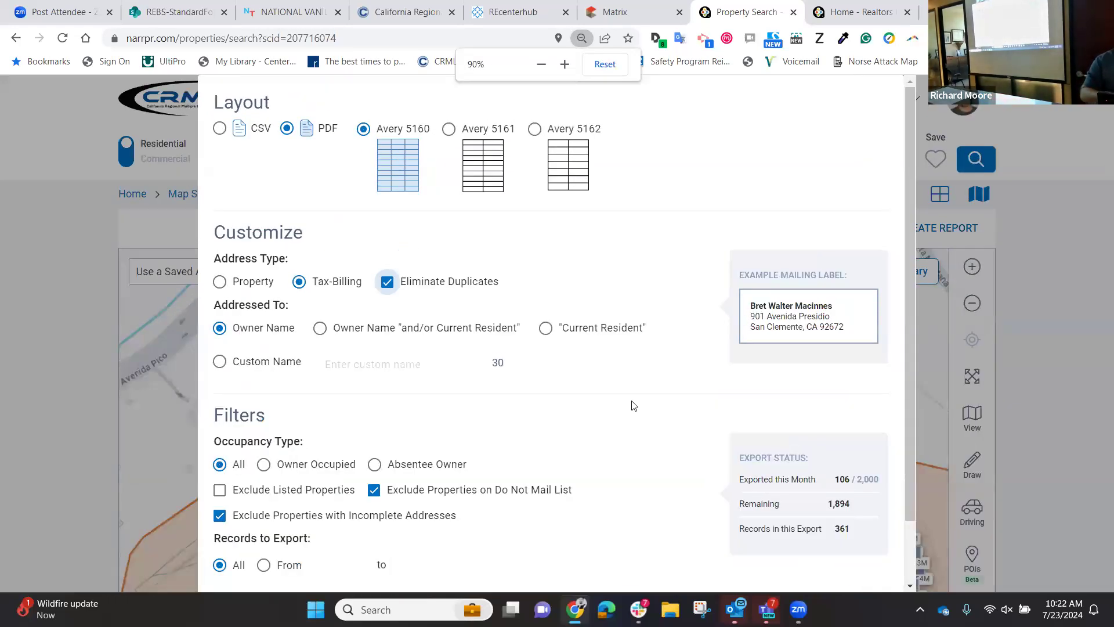
Zoom the page to 100% so the mailing label options display larger.
key(ctrl+plus)
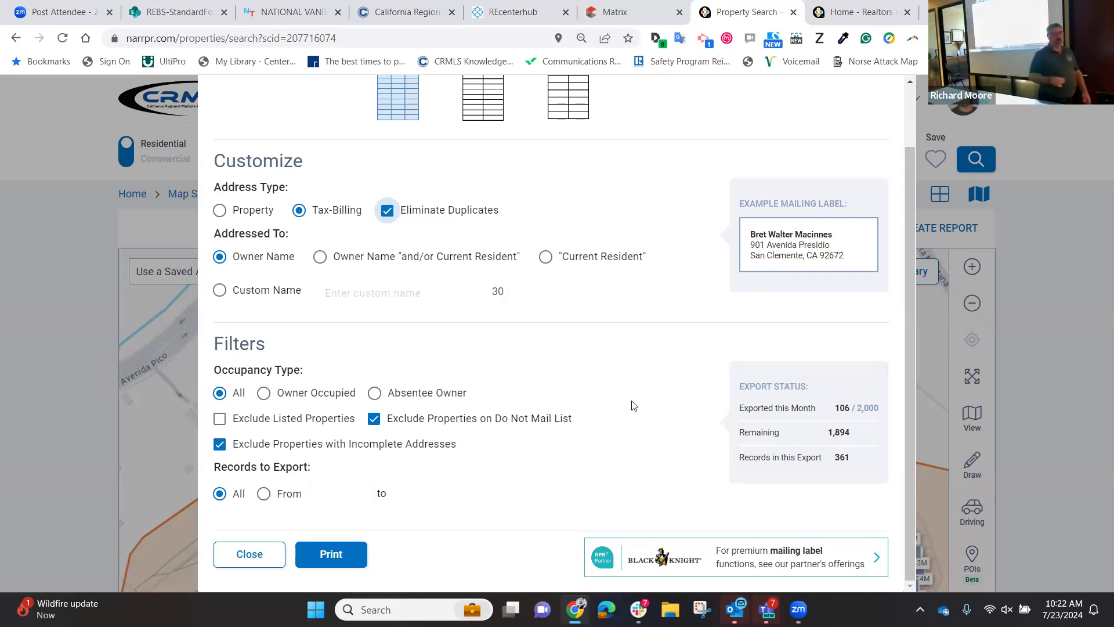
Restrict the labels to Absentee Owner occupancy, cutting the export to 73 records.
click(376, 395)
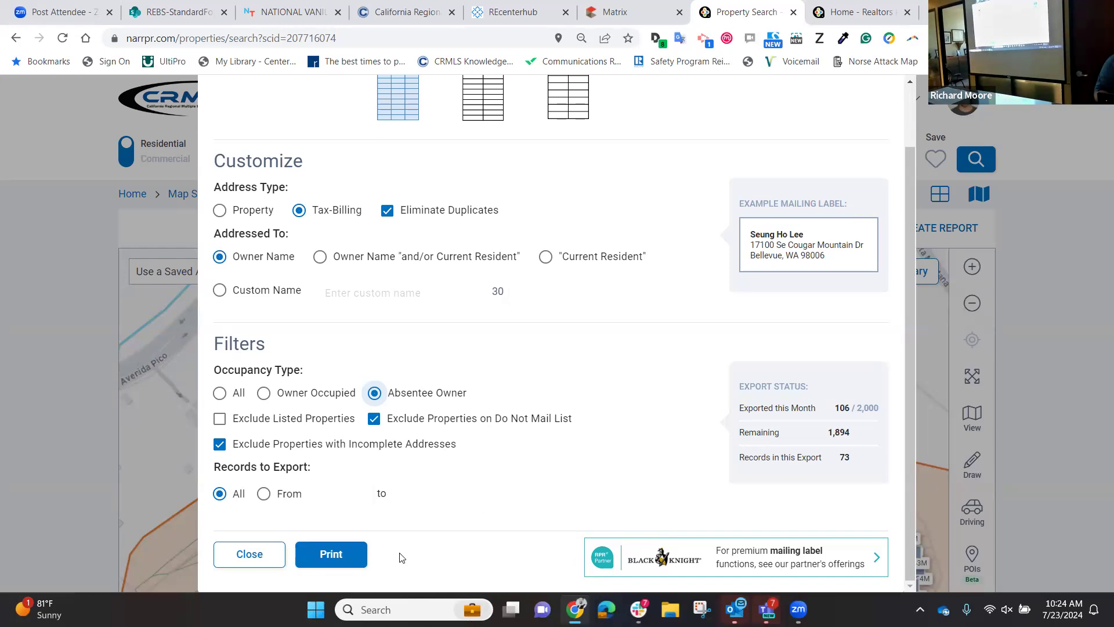
Print the absentee-owner labels and open the three-page Mailing Labels (12).pdf.
click(343, 557)
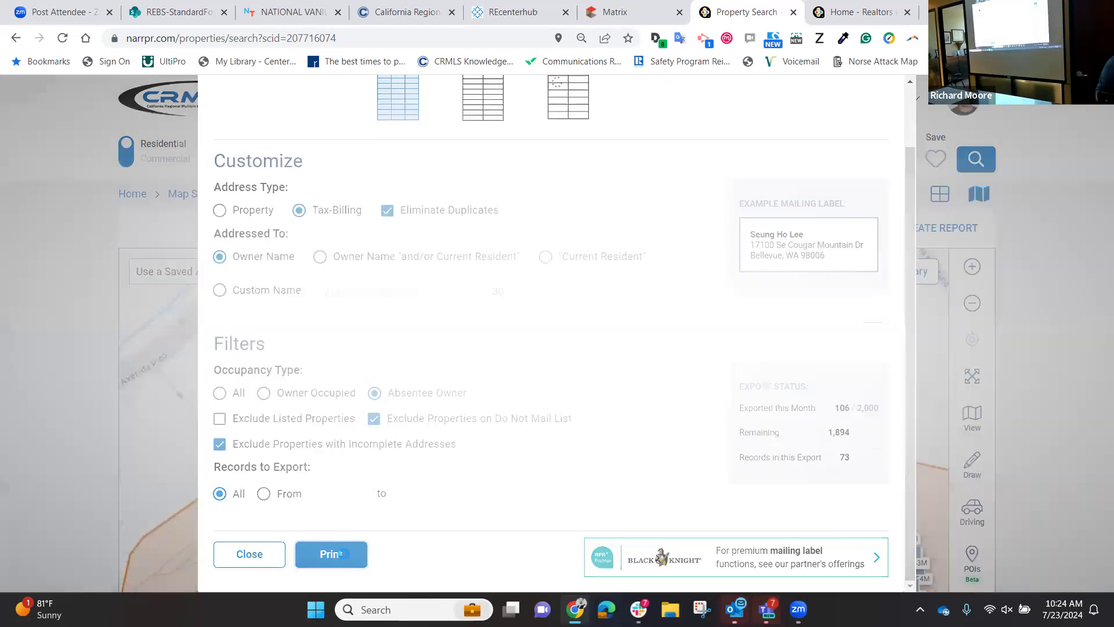
click(52, 580)
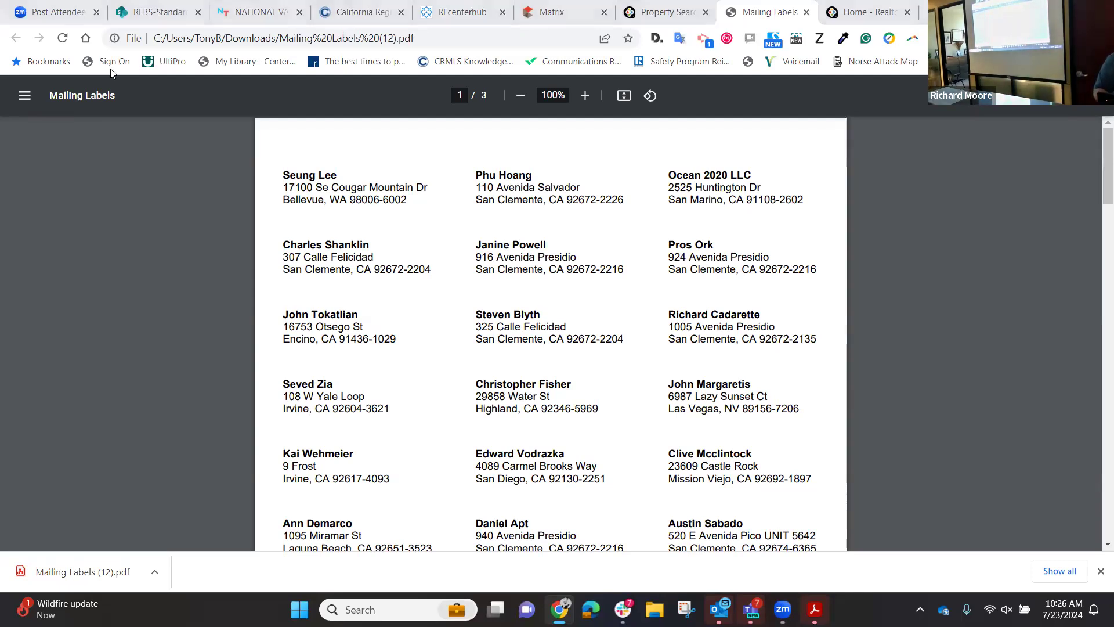
Back in the property search, switch the label layout from PDF to CSV.
click(667, 12)
scroll(679, 375, up, 2)
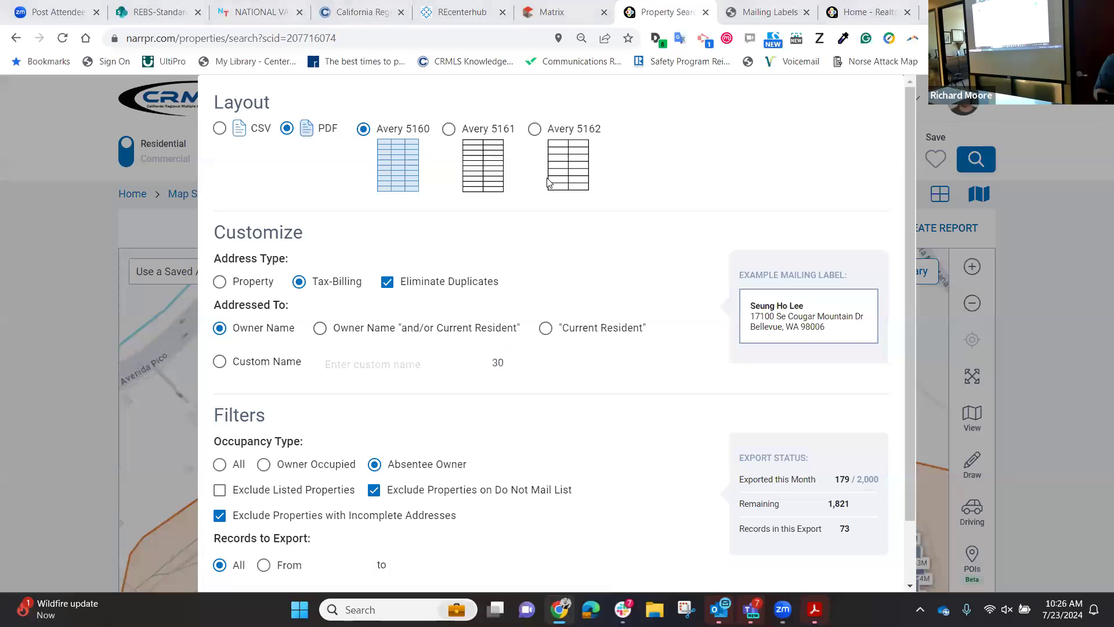
click(220, 128)
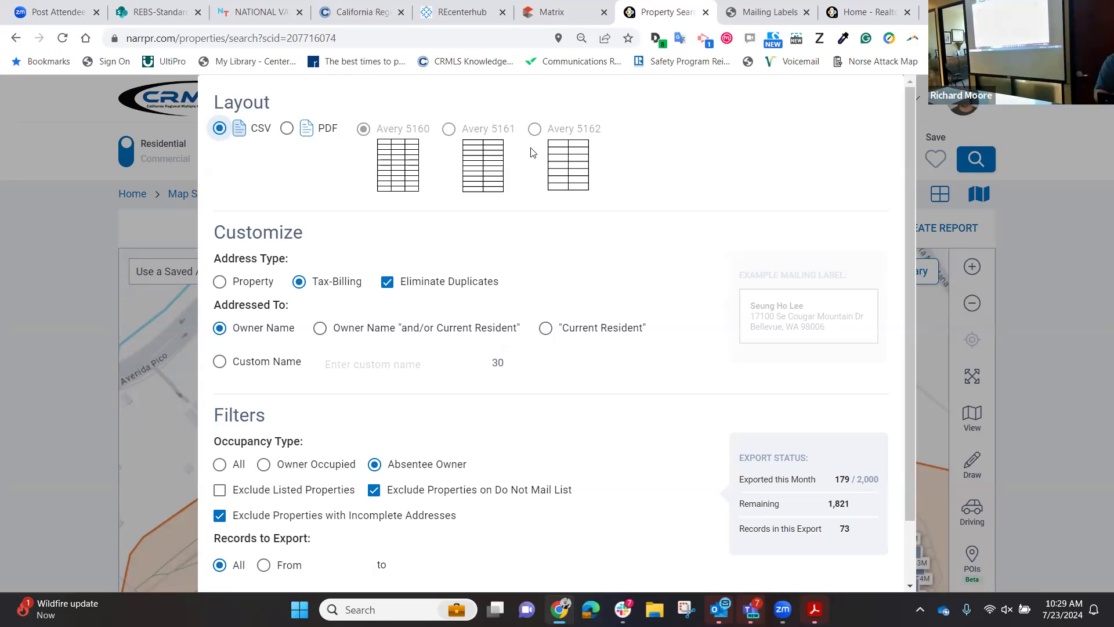
click(66, 347)
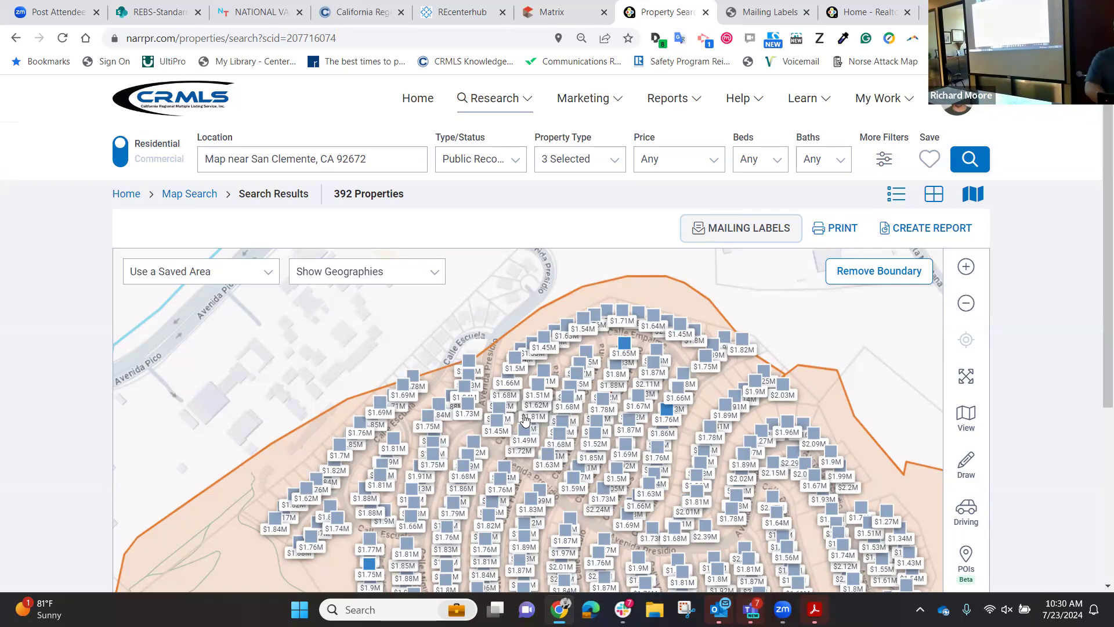
click(563, 422)
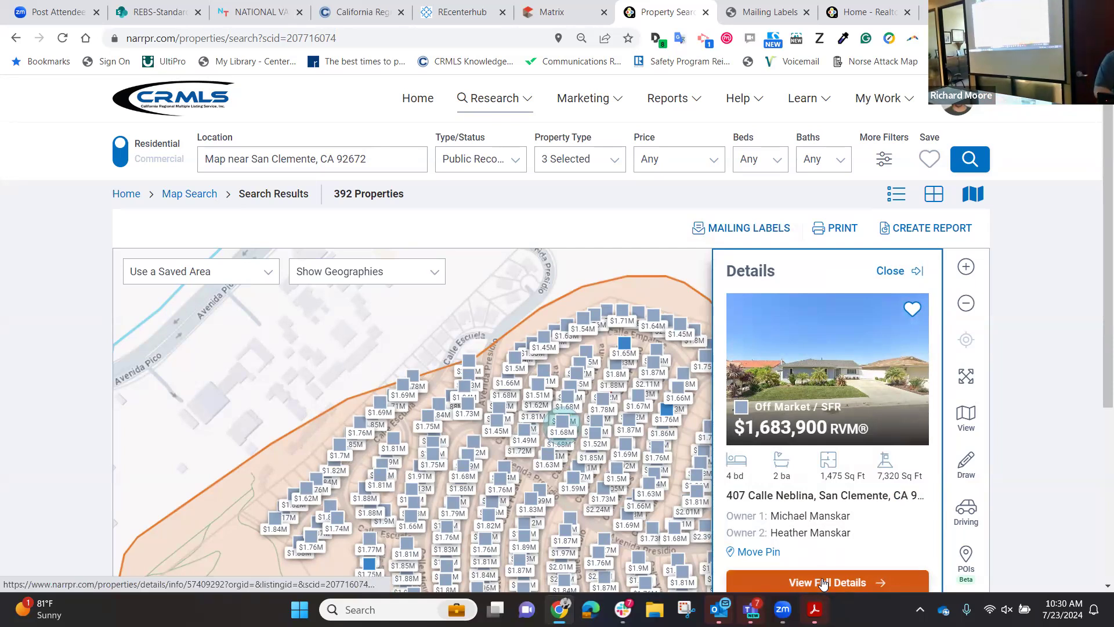
click(823, 582)
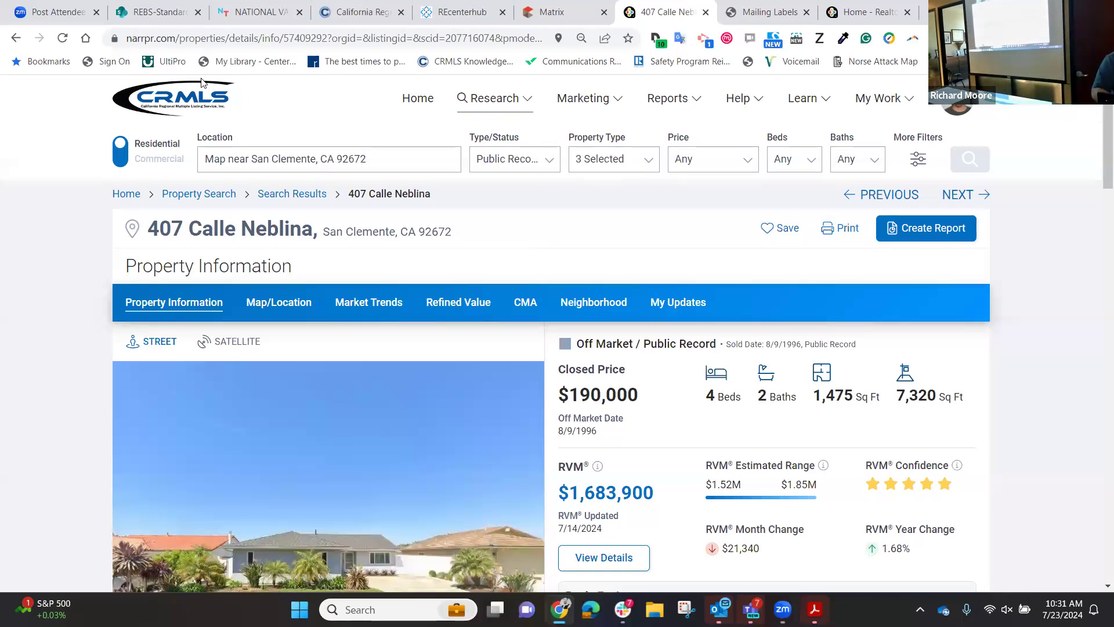
click(16, 38)
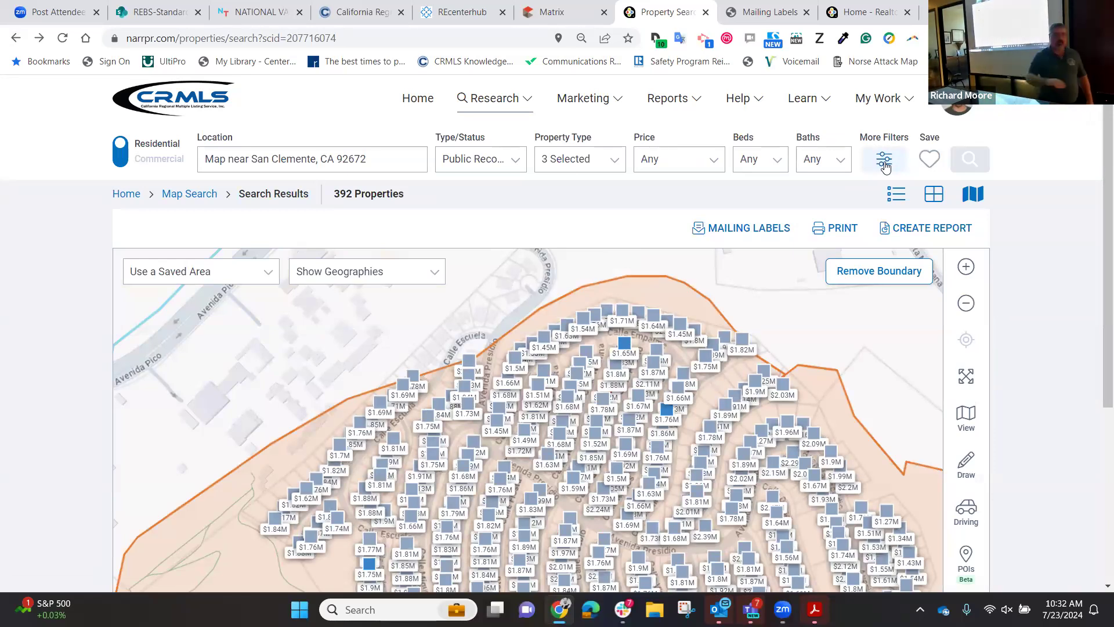
click(884, 165)
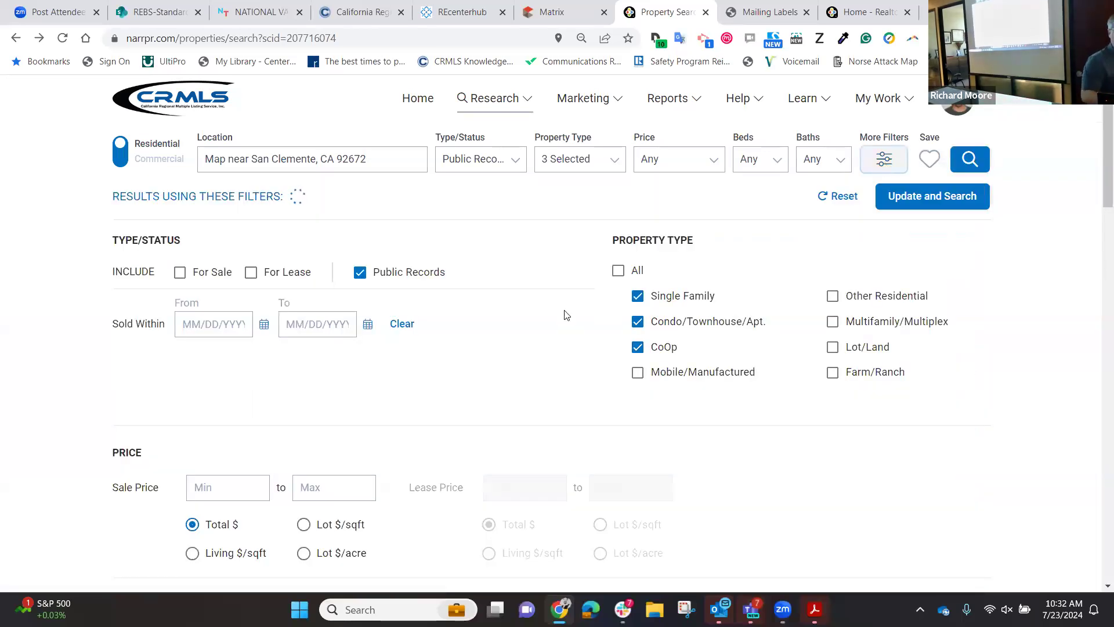
scroll(523, 309, down, 4)
scroll(523, 309, down, 15)
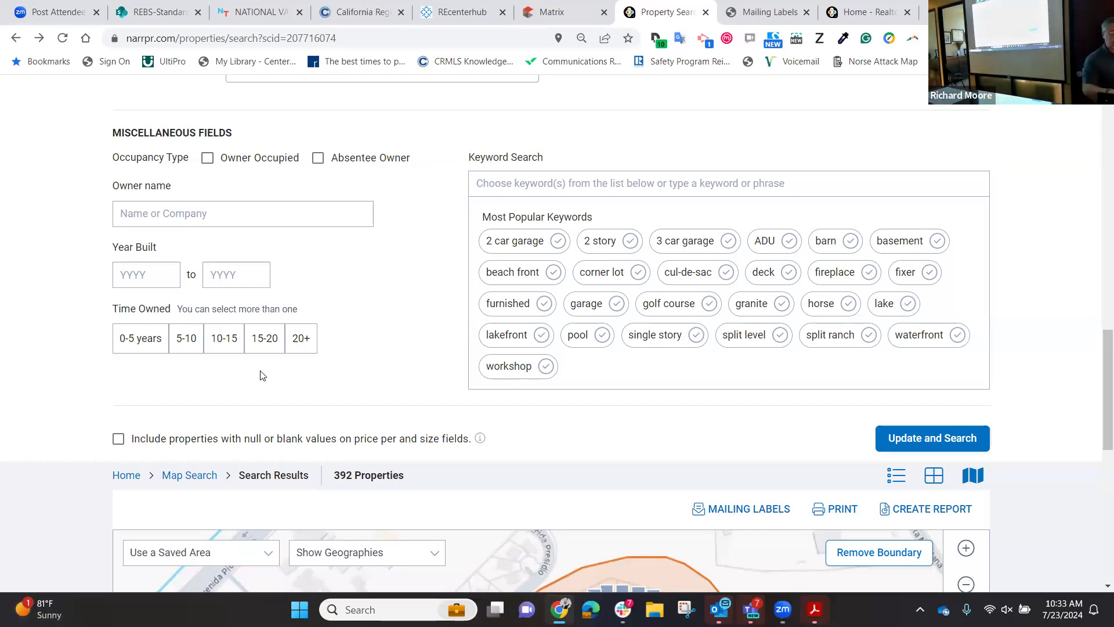
scroll(260, 376, down, 10)
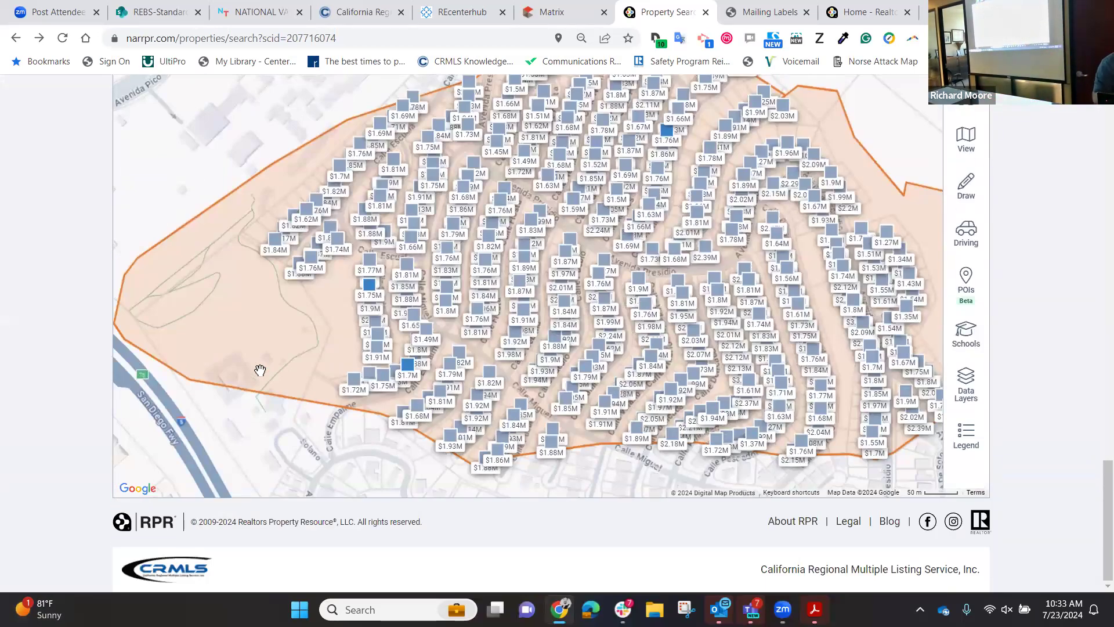
scroll(260, 372, up, 15)
scroll(260, 375, up, 3)
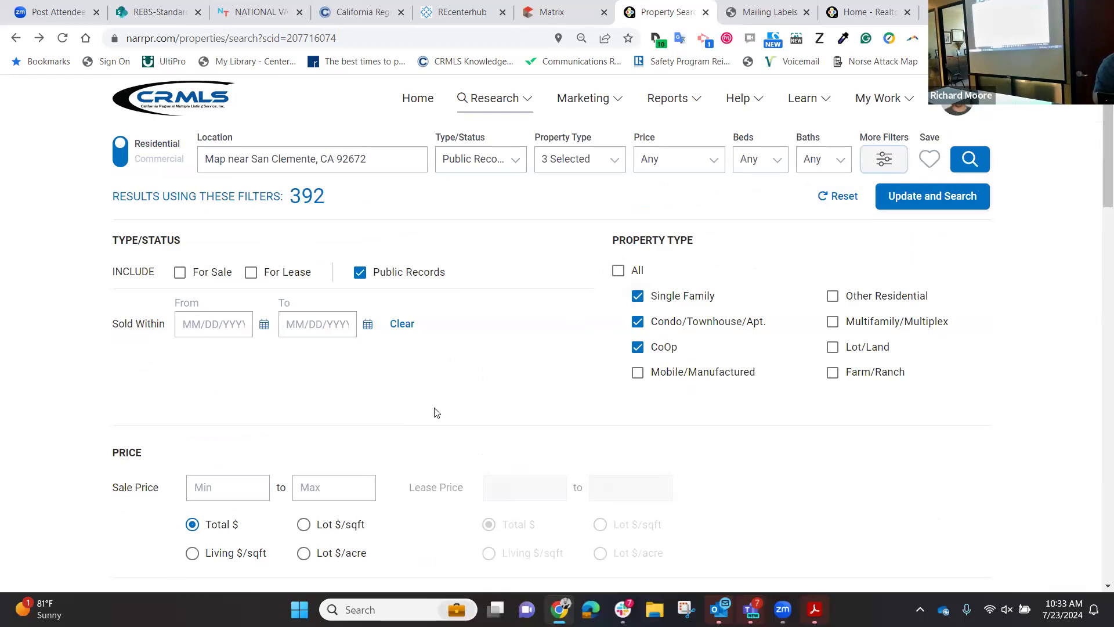
scroll(436, 412, down, 1)
scroll(436, 412, down, 9)
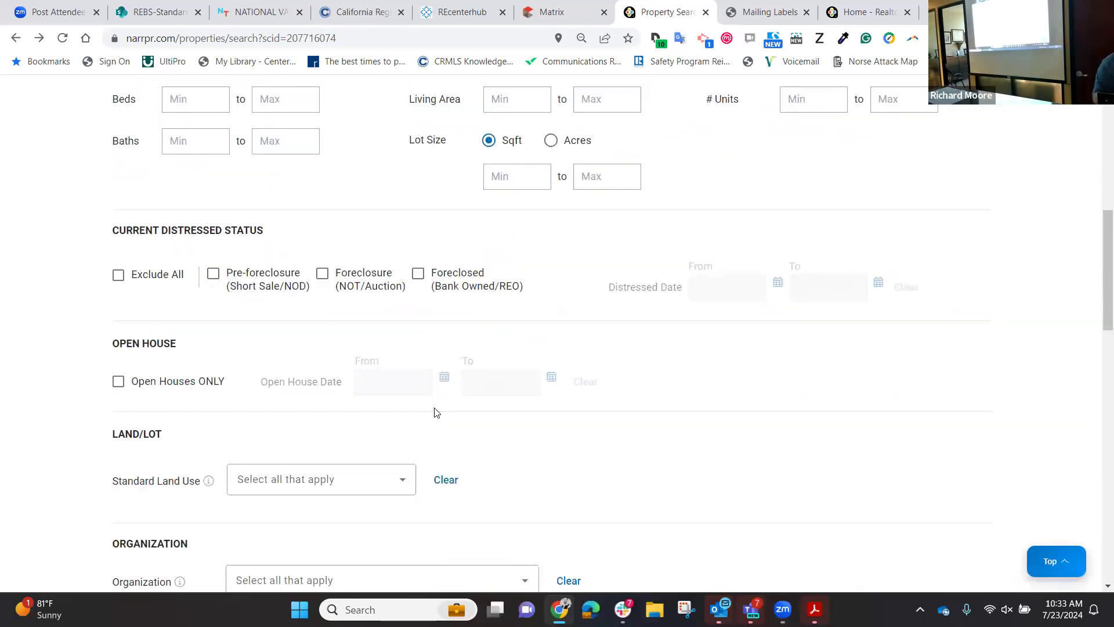
scroll(436, 412, down, 8)
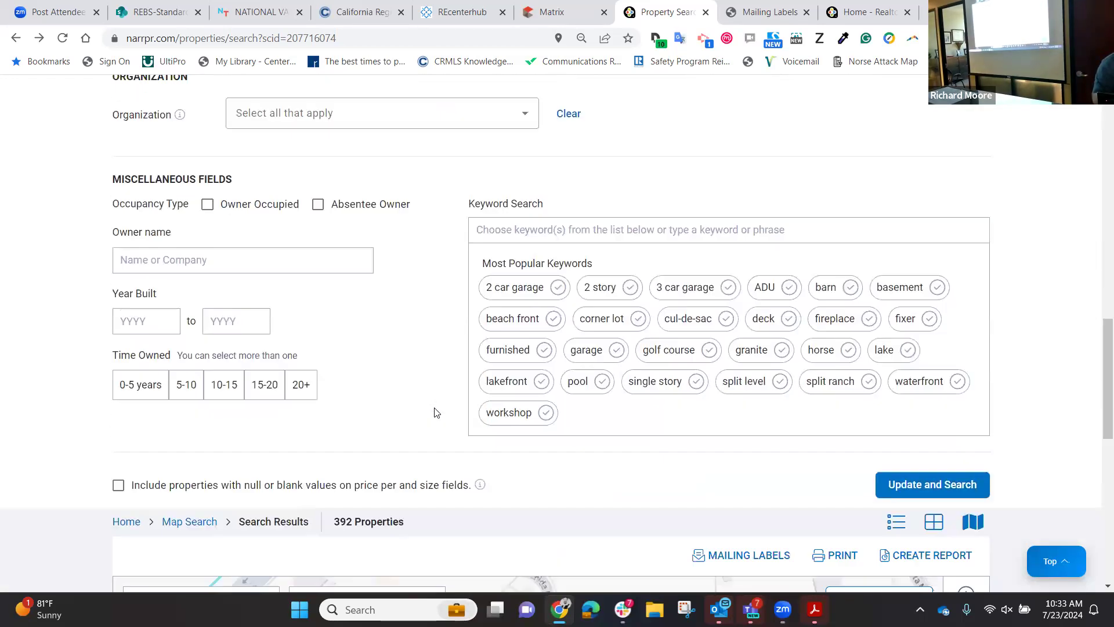
scroll(437, 412, down, 2)
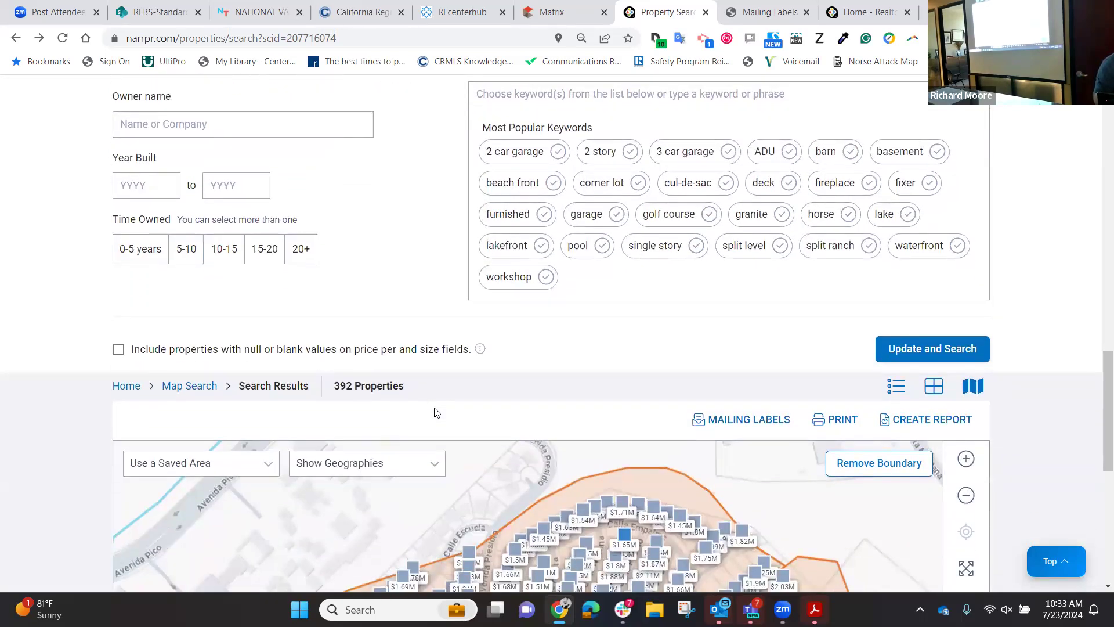
scroll(437, 413, down, 8)
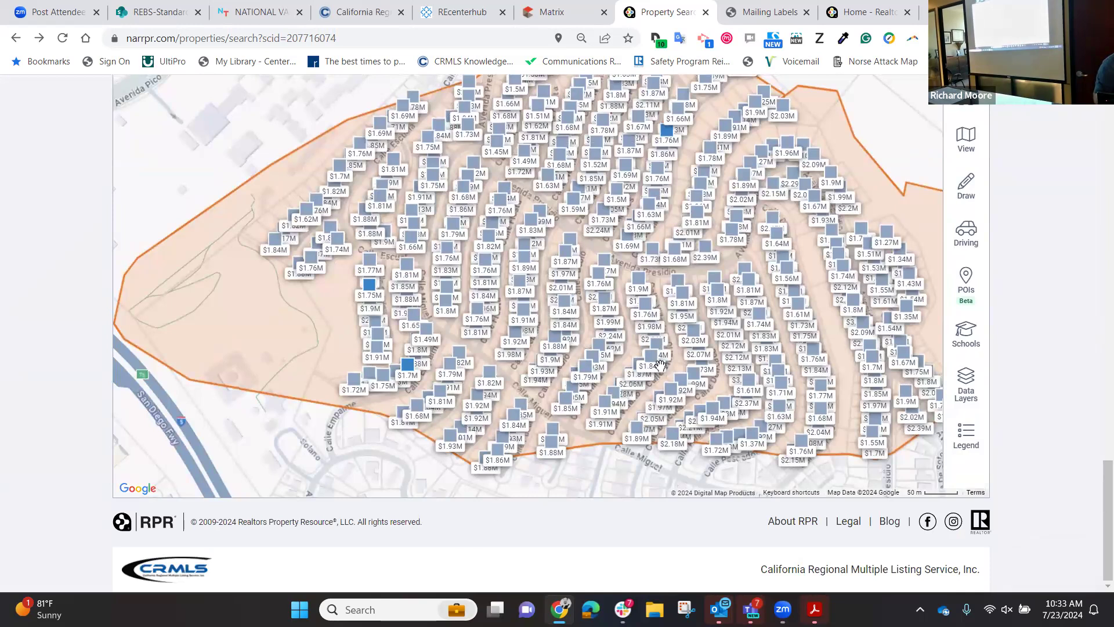
scroll(674, 345, up, 6)
scroll(675, 346, up, 15)
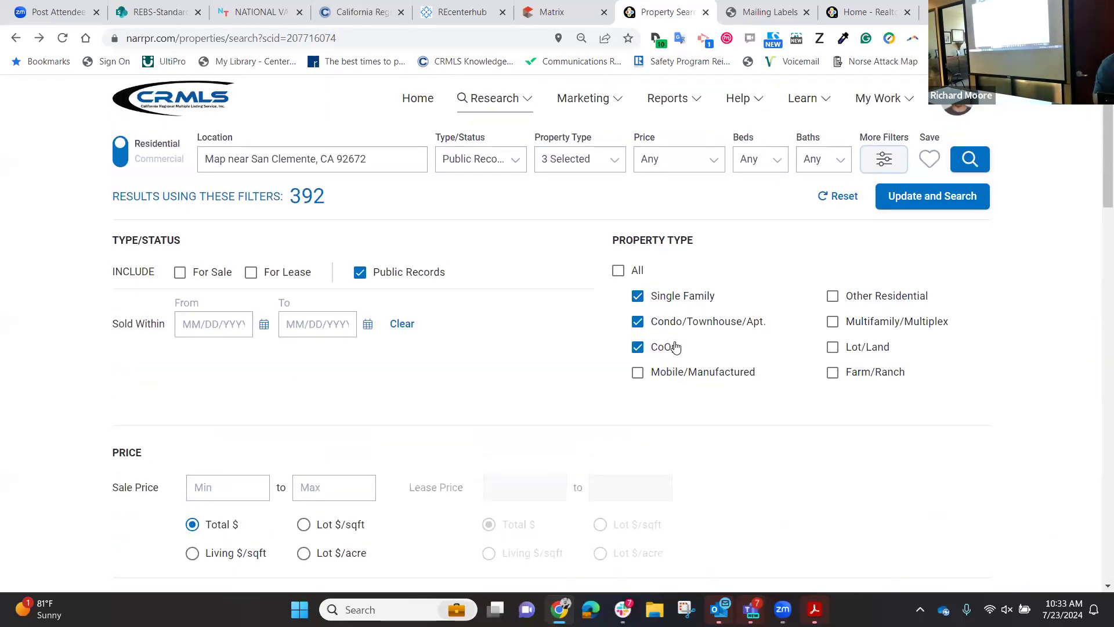
scroll(675, 346, down, 15)
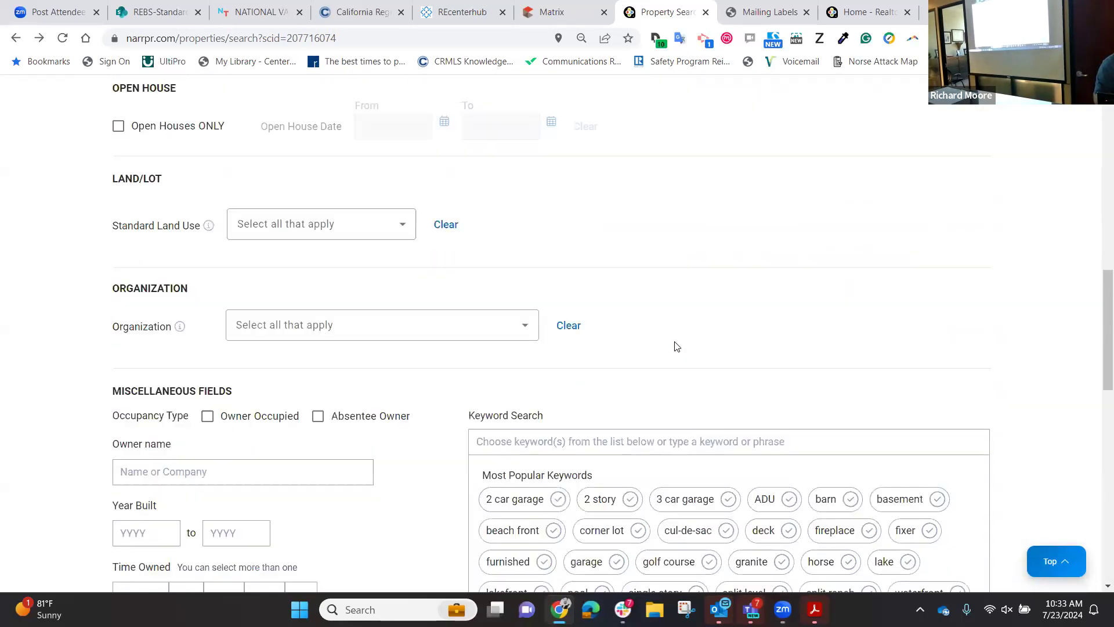
scroll(674, 346, up, 15)
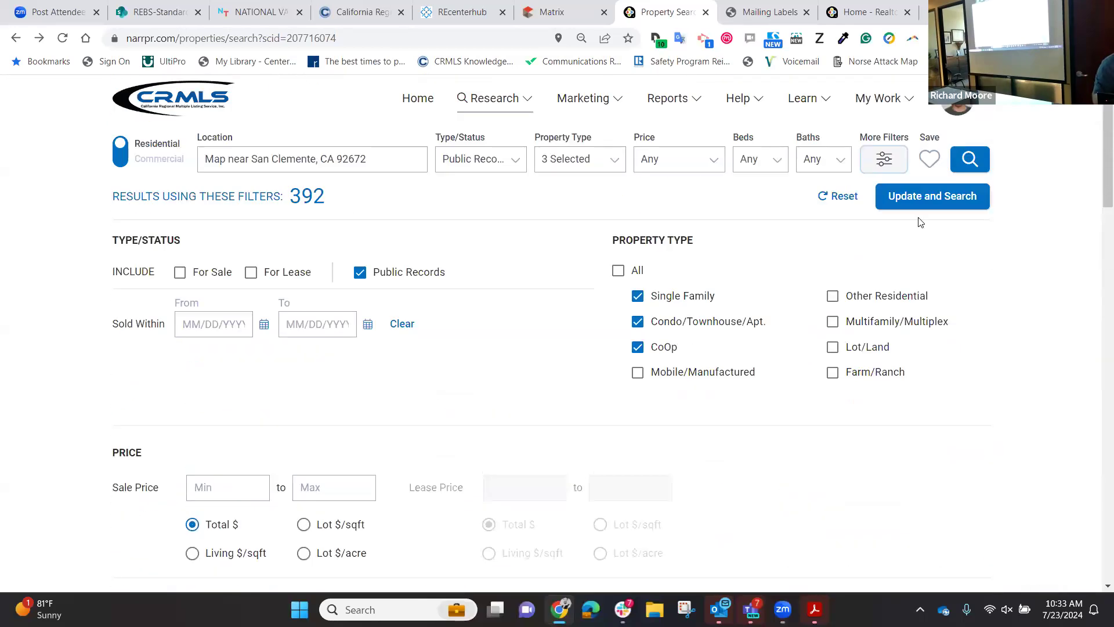
click(928, 162)
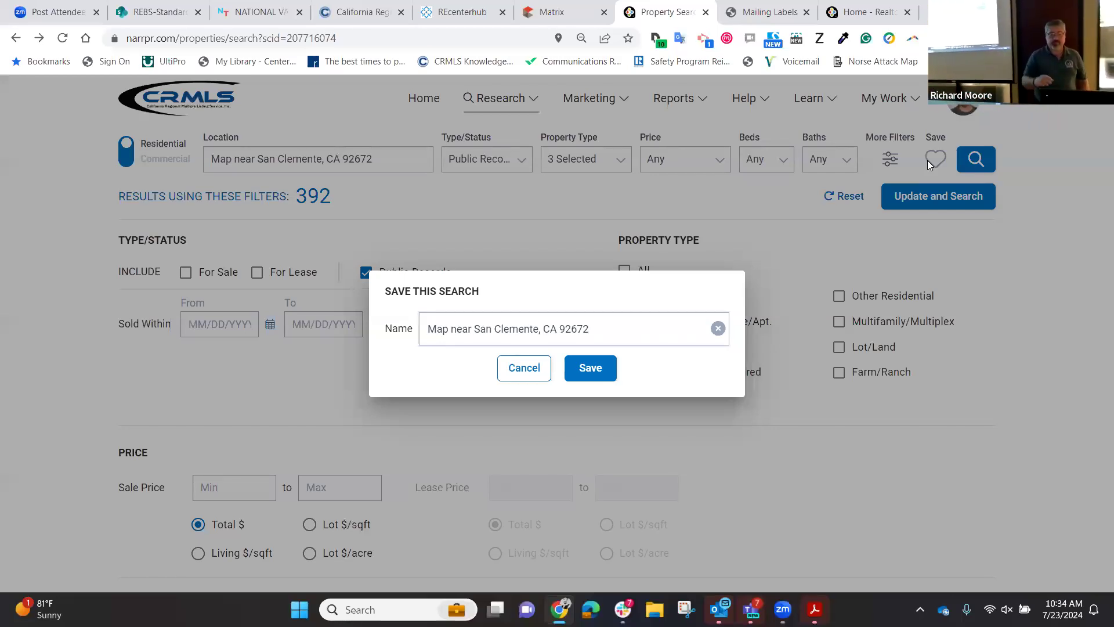
click(524, 369)
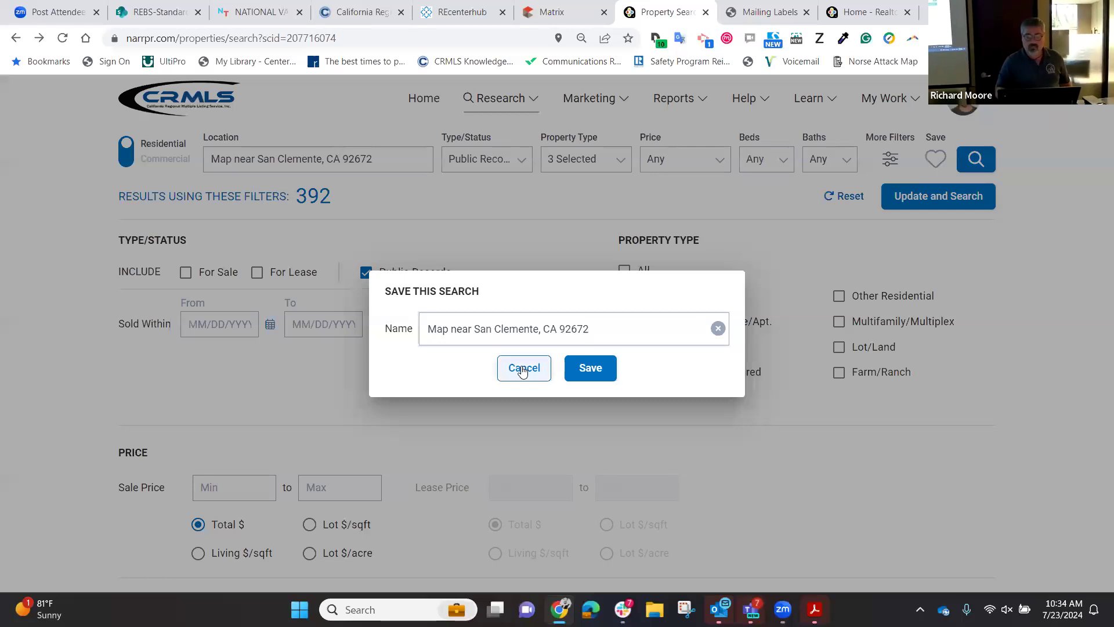
scroll(567, 408, down, 1)
scroll(567, 408, down, 20)
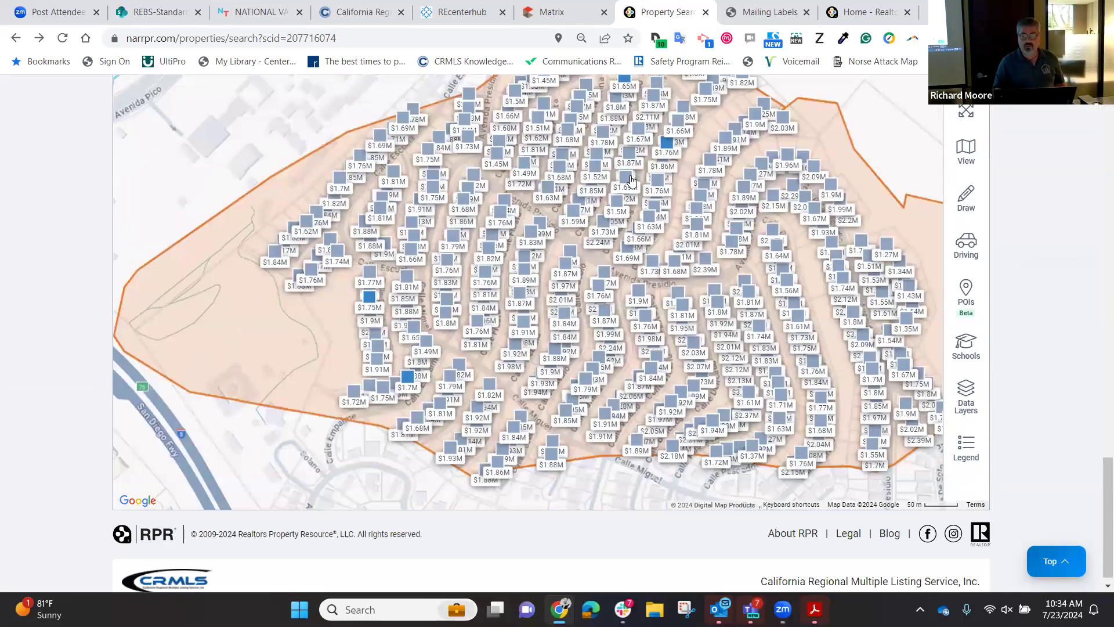
click(633, 181)
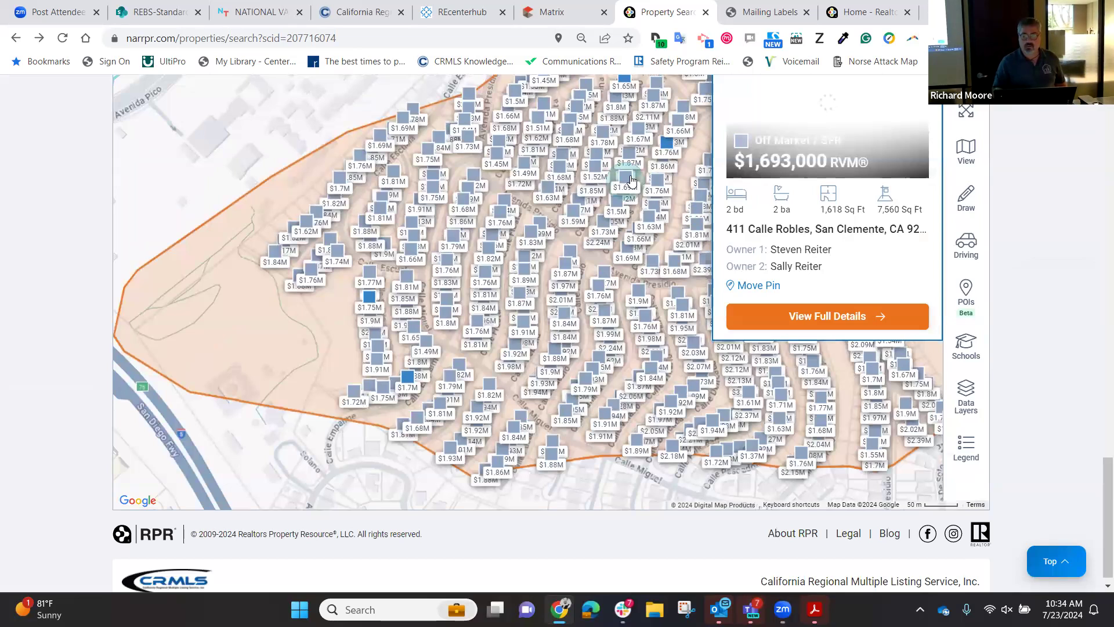
right_click(803, 322)
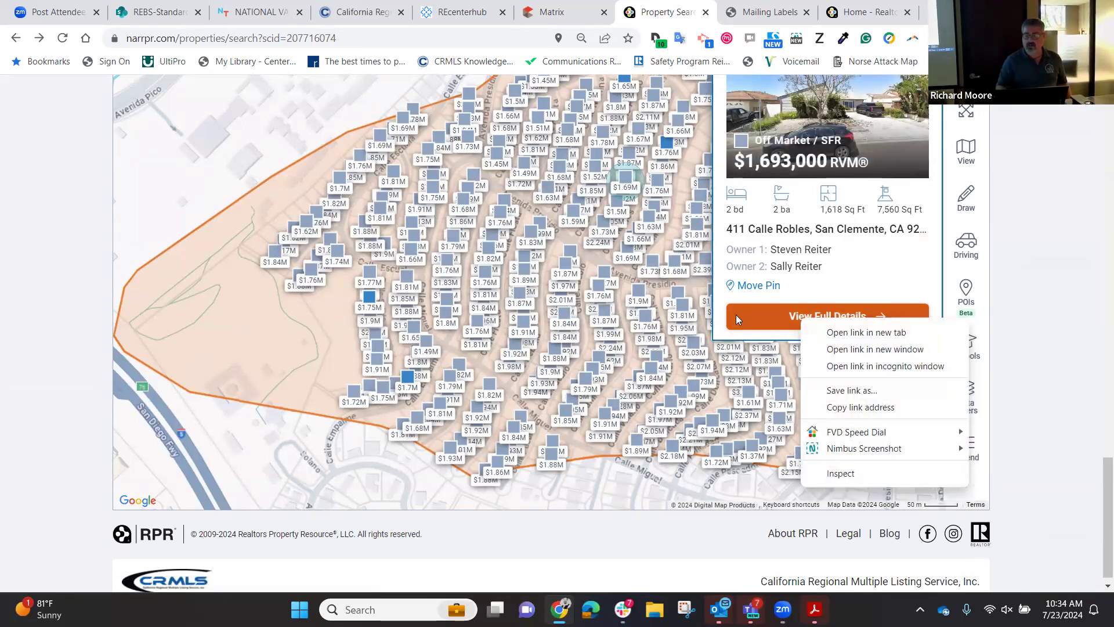
click(758, 314)
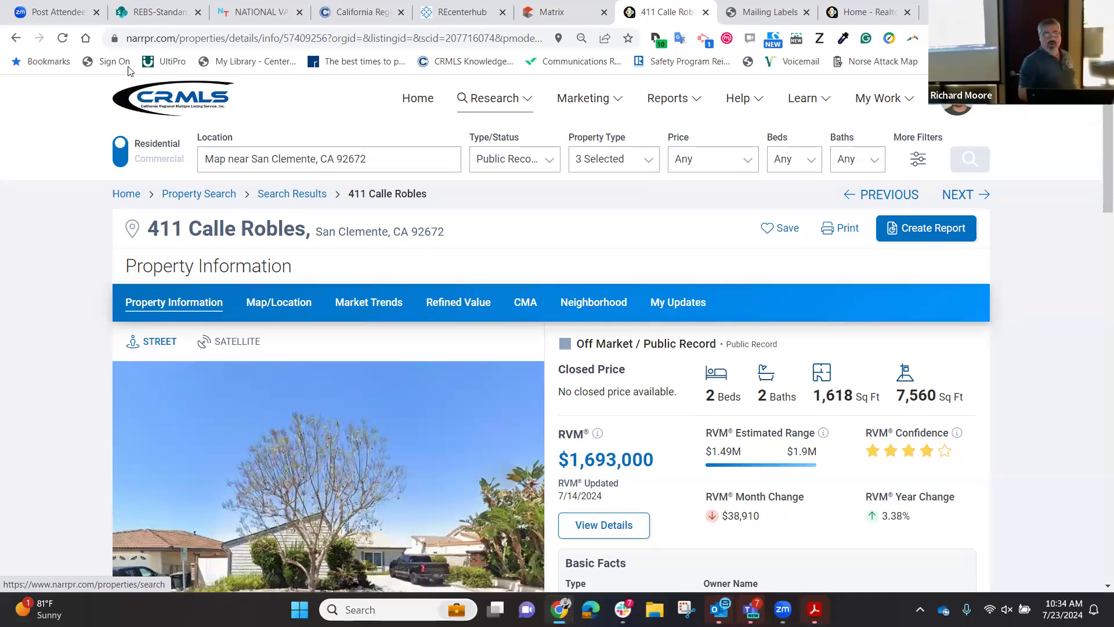
Go to Residential Market Trends from the Research menu.
click(514, 103)
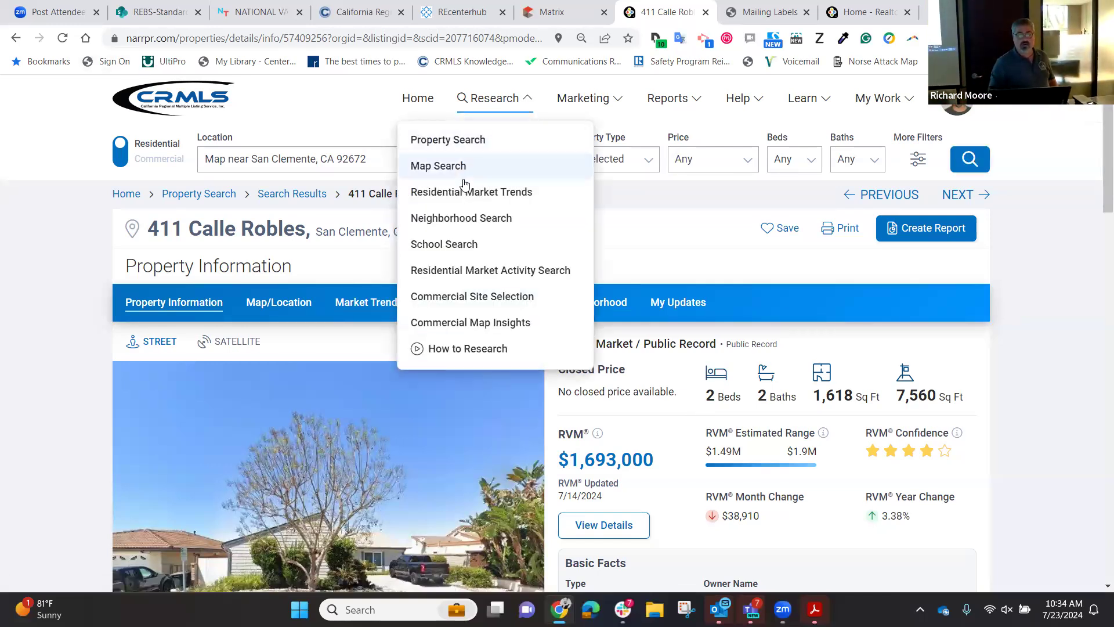
click(459, 196)
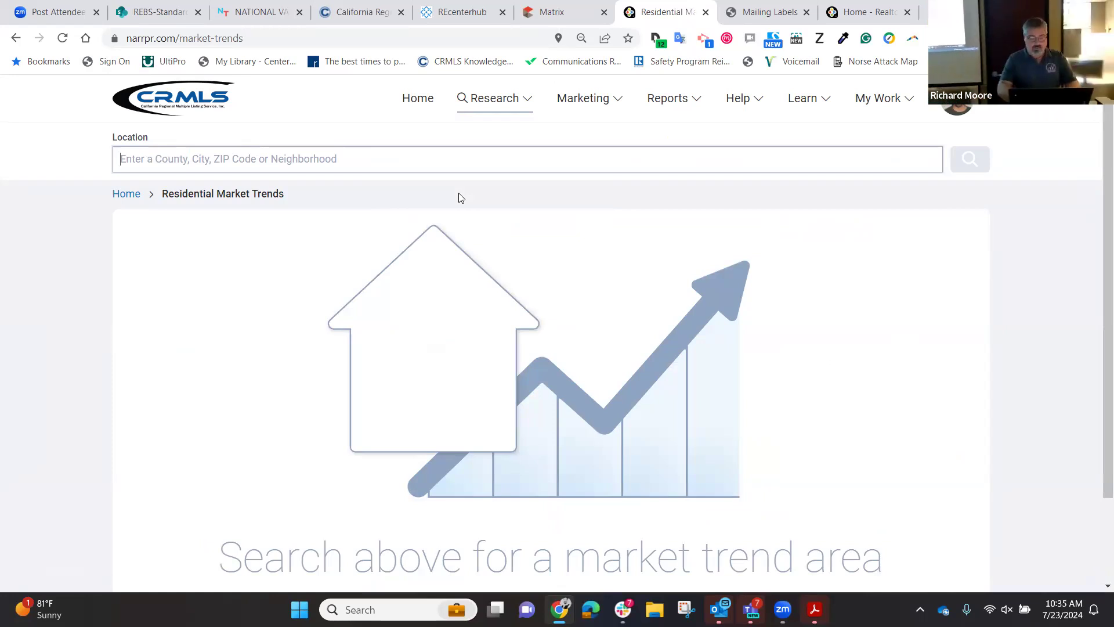
Choose Irvine, California as the trends area and bring up the Property Type choices.
text(irvine, )
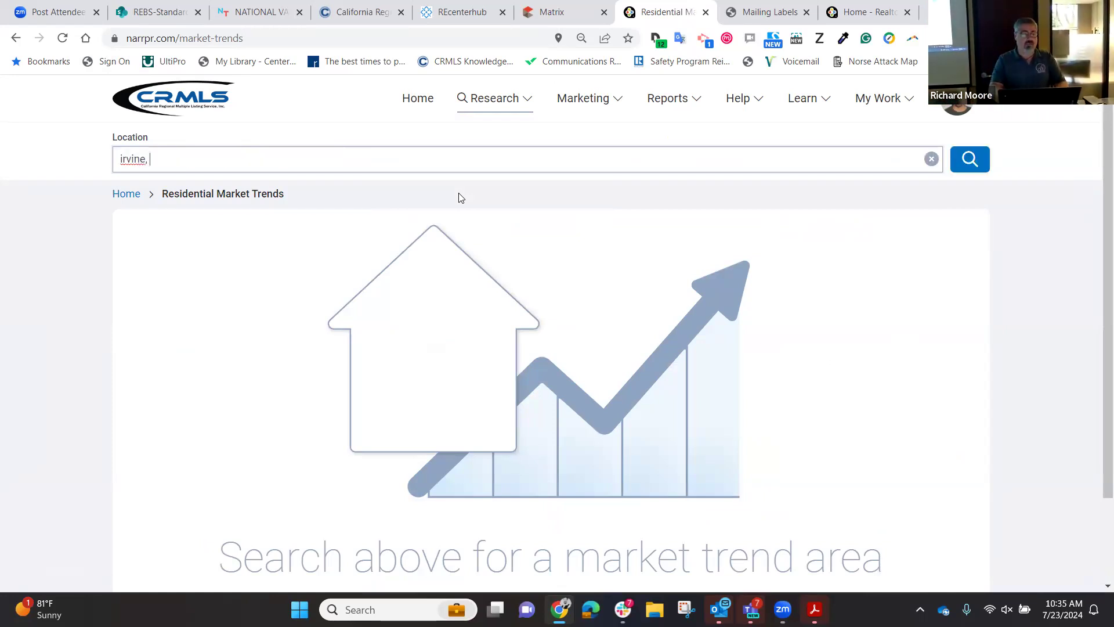
text(claliforni)
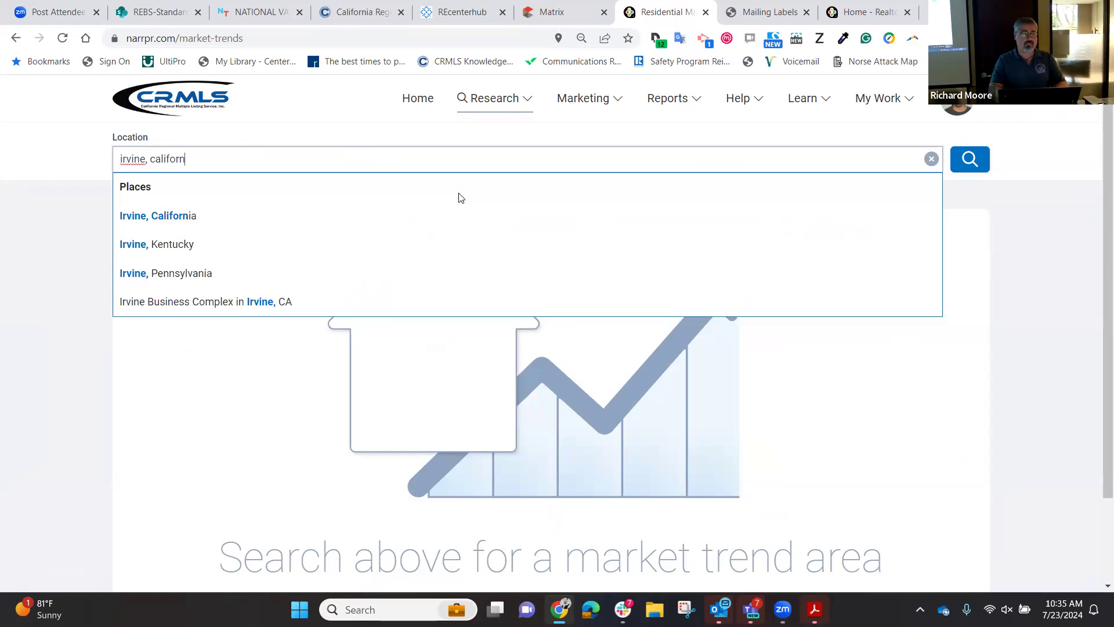
click(288, 225)
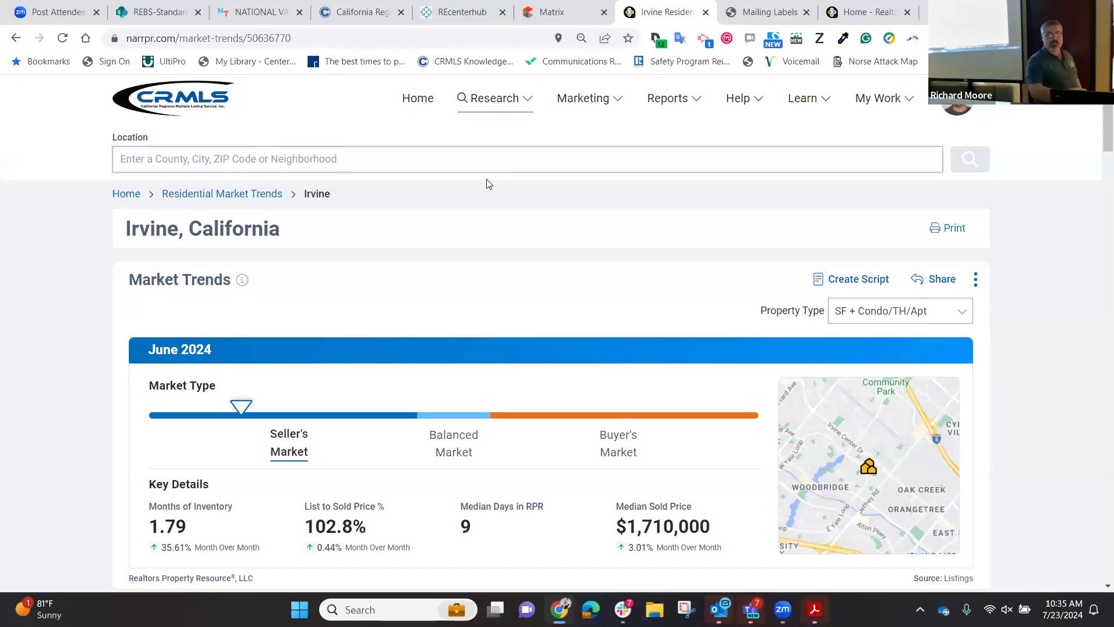
click(853, 310)
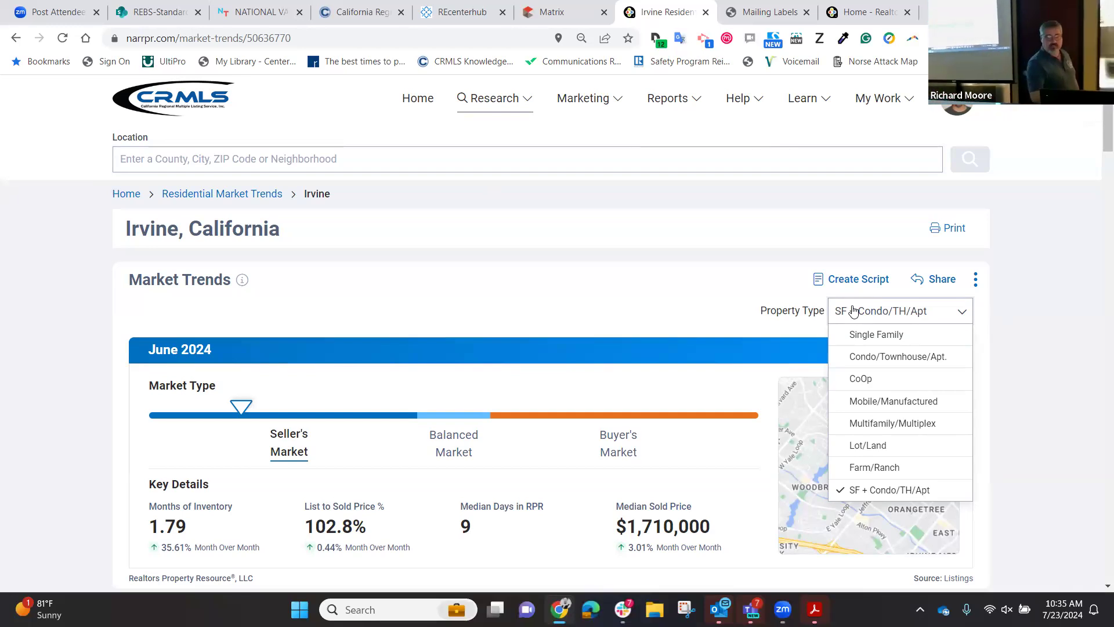
Apply the Single Family property type to every Irvine market trends chart.
click(858, 337)
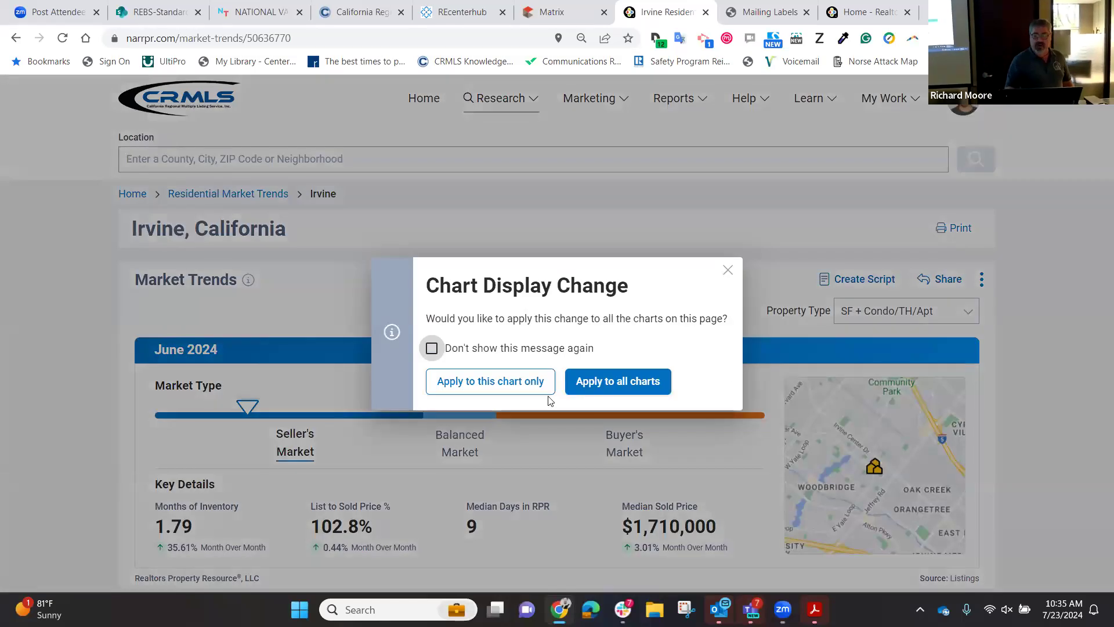
click(620, 381)
scroll(597, 341, down, 3)
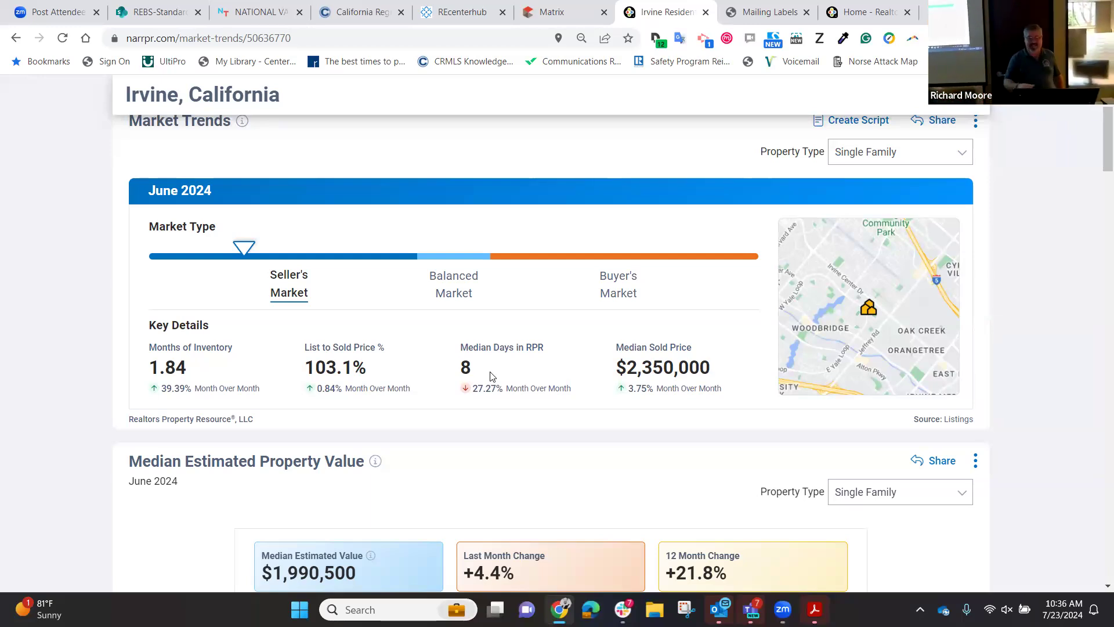
scroll(490, 376, up, 3)
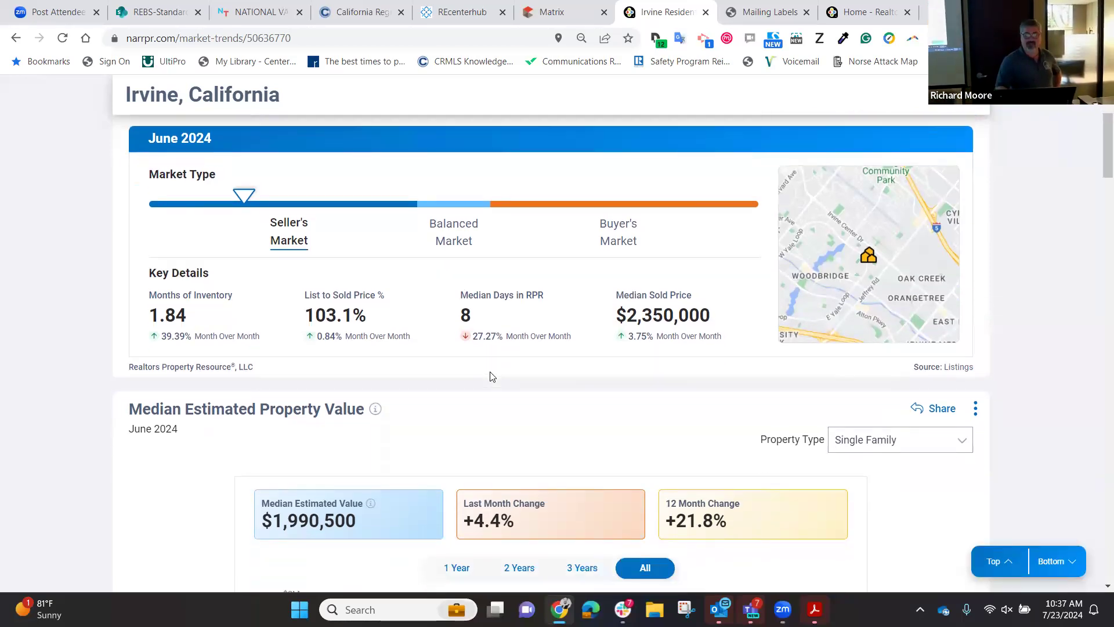
scroll(491, 376, down, 10)
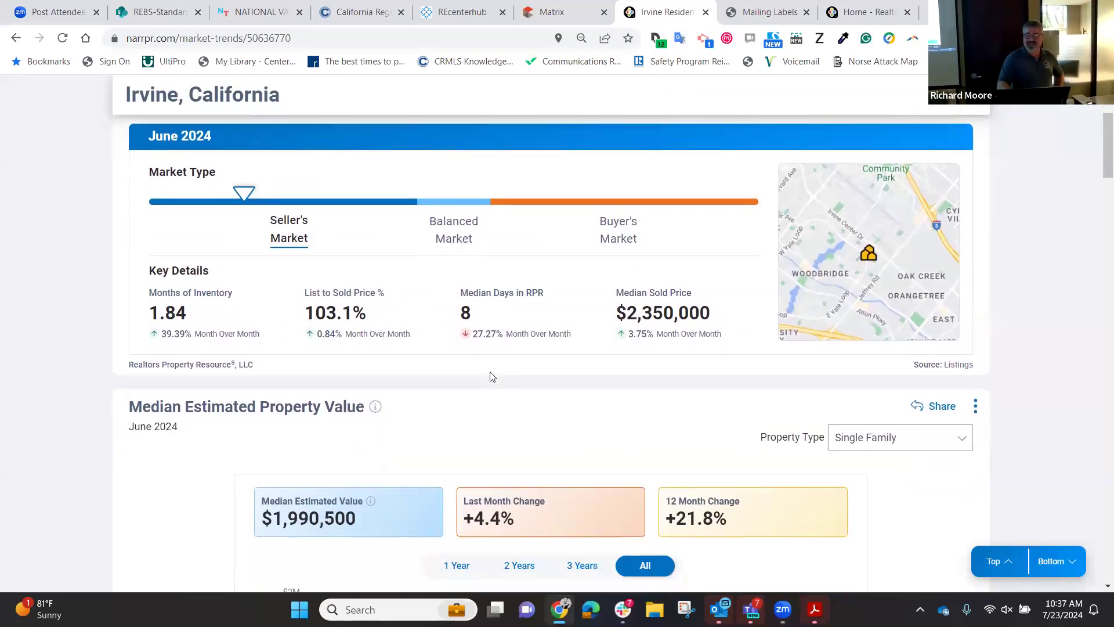
scroll(490, 376, up, 2)
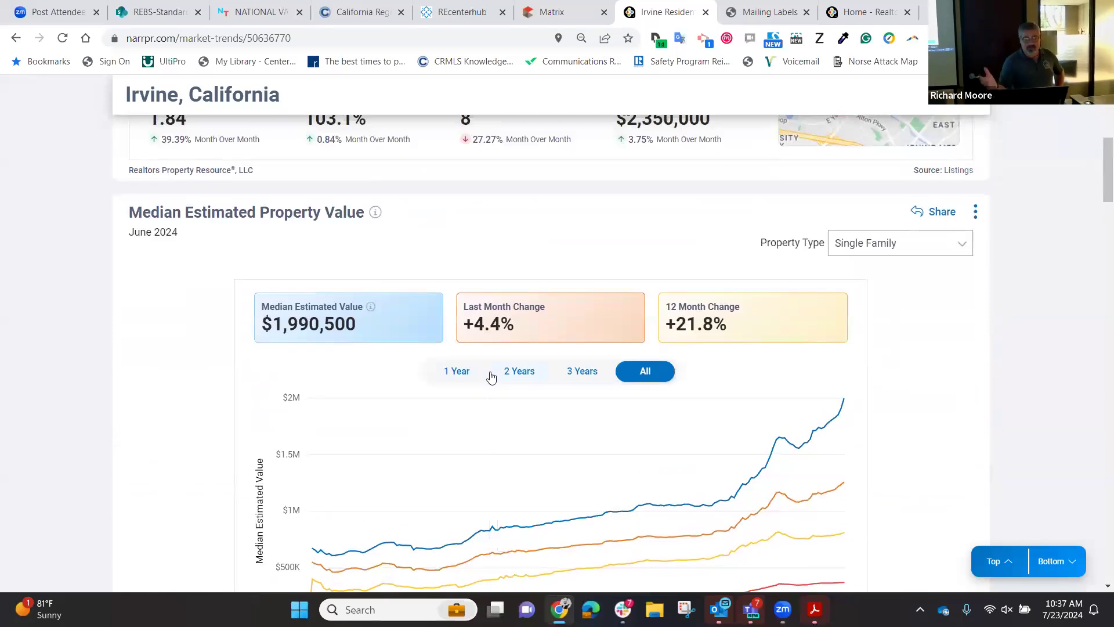
Review the Single Family charts down to sold public records: $2,157,750 median, 42 June sales.
scroll(490, 377, down, 8)
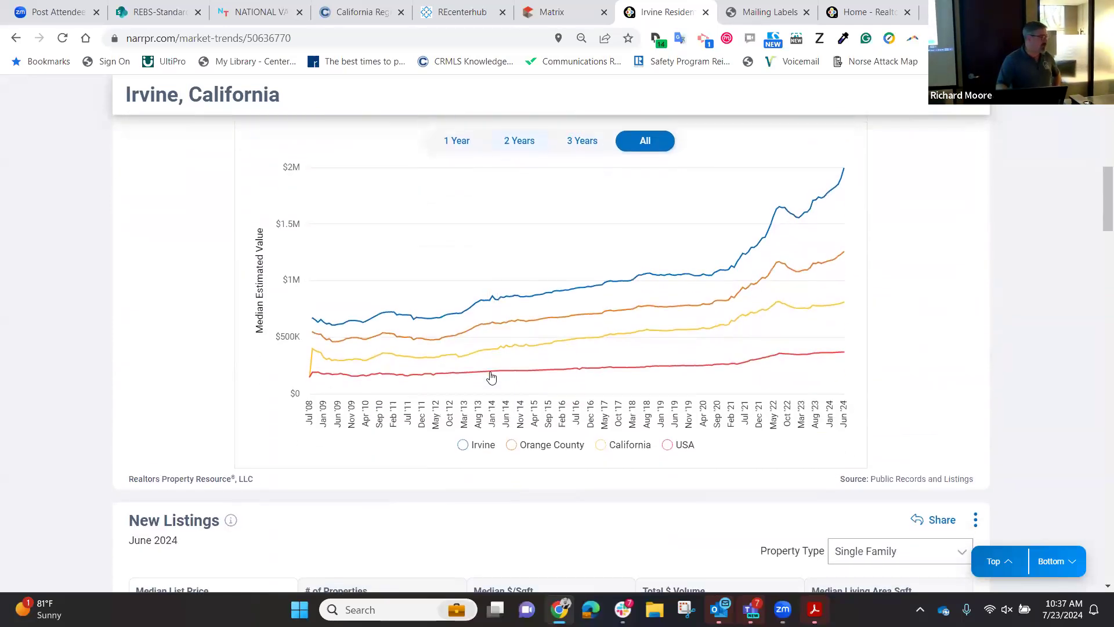
scroll(490, 376, down, 3)
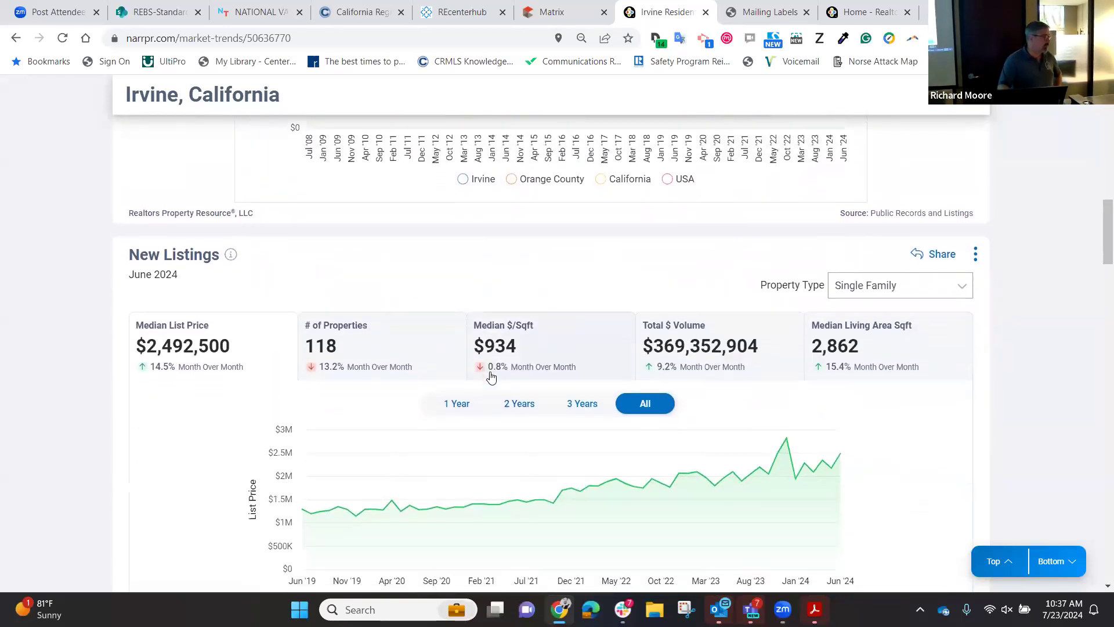
scroll(491, 376, up, 1)
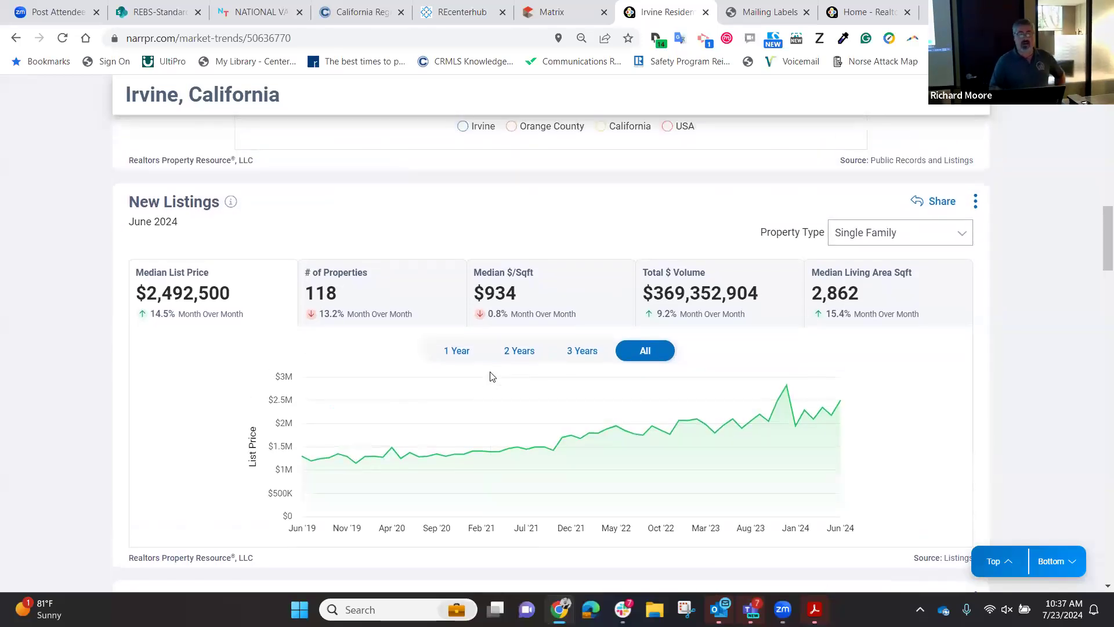
scroll(491, 376, down, 1)
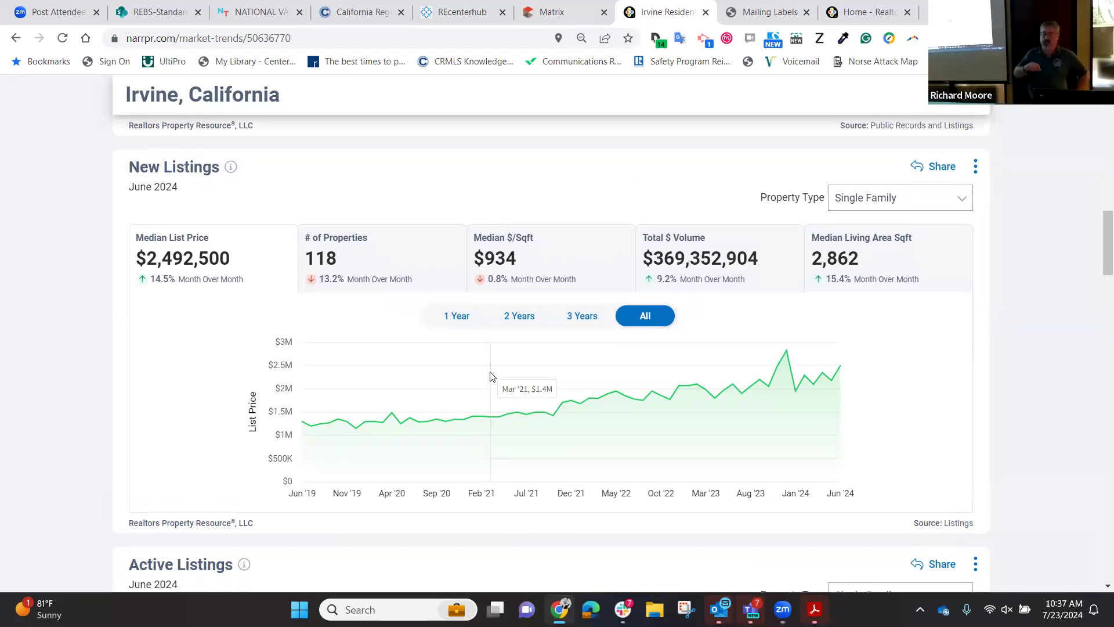
scroll(490, 376, down, 6)
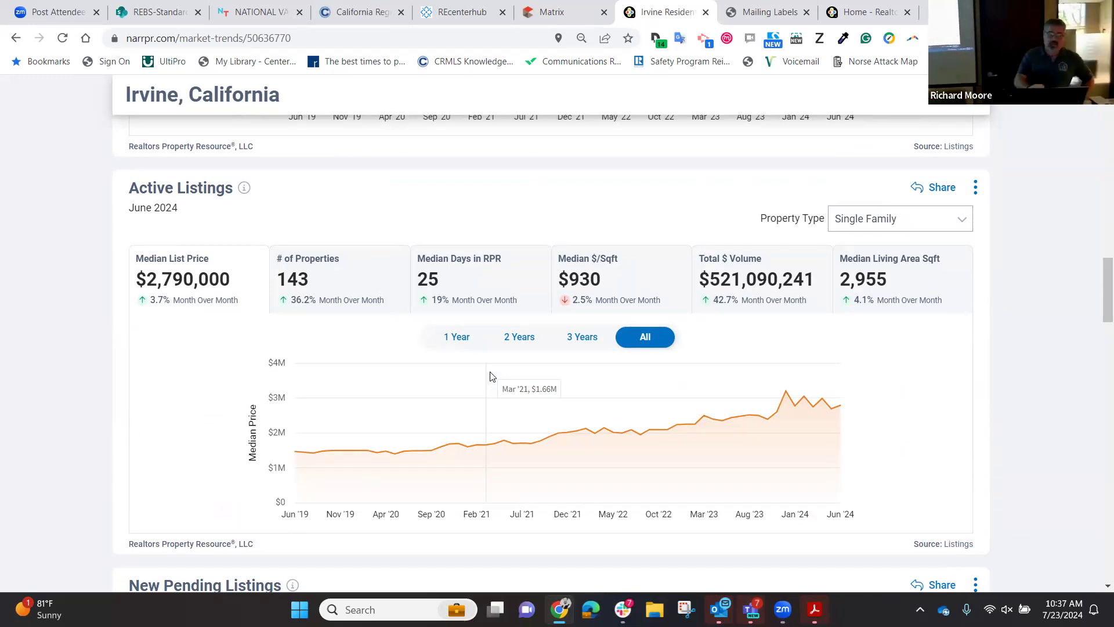
scroll(490, 376, down, 11)
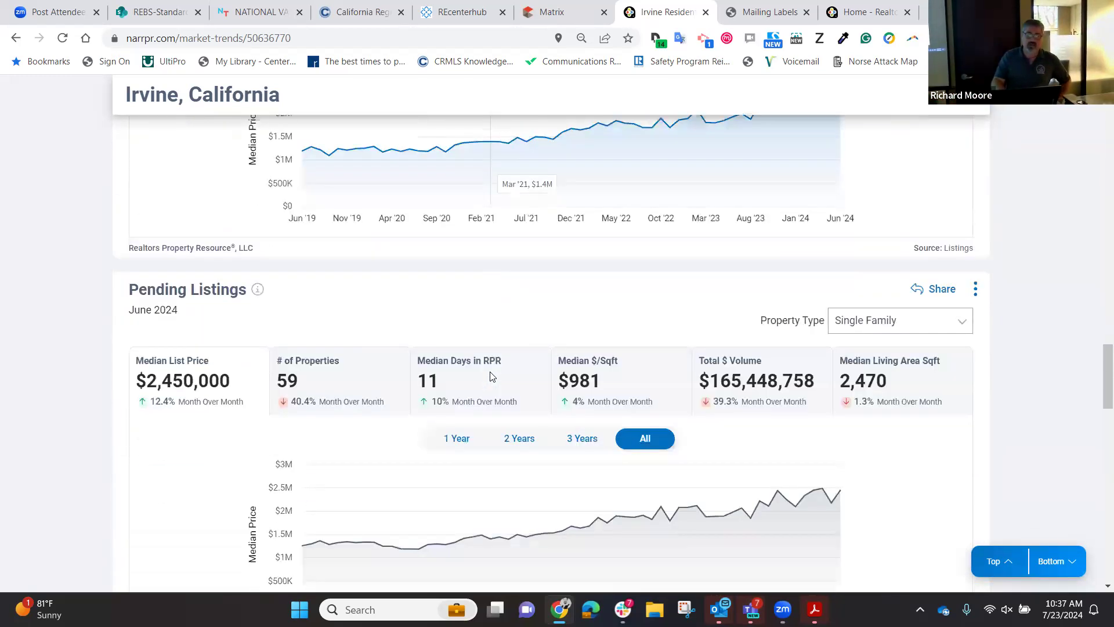
scroll(491, 376, down, 8)
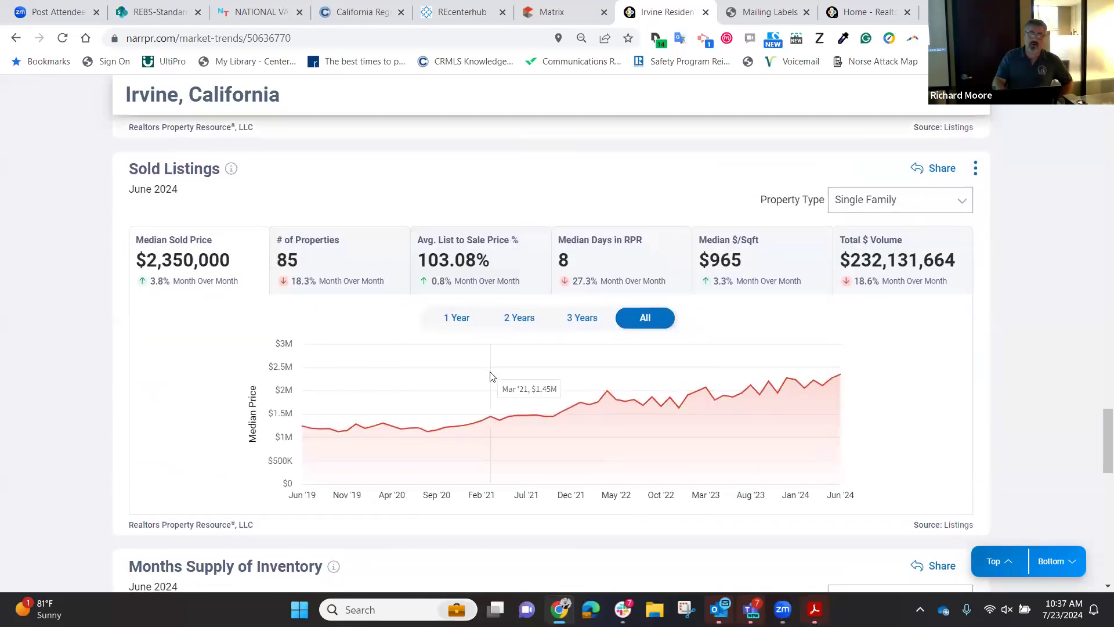
scroll(491, 376, up, 2)
scroll(491, 376, down, 2)
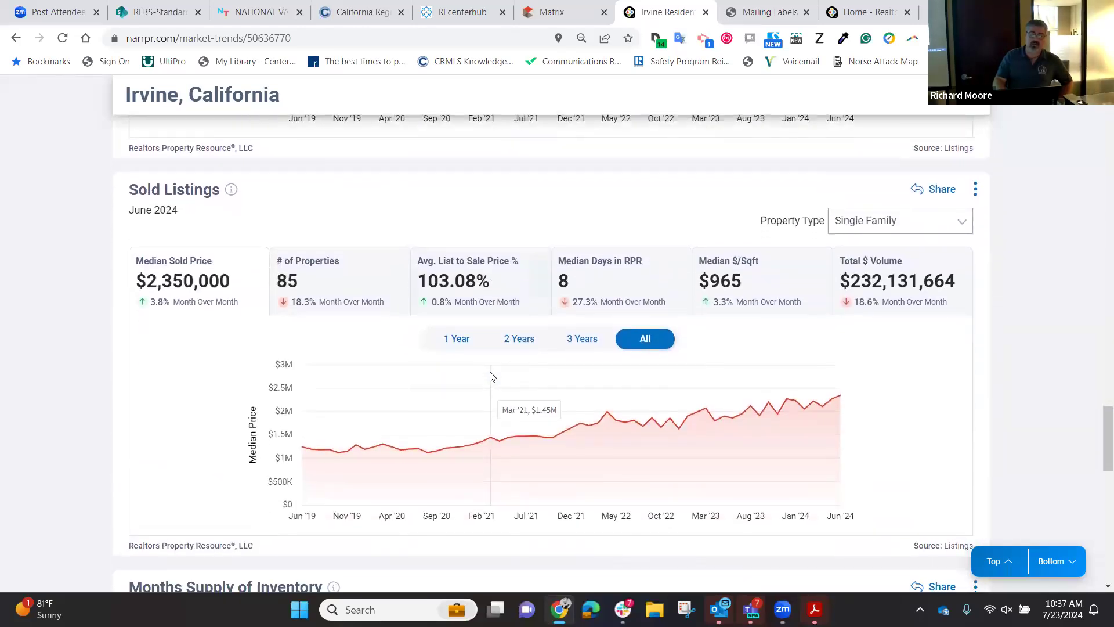
scroll(490, 376, up, 1)
scroll(491, 376, down, 1)
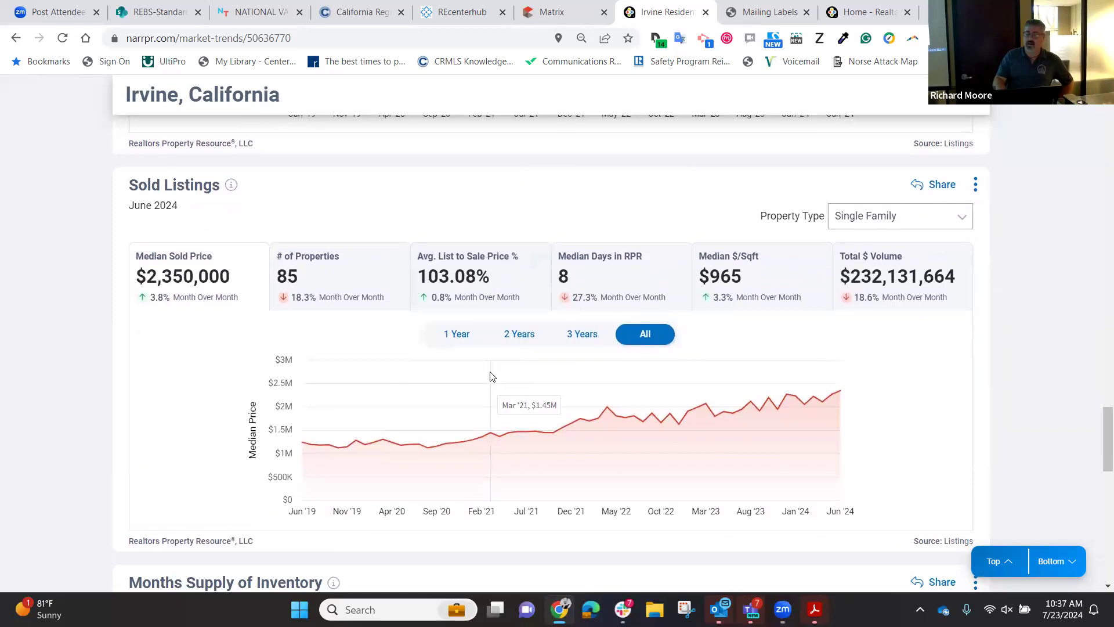
scroll(490, 376, down, 13)
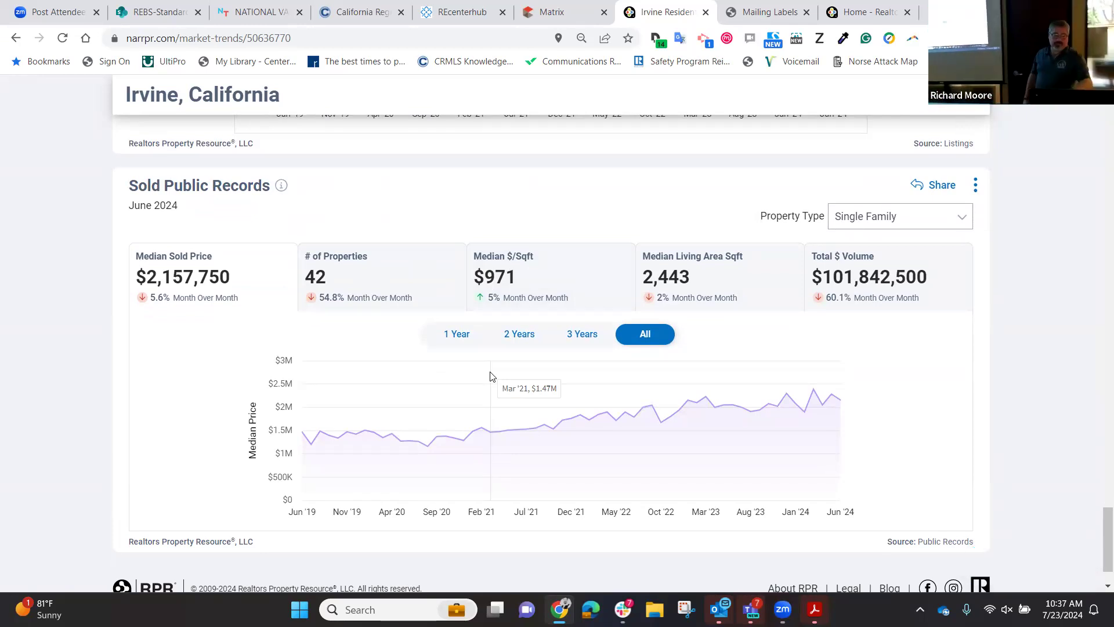
scroll(491, 376, up, 14)
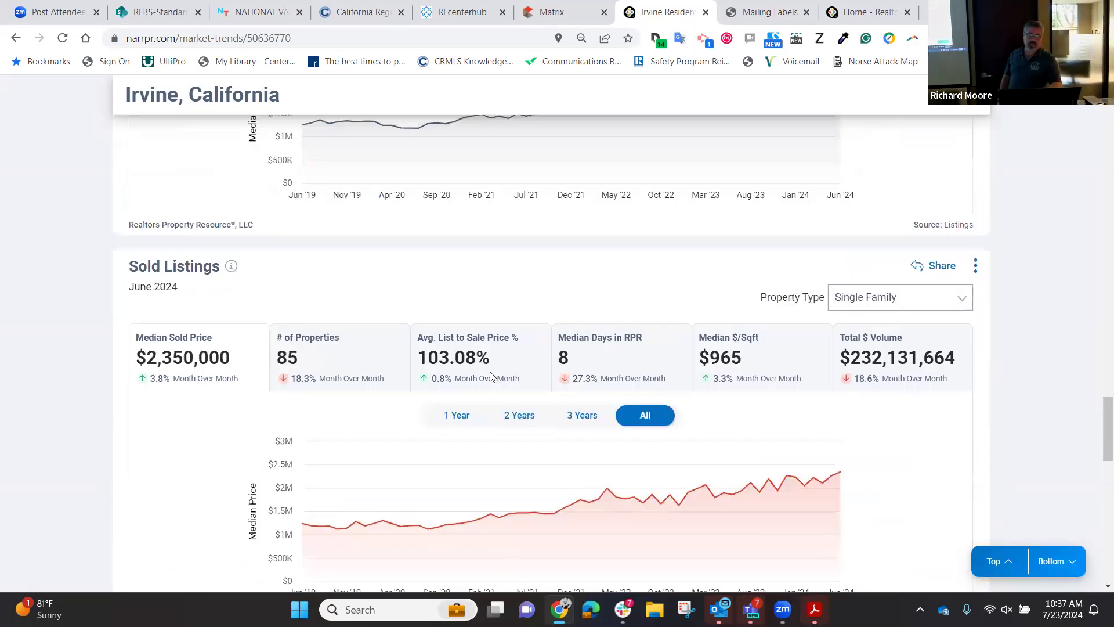
scroll(490, 376, down, 2)
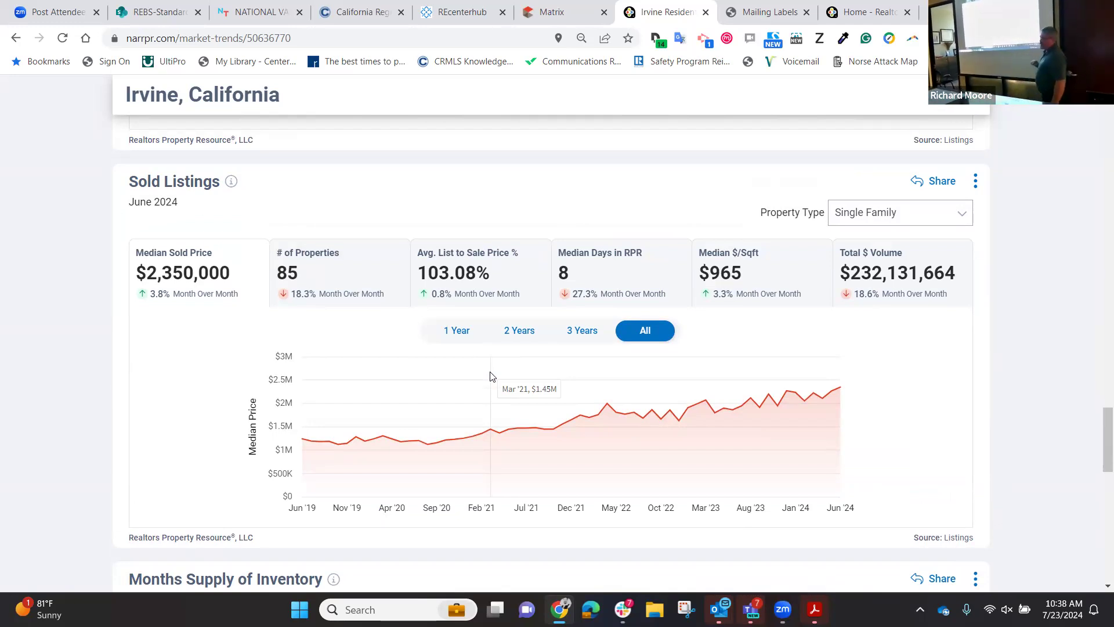
scroll(491, 376, down, 10)
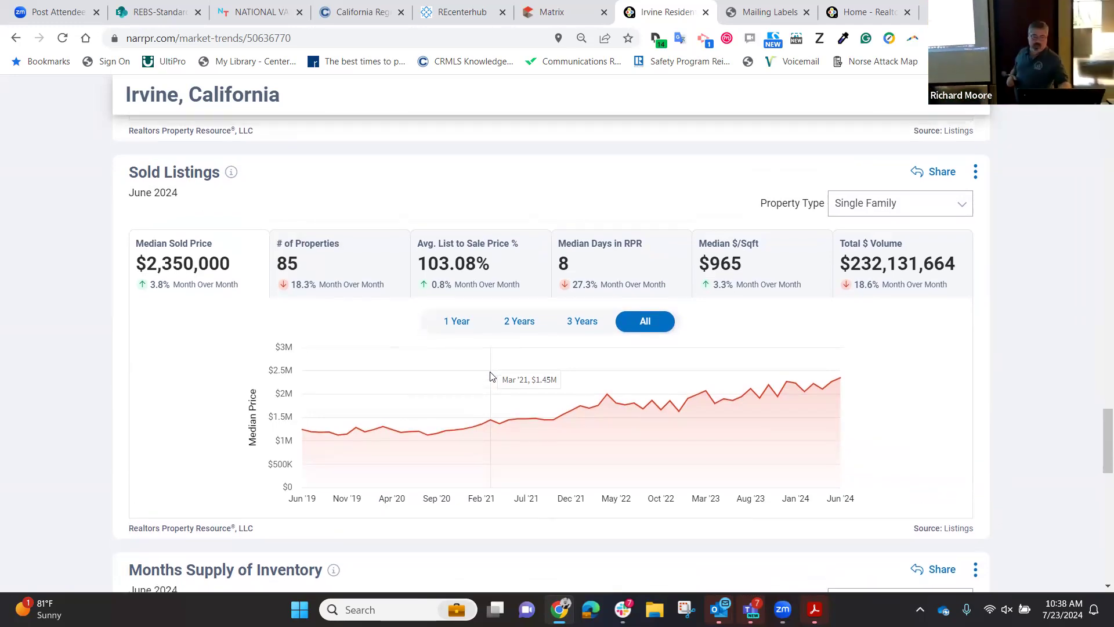
scroll(491, 377, down, 3)
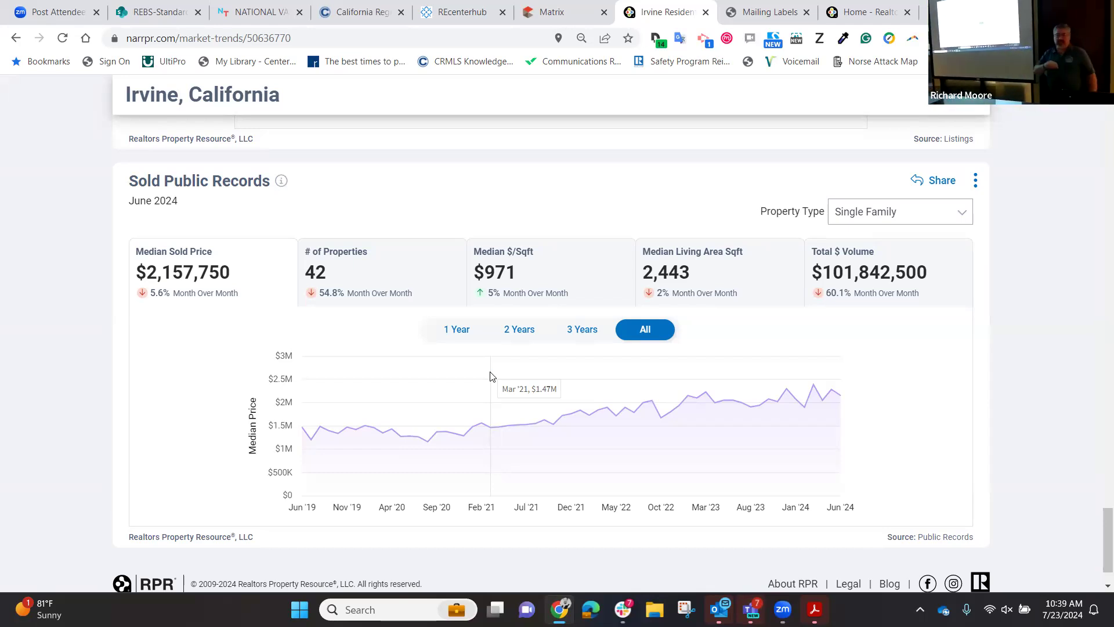
Scroll back past Pending Listings to the overview showing the $2,350,000 median sold price.
scroll(490, 376, down, 1)
scroll(491, 376, up, 3)
scroll(490, 376, up, 20)
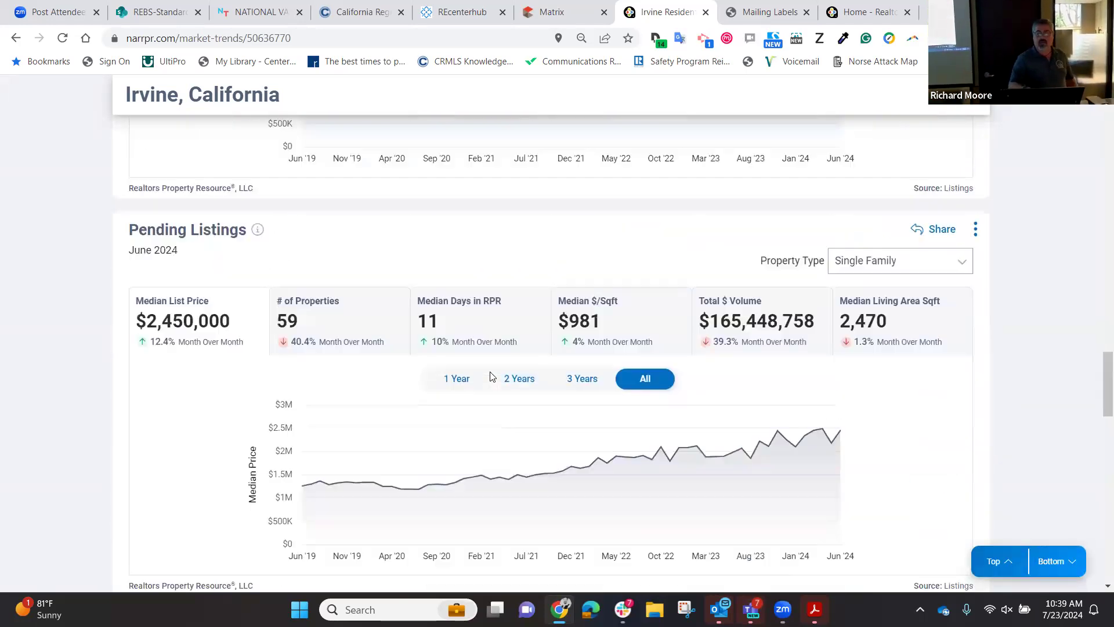
scroll(490, 376, up, 3)
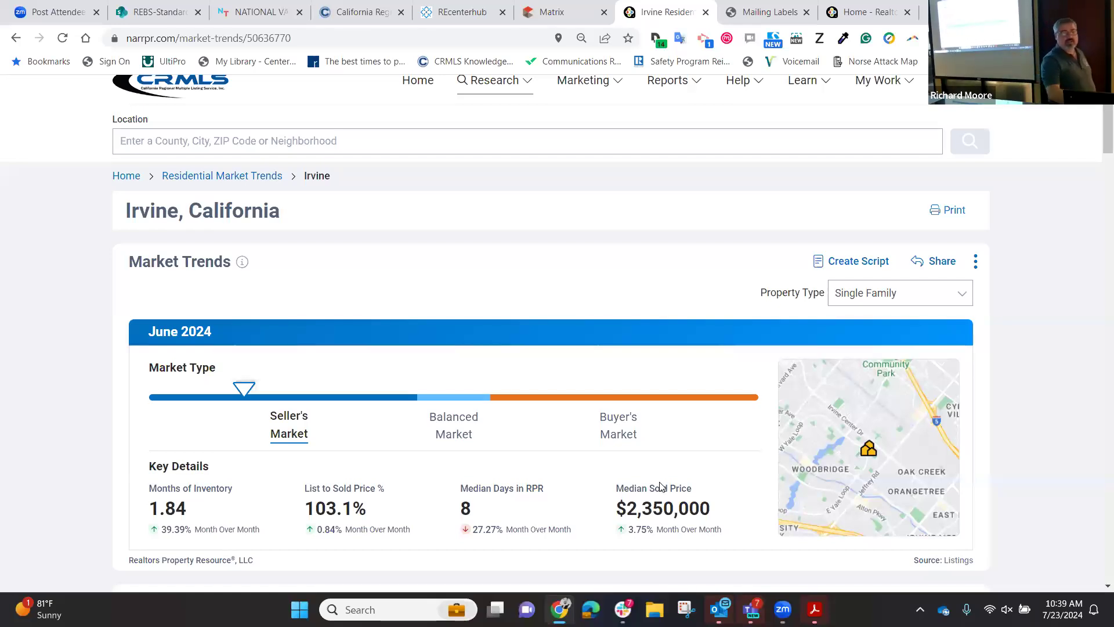
Generate an Engaging Analyze Metrics script for Buyers and Sellers in the Market Trends ScriptWriter.
click(855, 262)
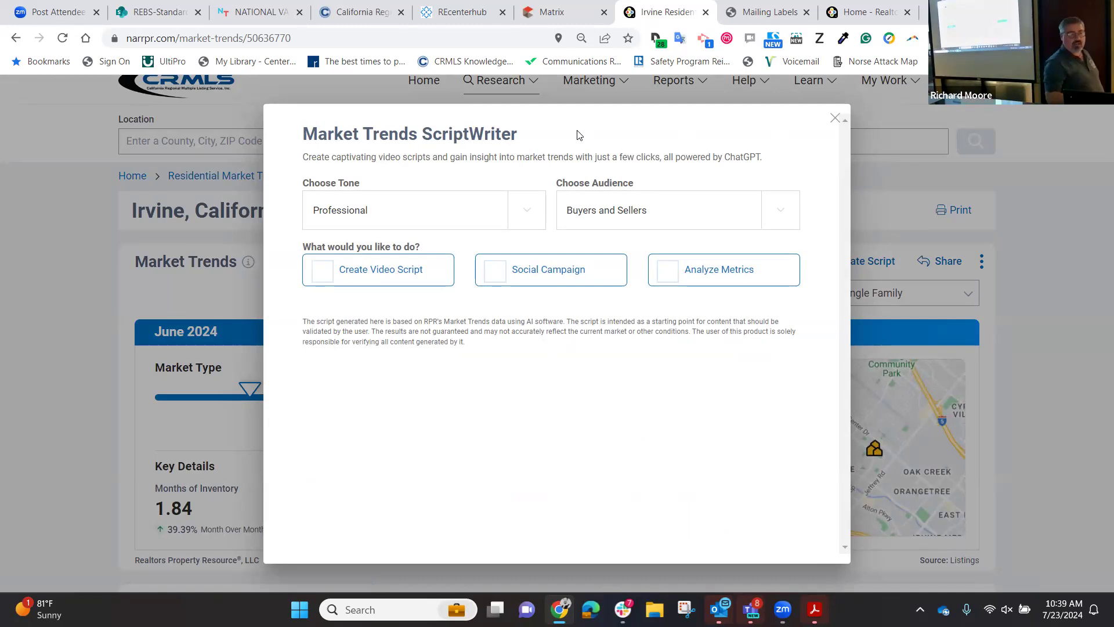
click(529, 216)
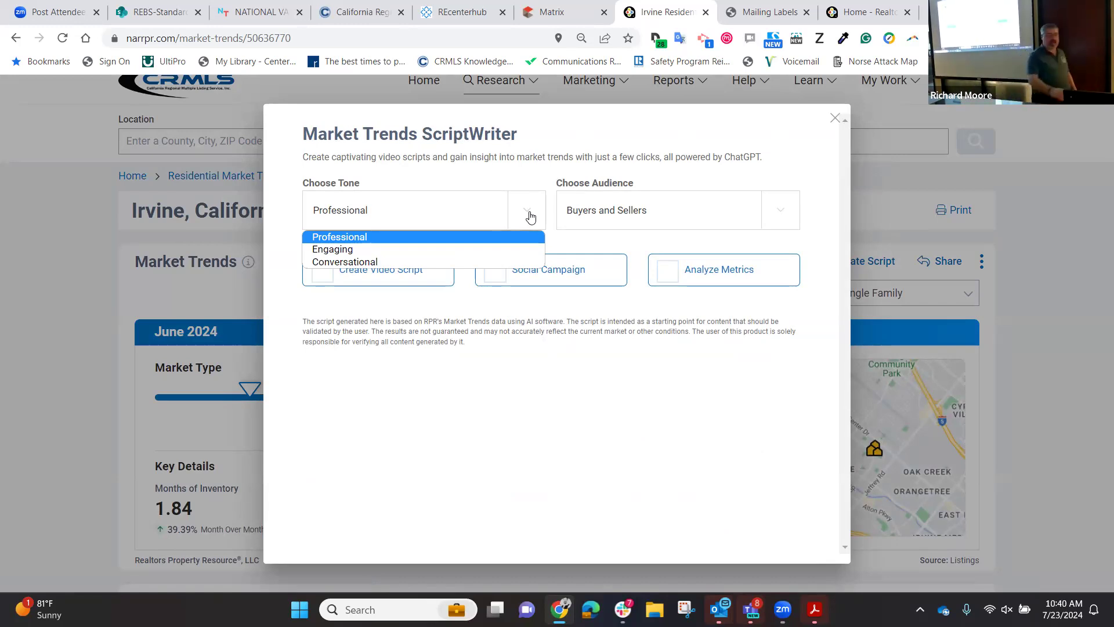
click(354, 250)
click(633, 210)
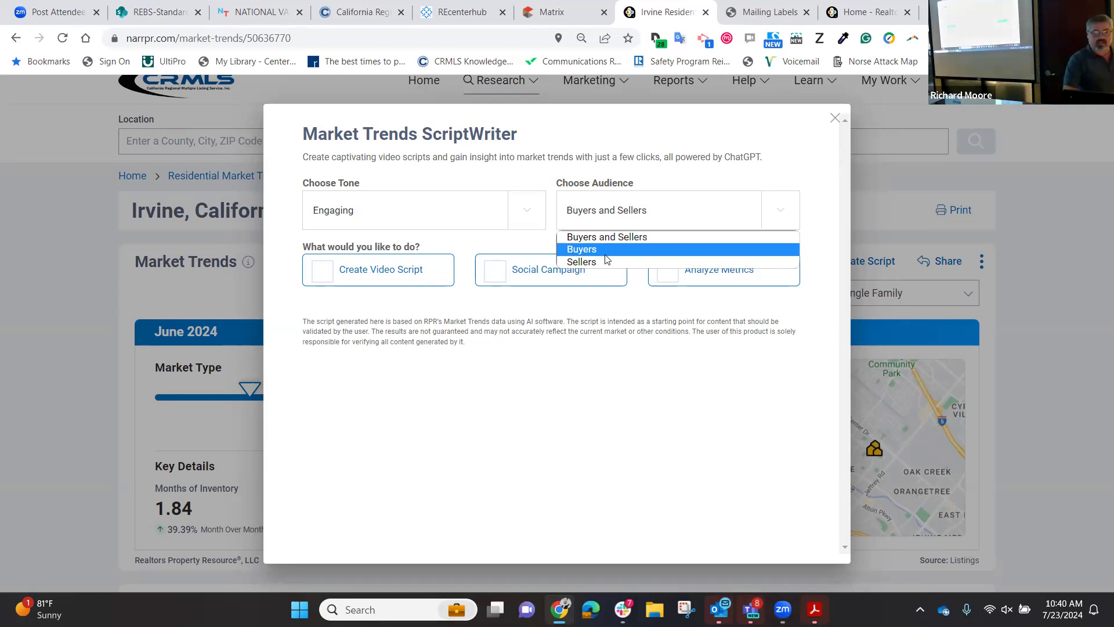
click(608, 236)
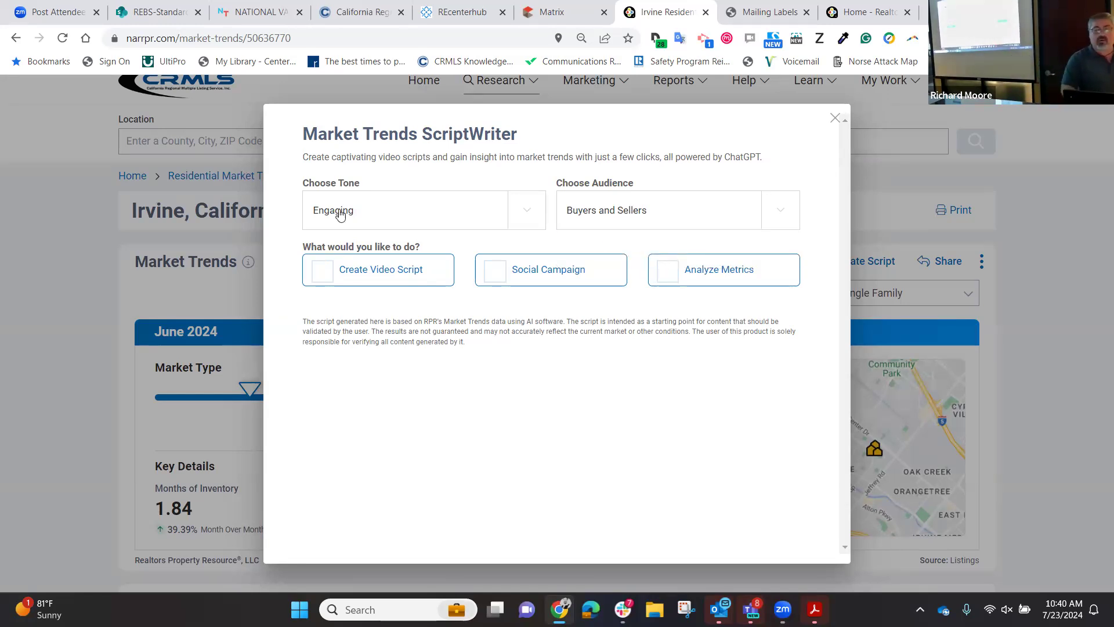
click(669, 273)
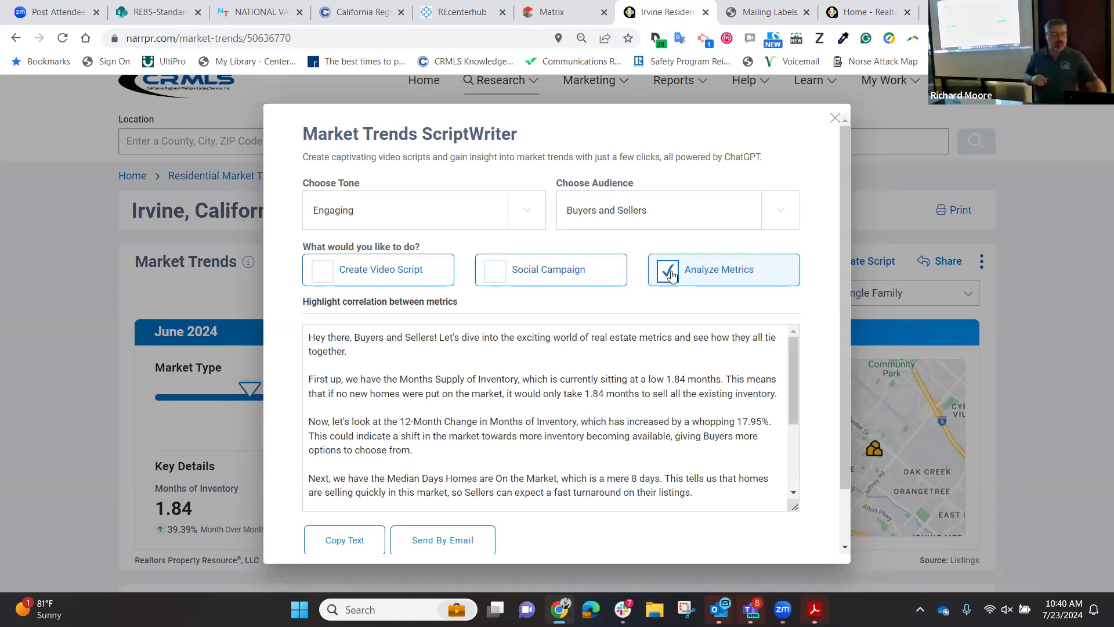
Read through the Analyze Metrics output, then switch the ScriptWriter to Social Campaign.
scroll(636, 347, down, 1)
scroll(636, 347, down, 3)
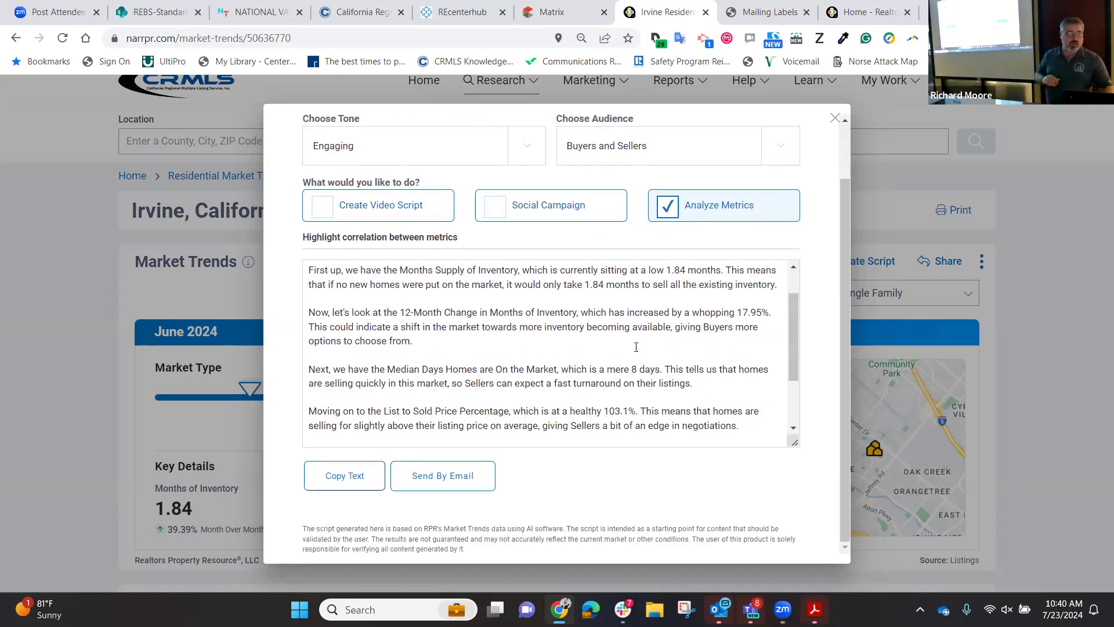
scroll(636, 347, up, 3)
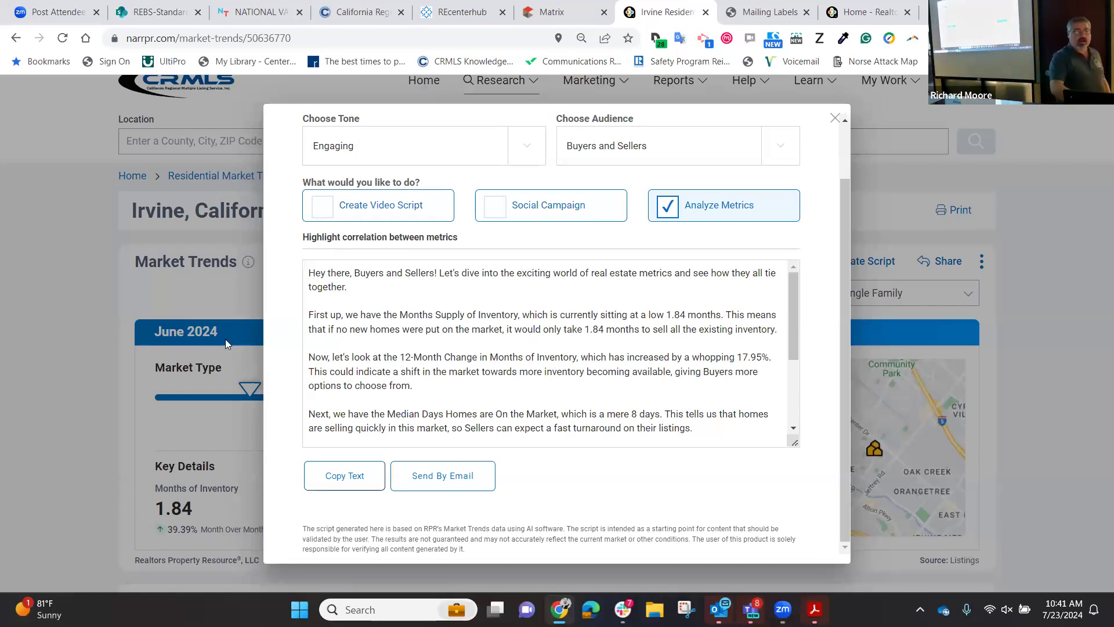
click(495, 207)
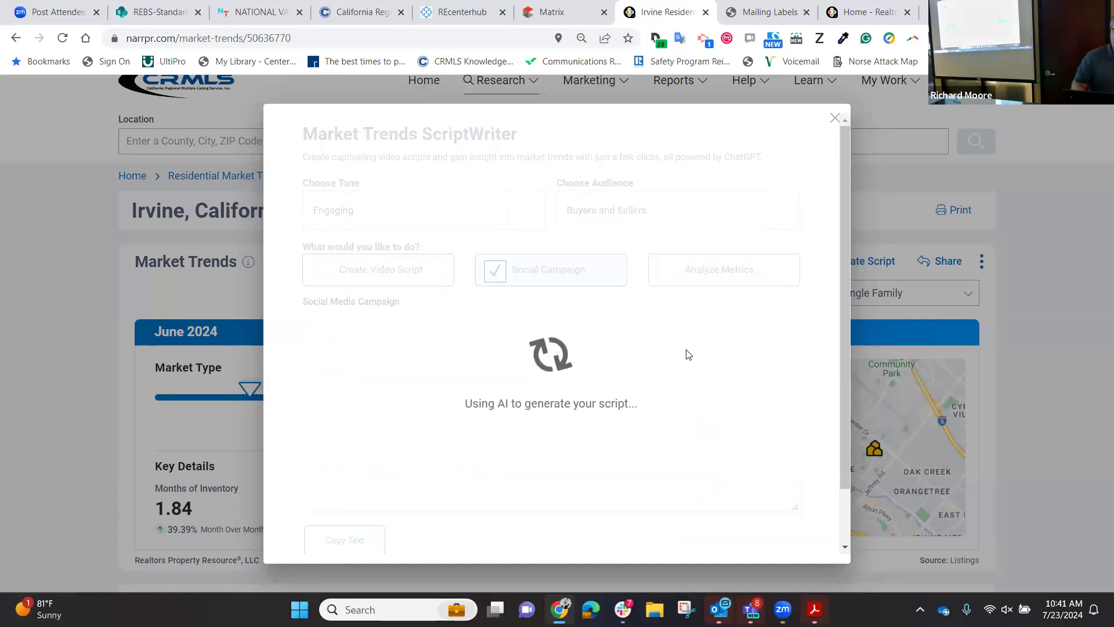
Scroll through the five-post Irvine Social Media Campaign output with its hashtags.
scroll(688, 355, down, 1)
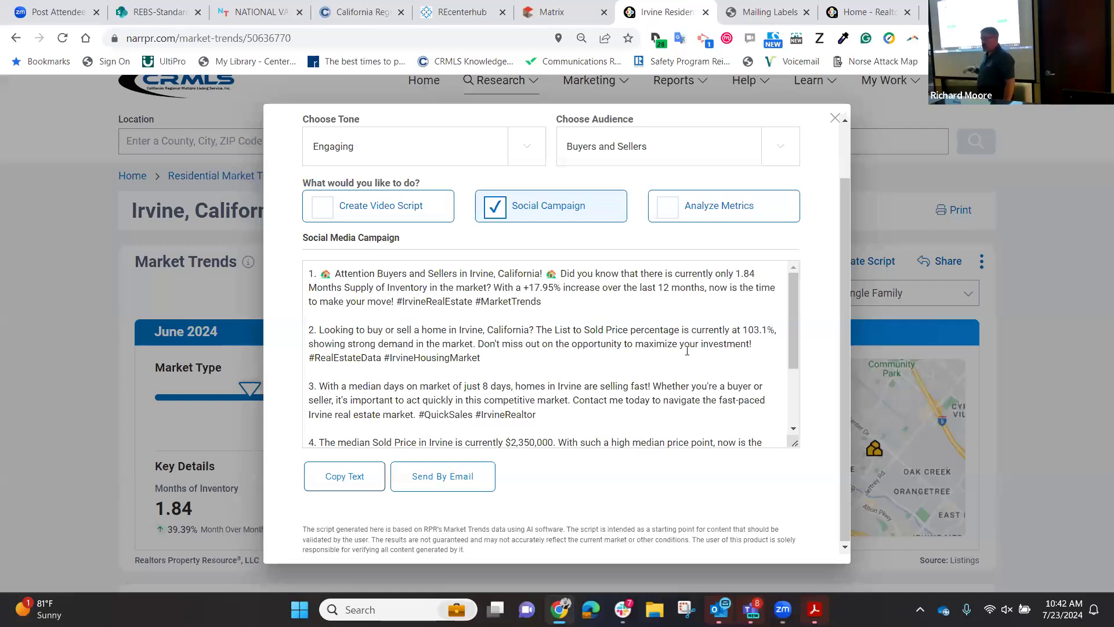
scroll(687, 351, down, 4)
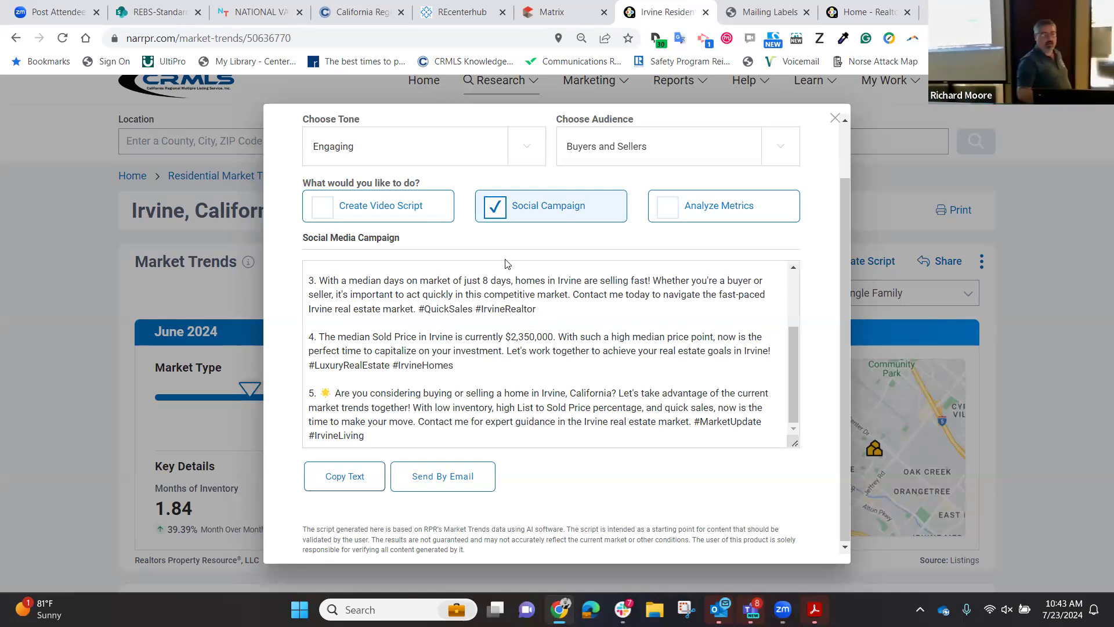
Generate the Irvine June 2024 market update video script, then close the ScriptWriter.
click(325, 208)
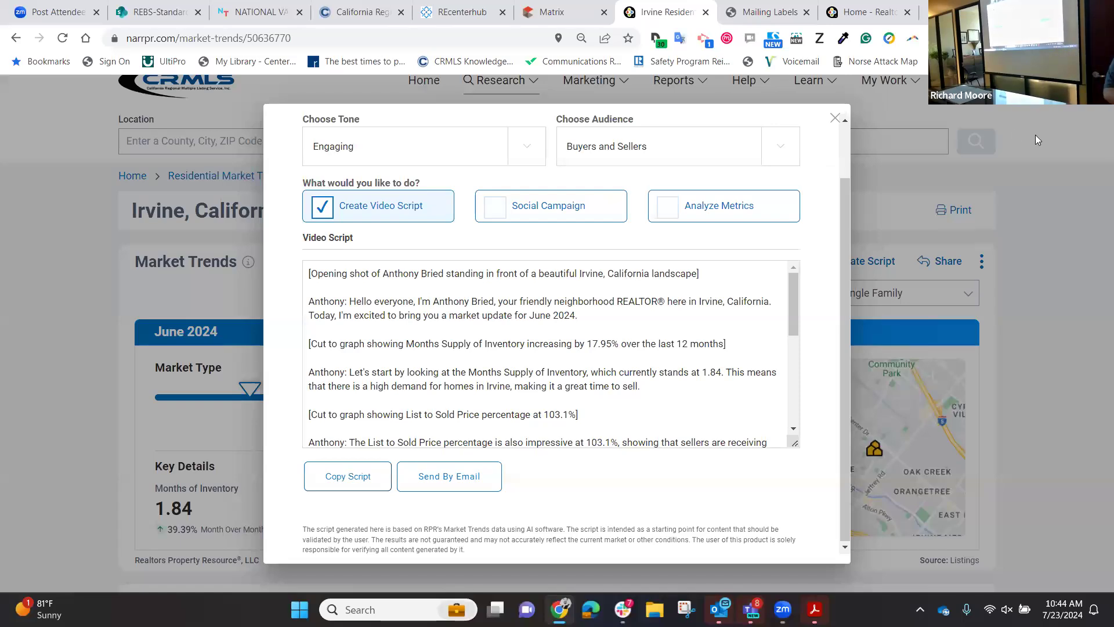
click(835, 118)
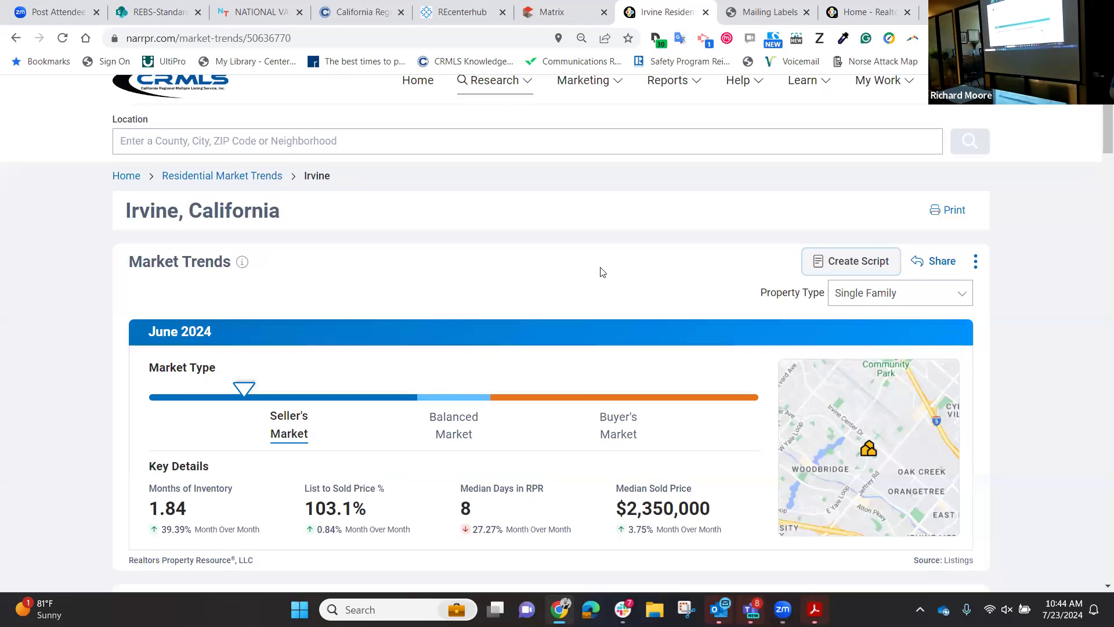
scroll(560, 266, up, 1)
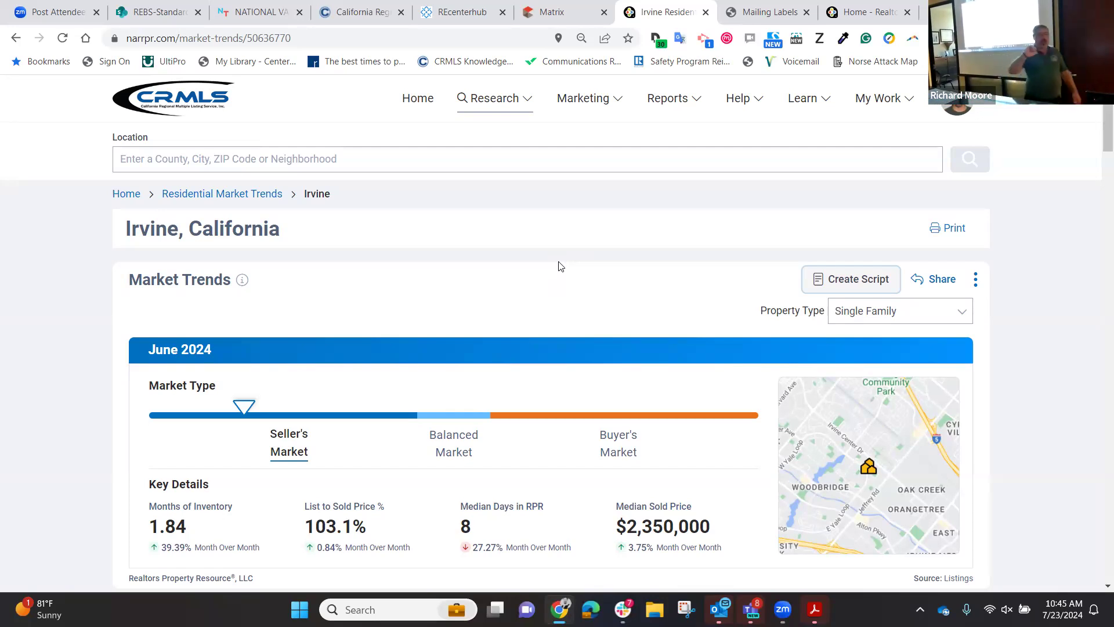
Open the RPR Blog's Canva Templates page from the Learn menu, confirming Leave.
click(829, 102)
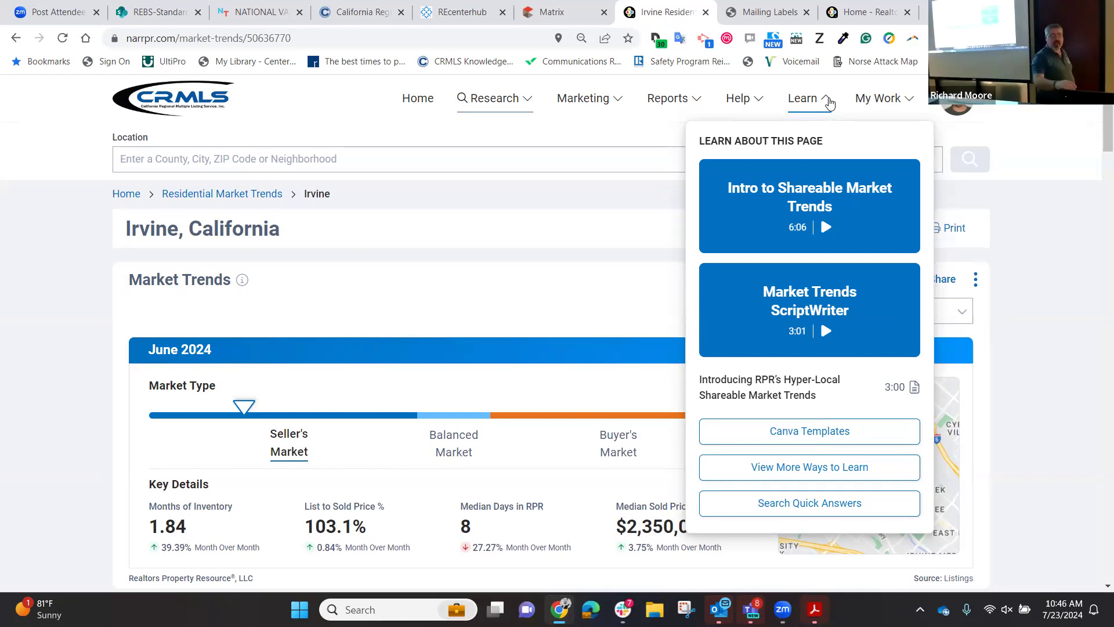
click(804, 434)
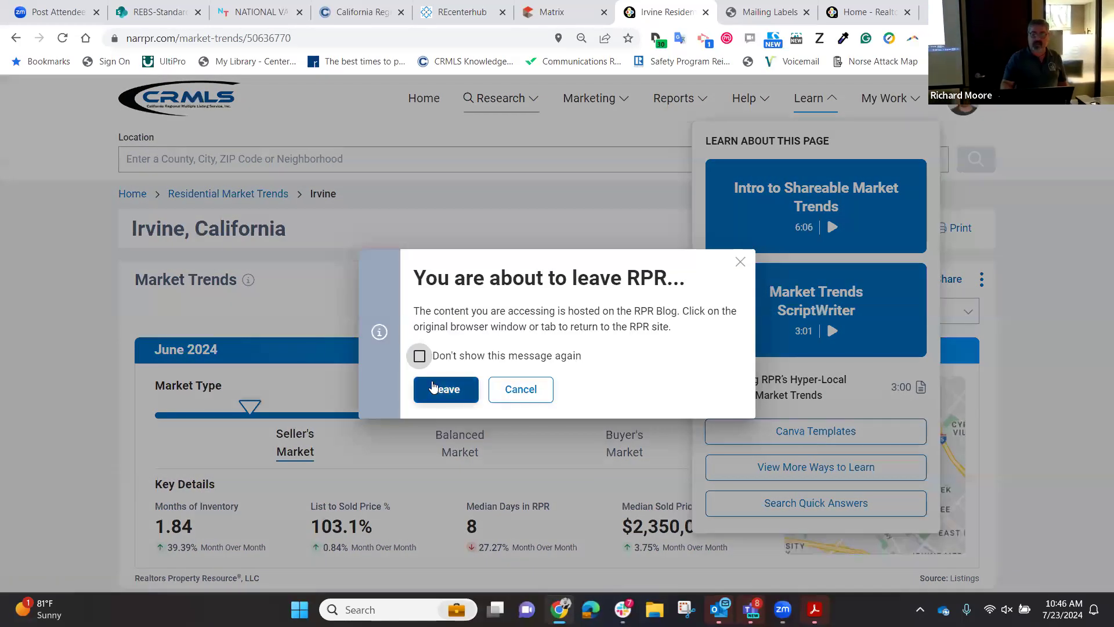
click(437, 389)
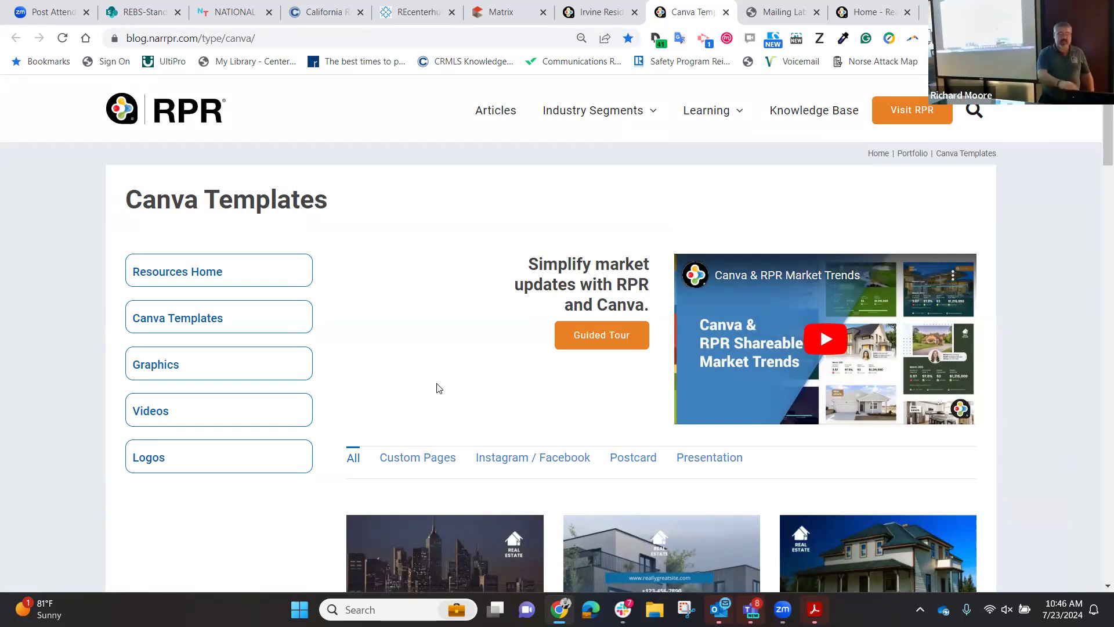
Browse the Canva Templates gallery and open the blue-sided two-story house market-trends template.
scroll(439, 387, down, 8)
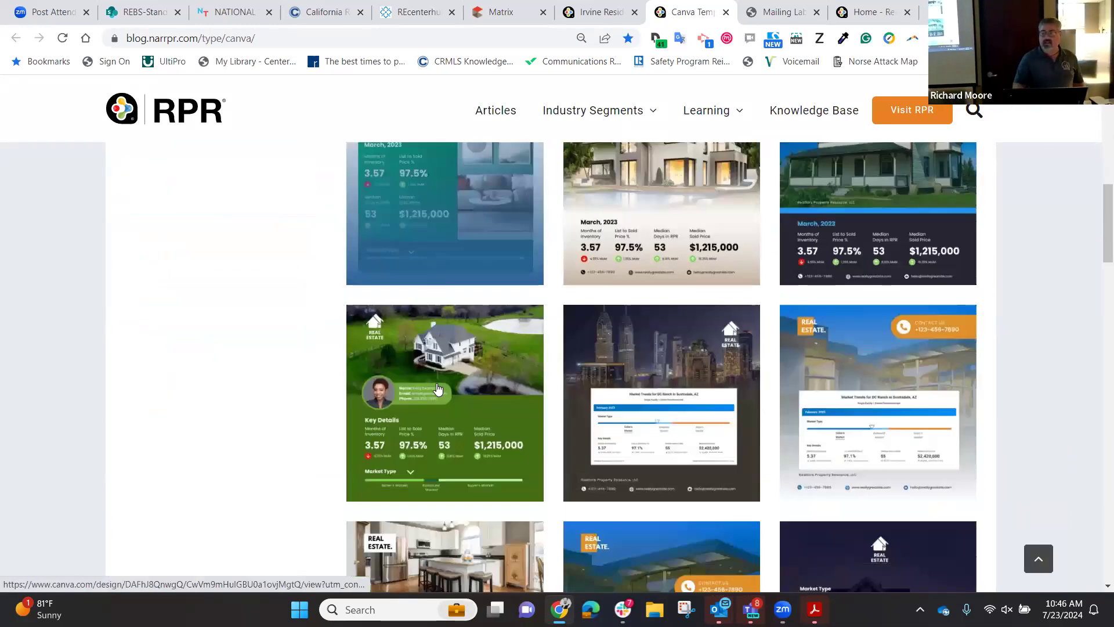
scroll(438, 388, down, 10)
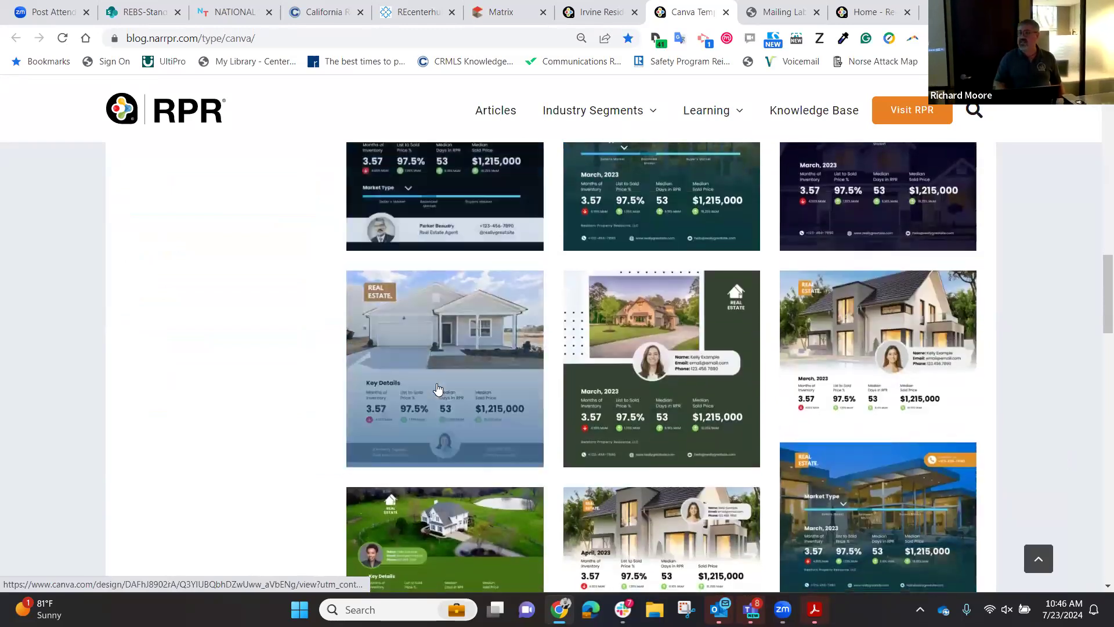
scroll(438, 388, down, 1)
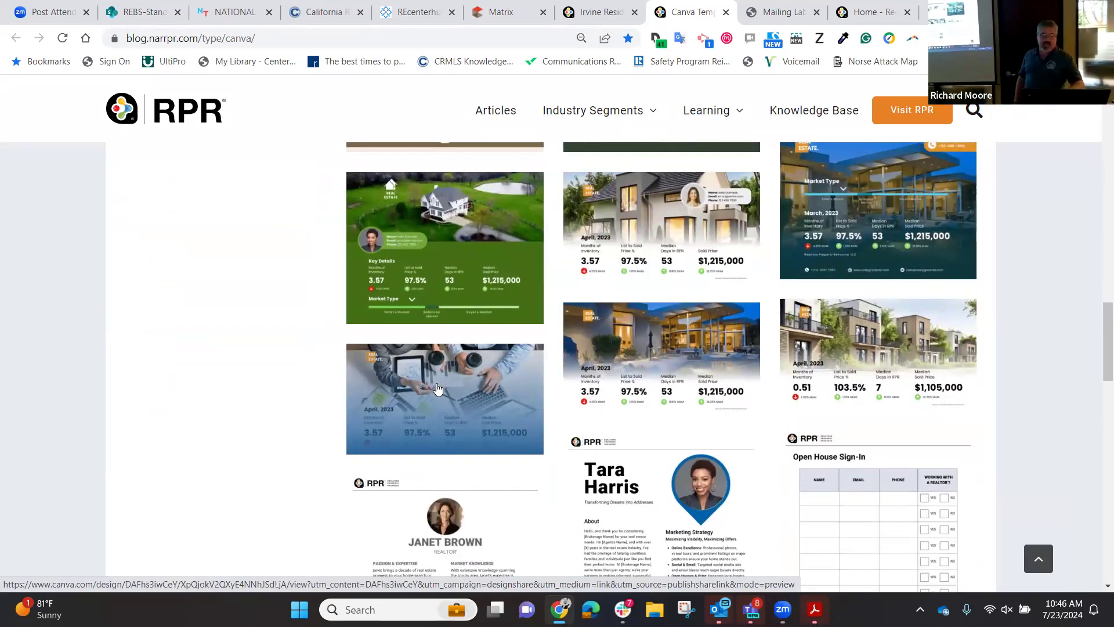
scroll(439, 389, down, 4)
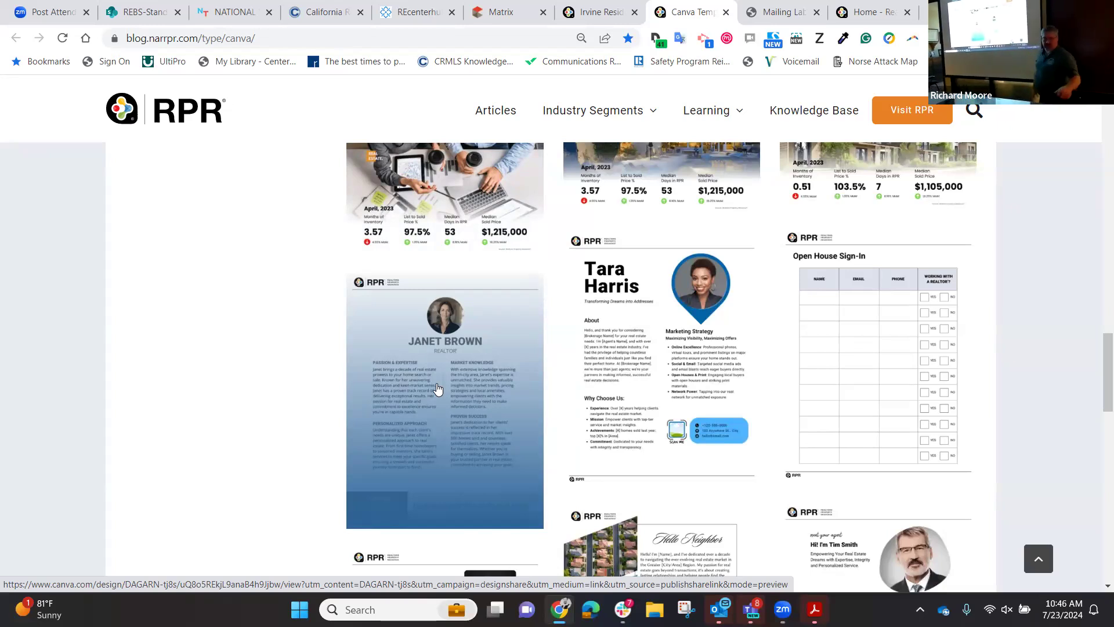
scroll(437, 389, down, 10)
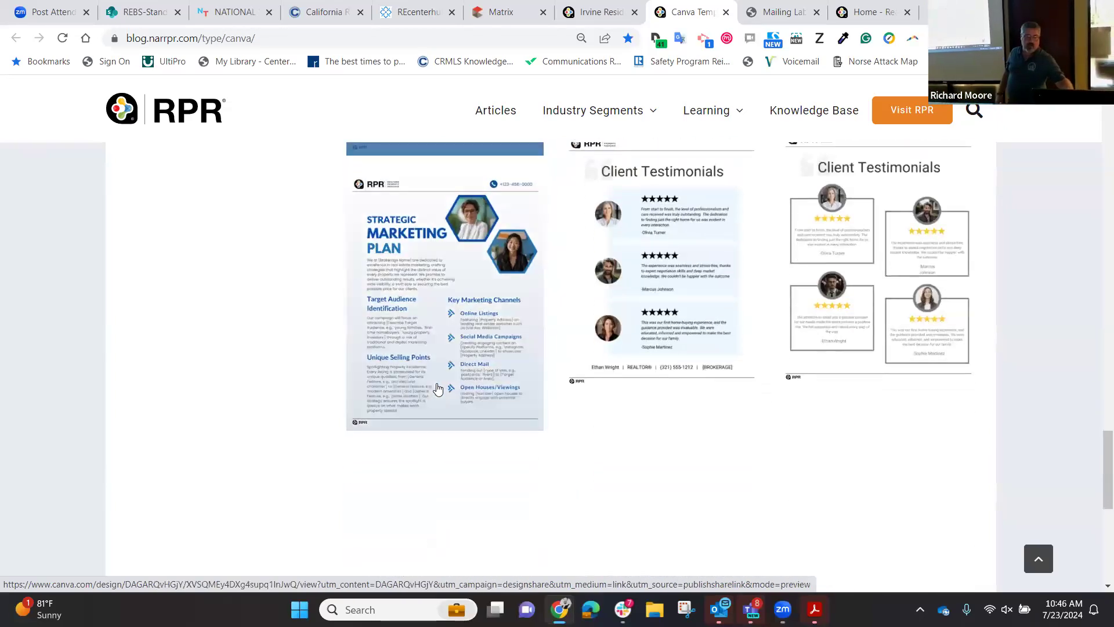
scroll(438, 389, down, 6)
scroll(437, 389, up, 10)
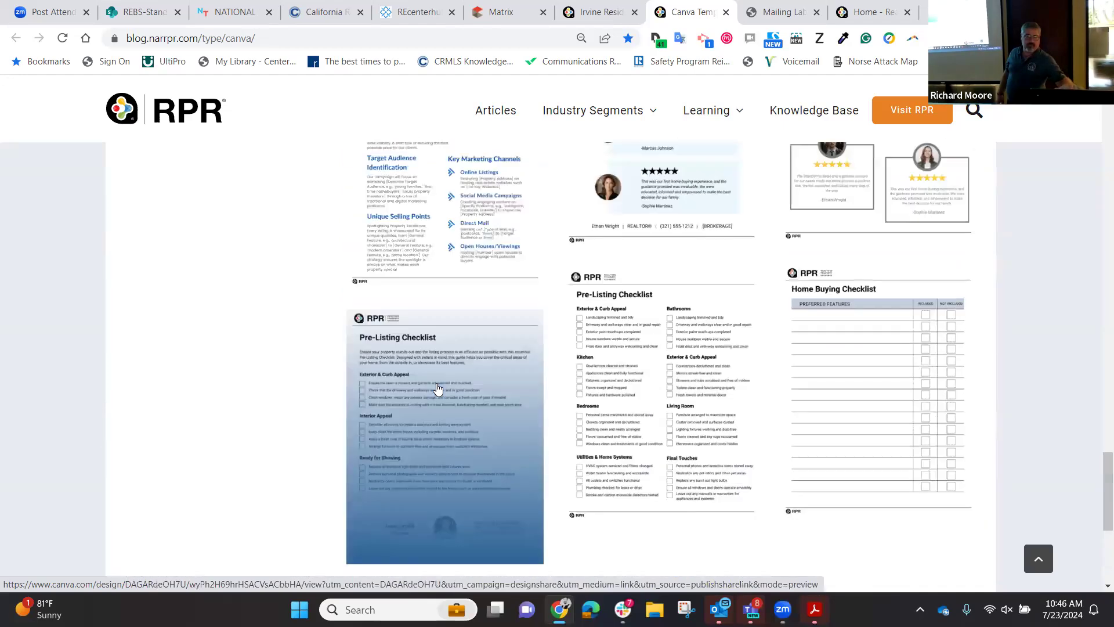
scroll(438, 388, up, 15)
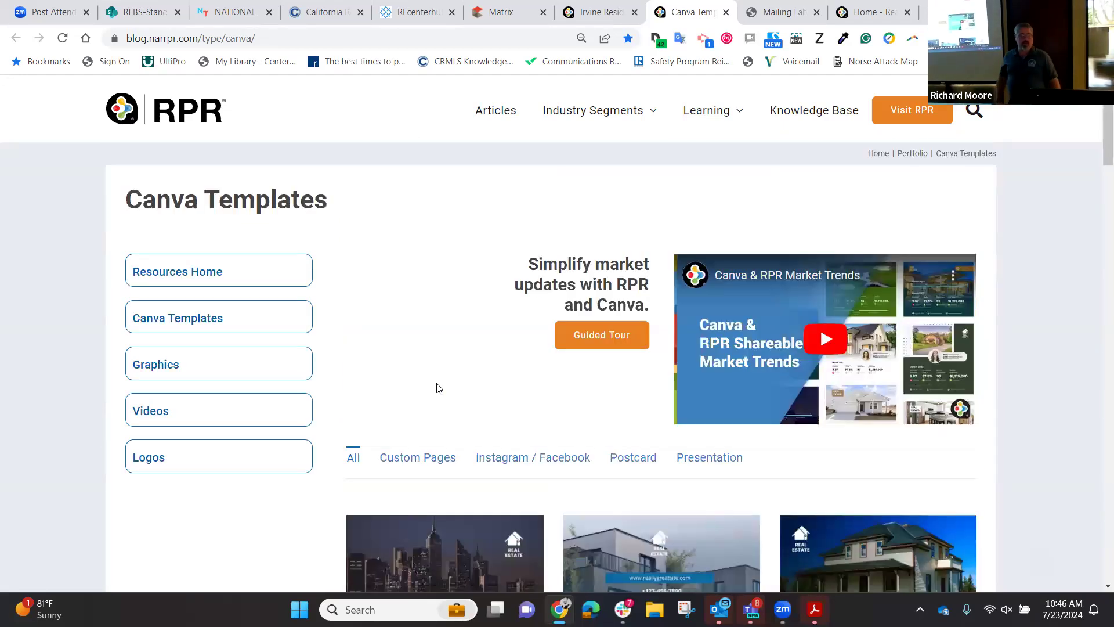
scroll(437, 387, down, 6)
scroll(437, 389, up, 1)
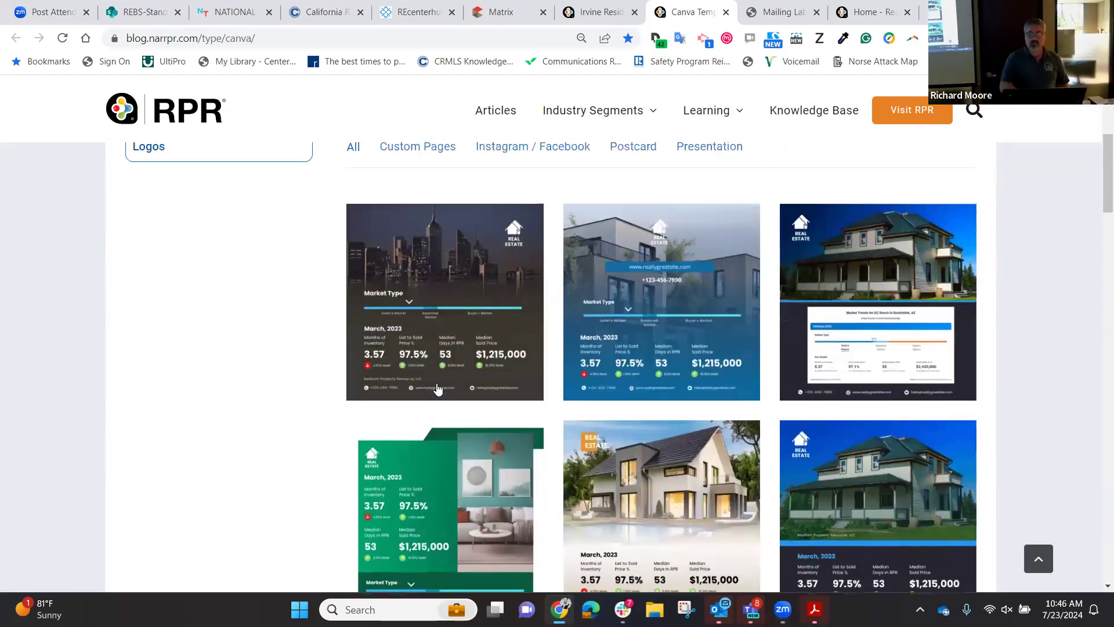
click(888, 283)
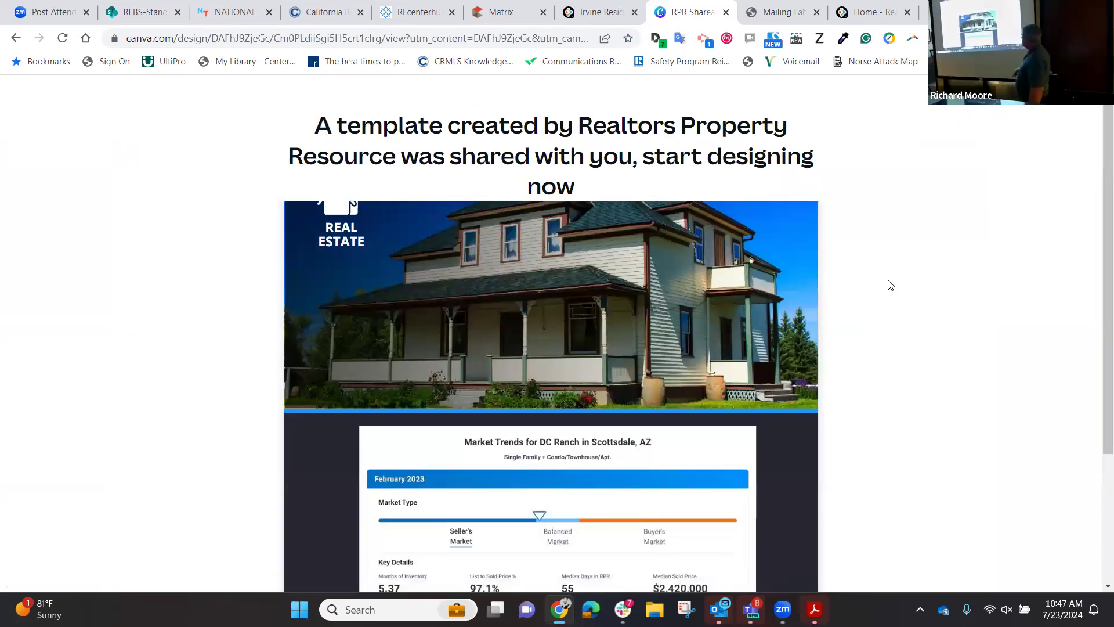
Create a new Canva design from RPR Shareables #6, then return to the Irvine trends tab.
scroll(890, 285, down, 3)
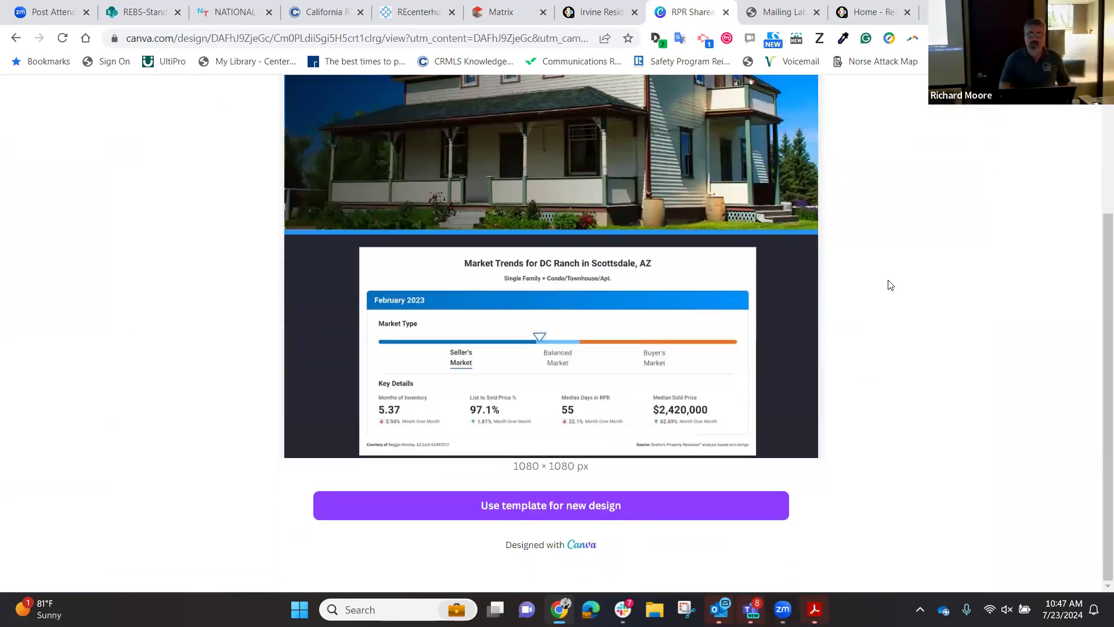
click(587, 505)
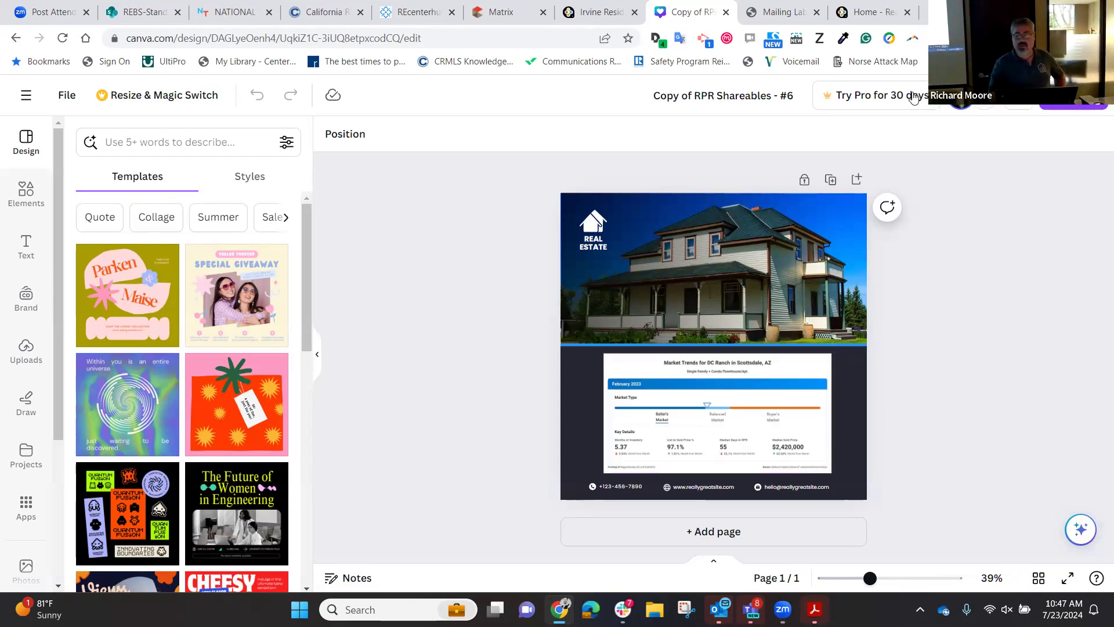
click(598, 12)
click(627, 231)
click(566, 297)
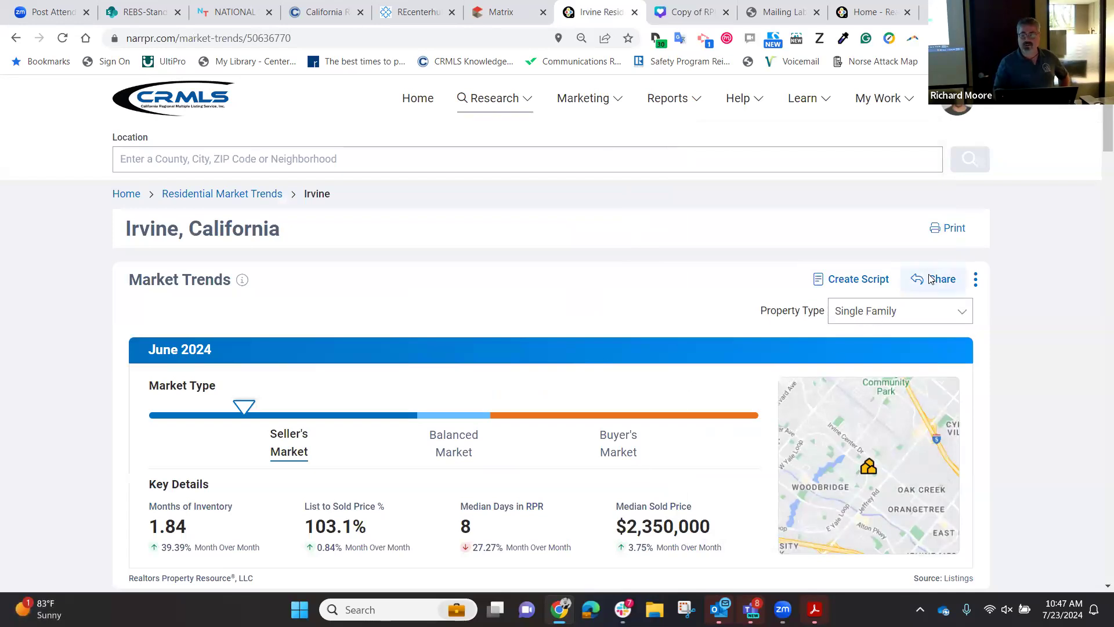
Check the Market Trends chart's share options, viewing the JPG, PNG and Copy export formats.
click(930, 279)
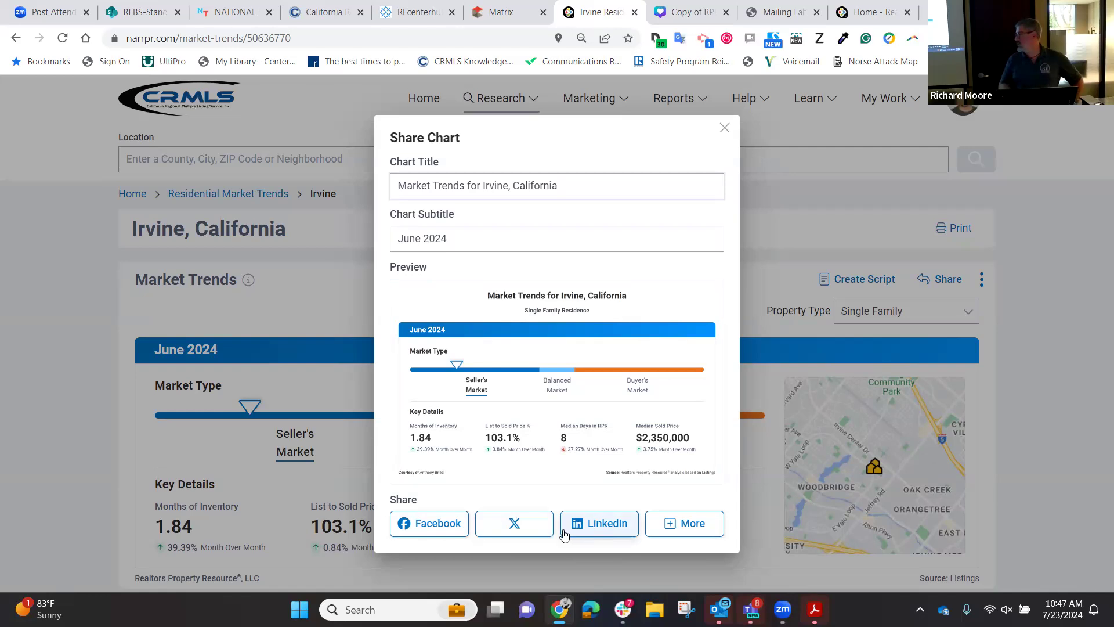
click(692, 523)
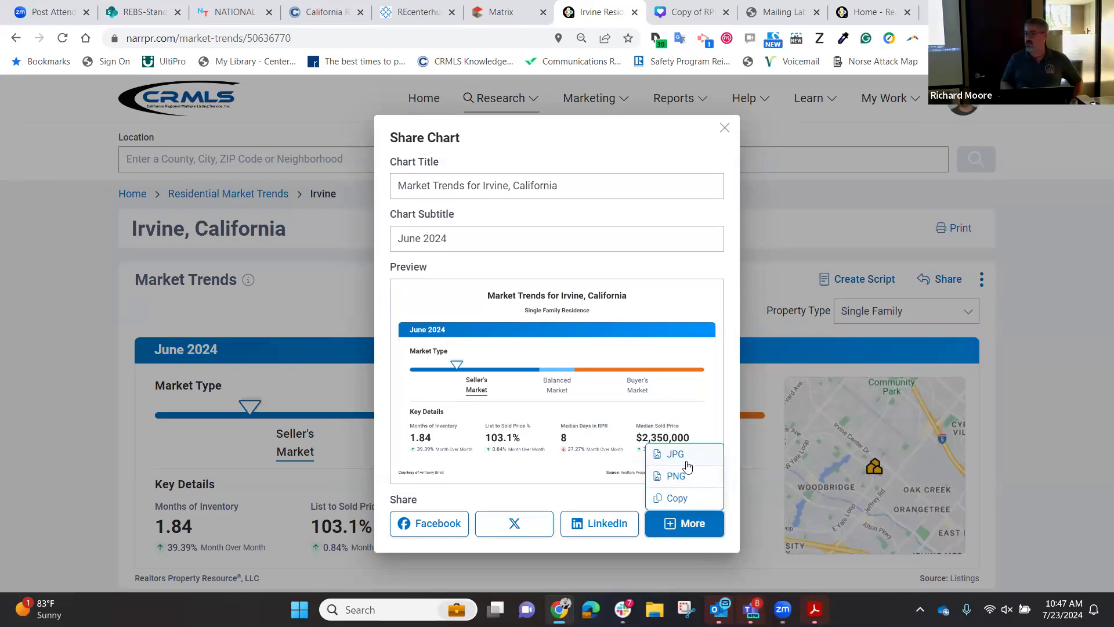
click(290, 282)
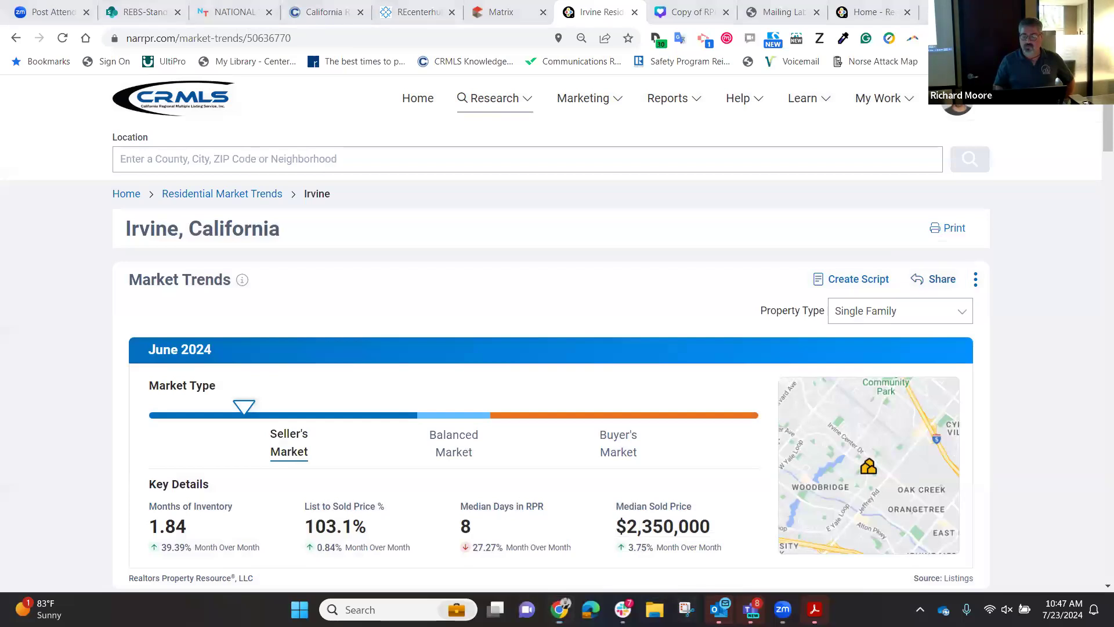
Launch Snipping Tool over the Irvine Market Trends chart.
click(686, 609)
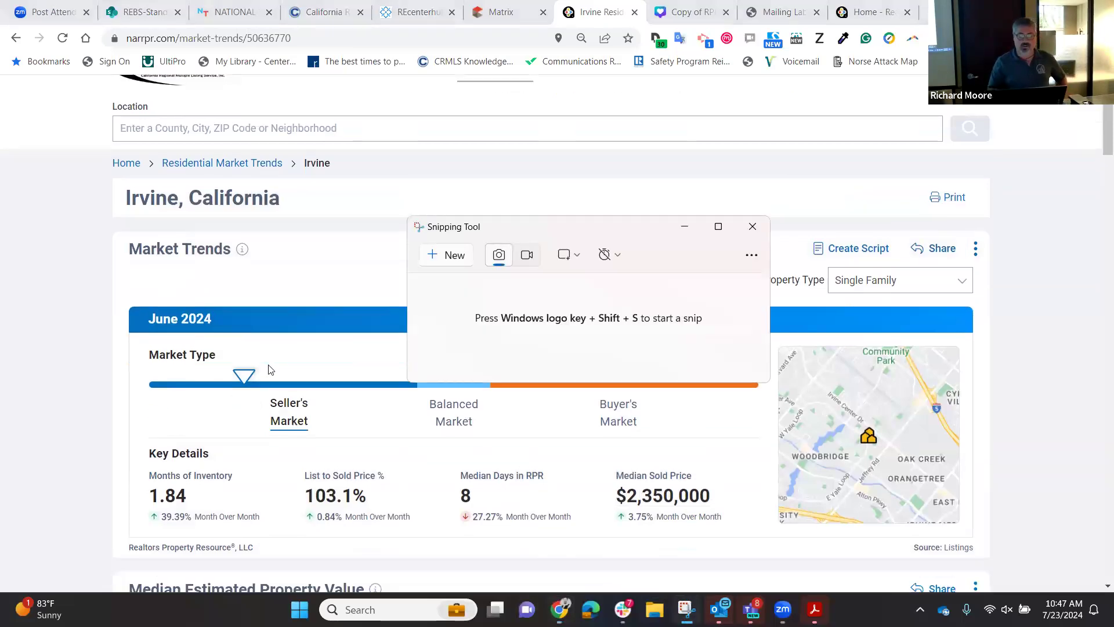
scroll(269, 370, down, 2)
scroll(269, 369, up, 1)
Snip the Irvine Market Trends chart area, copy it, and return to the Canva tab.
click(448, 259)
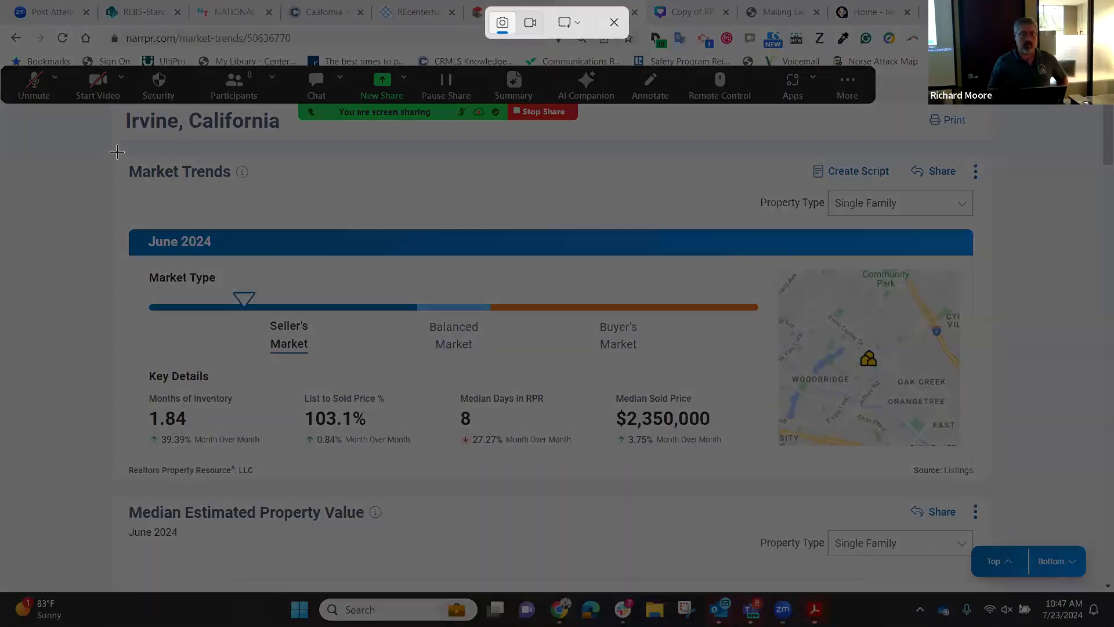
drag(116, 151, 984, 482)
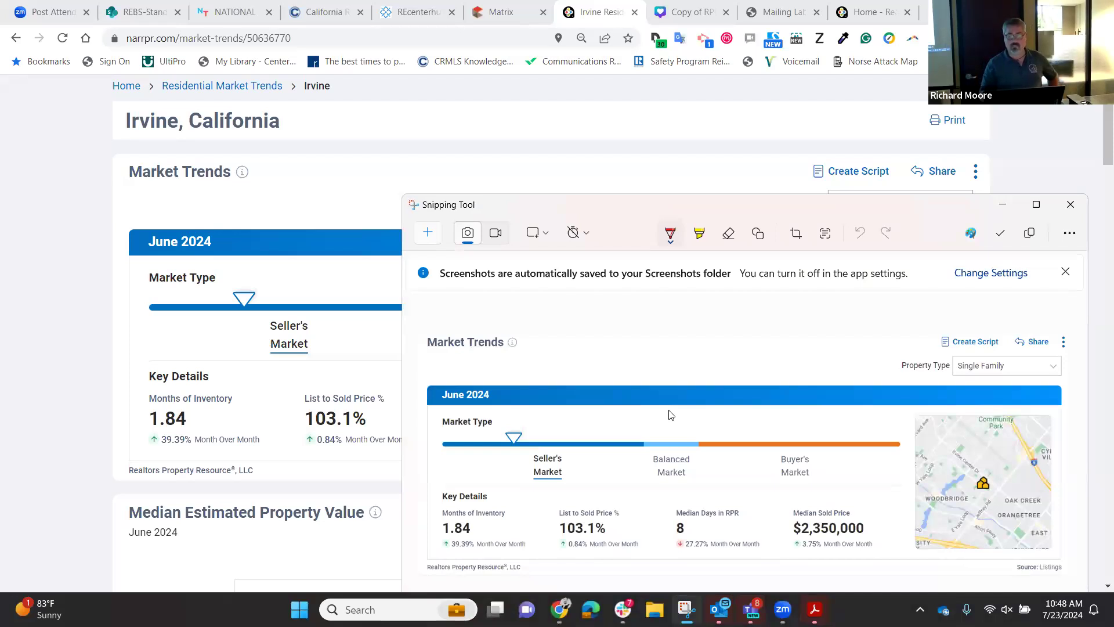
right_click(672, 414)
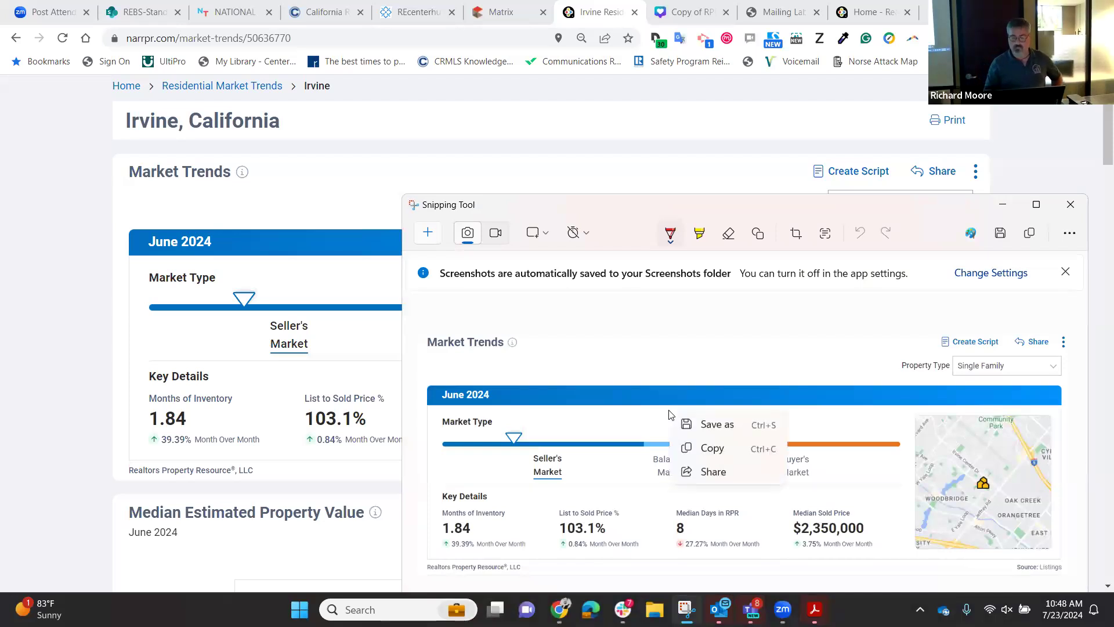
click(712, 449)
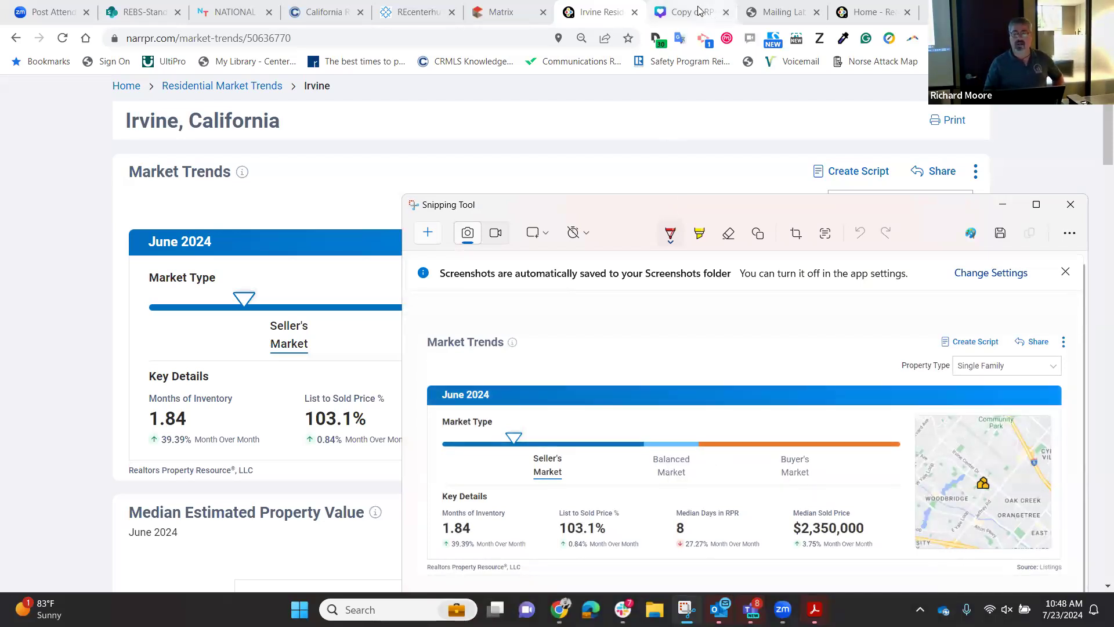
click(690, 12)
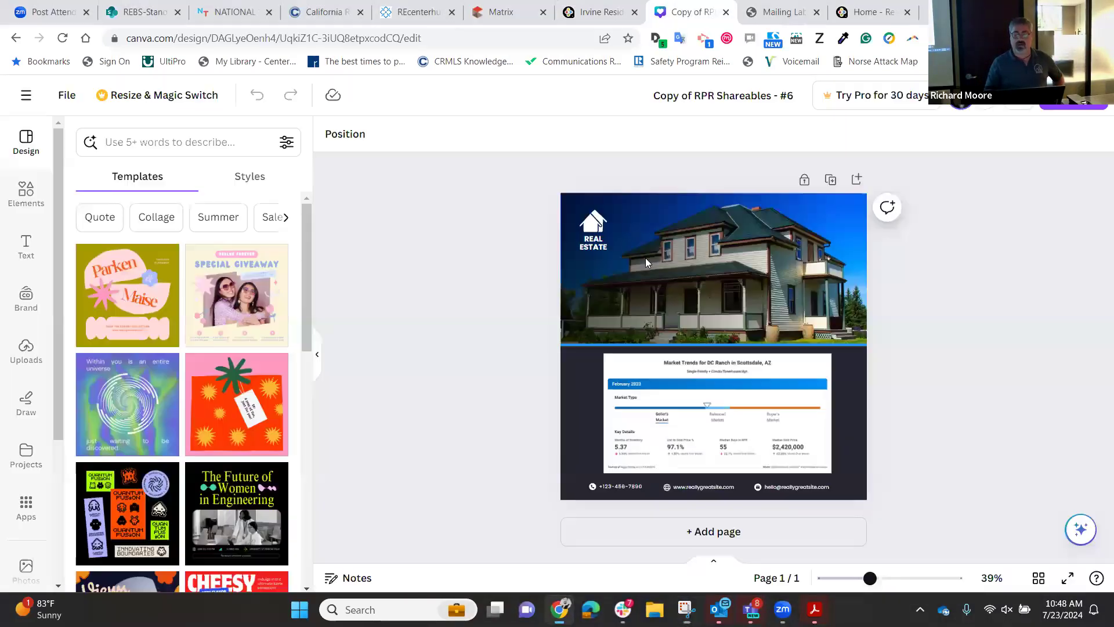
right_click(610, 378)
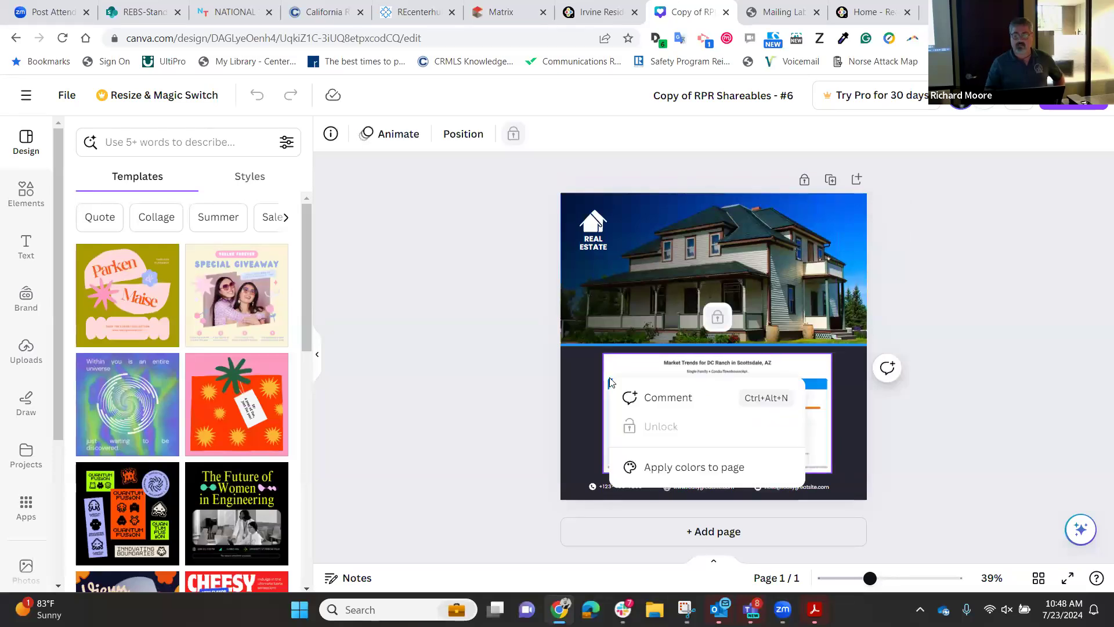
click(584, 363)
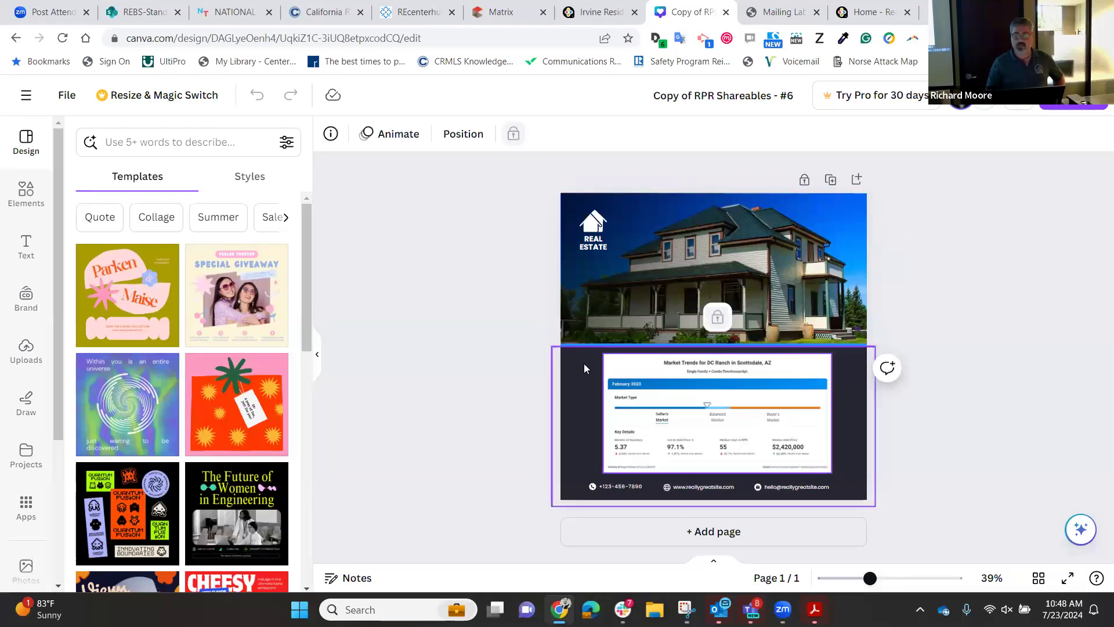
right_click(641, 384)
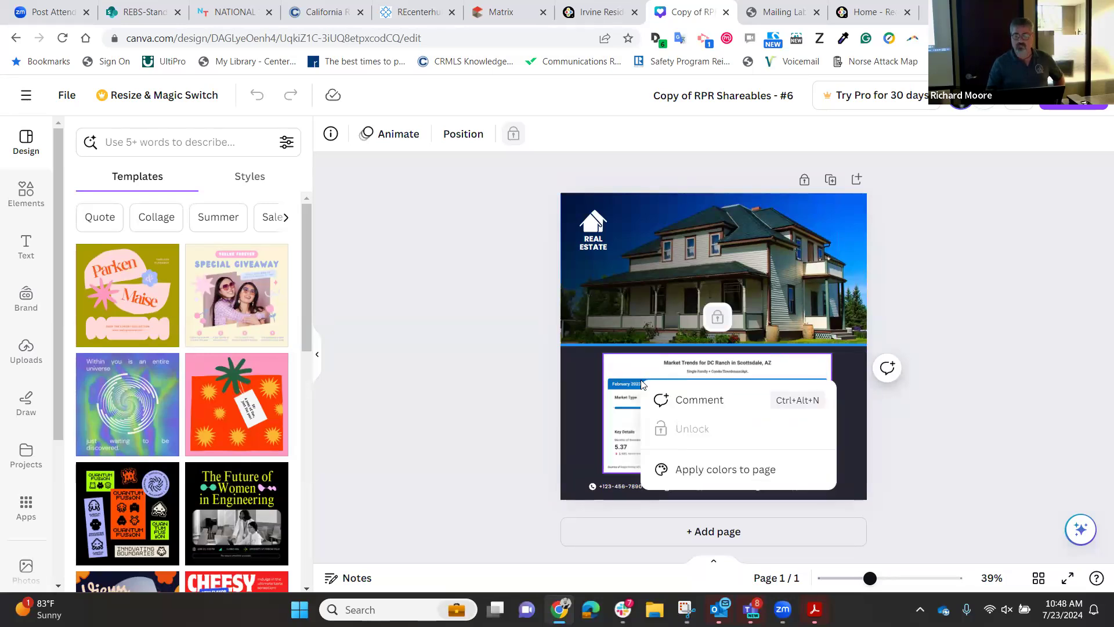
click(582, 367)
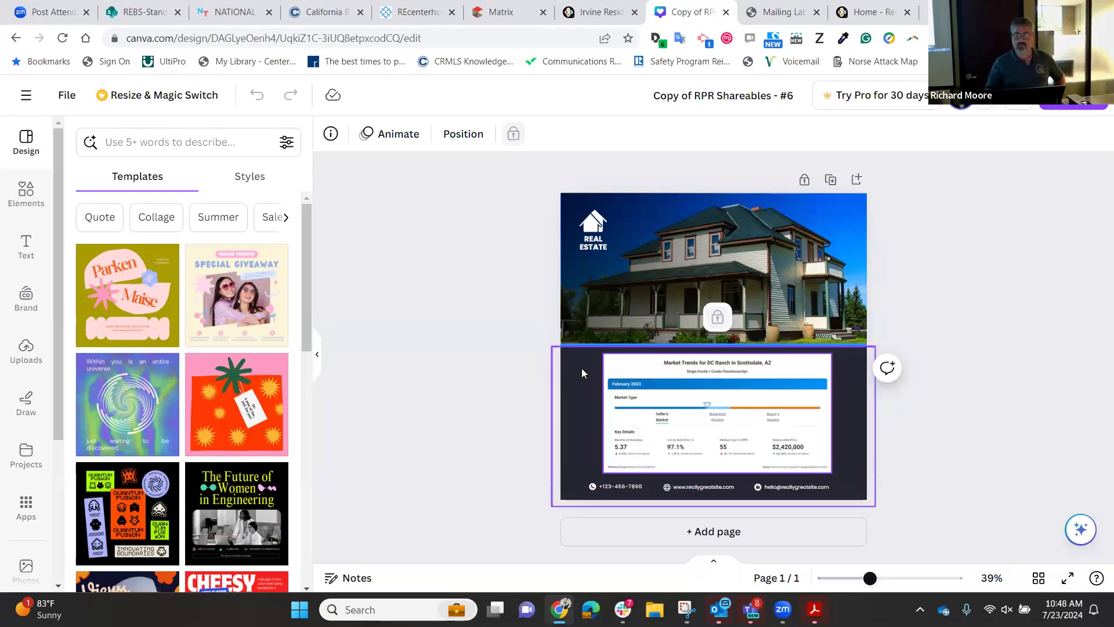
right_click(581, 368)
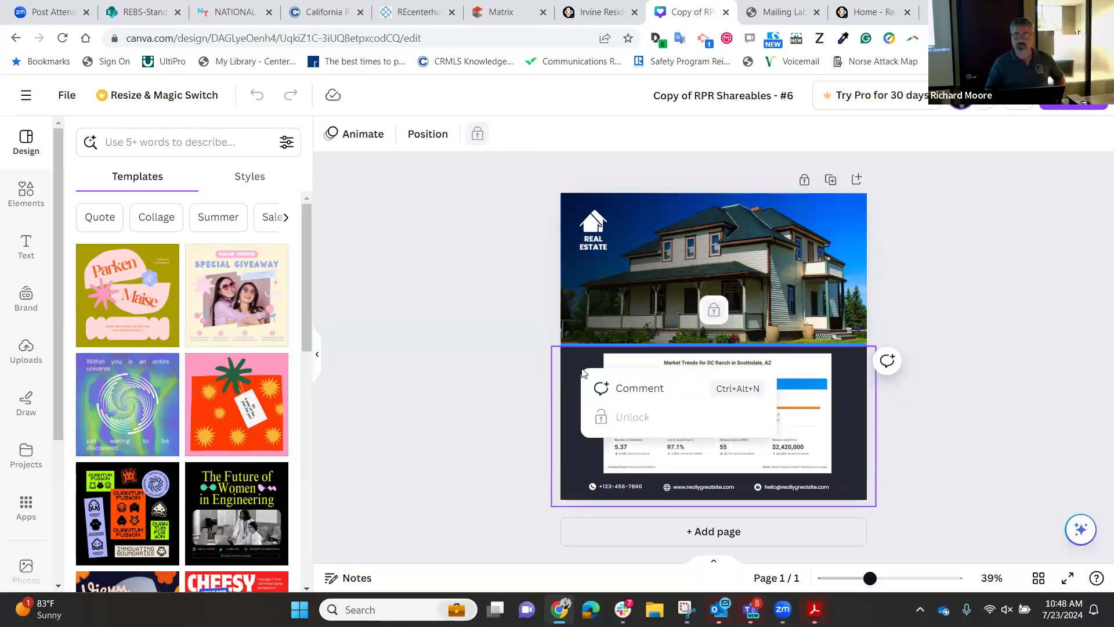
click(578, 449)
right_click(577, 452)
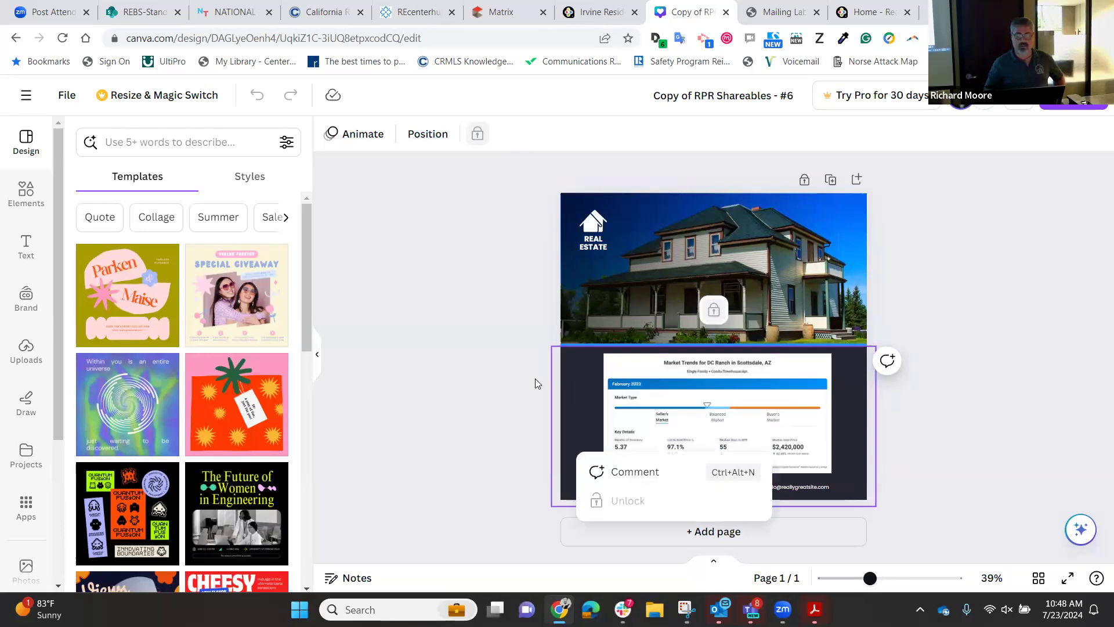
key(Escape)
click(22, 348)
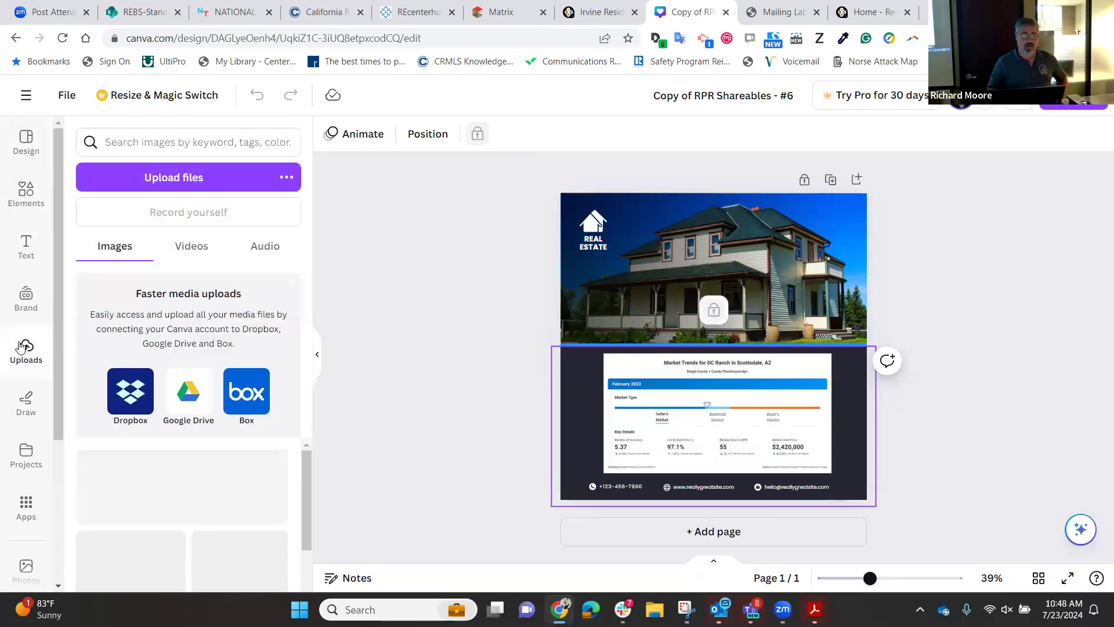
drag(156, 493, 688, 425)
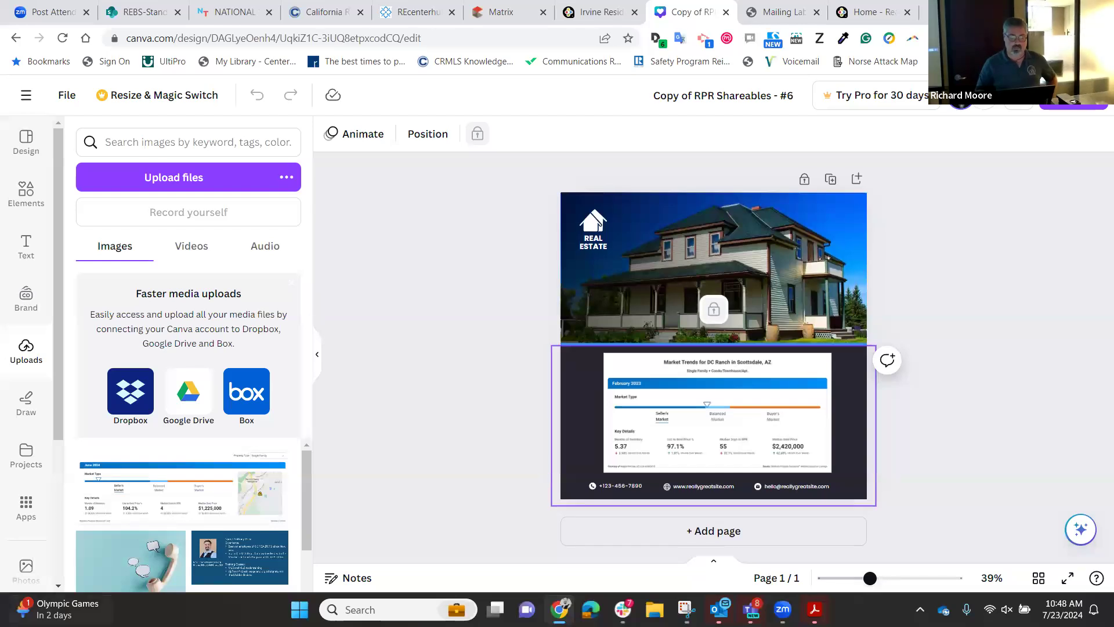
click(24, 139)
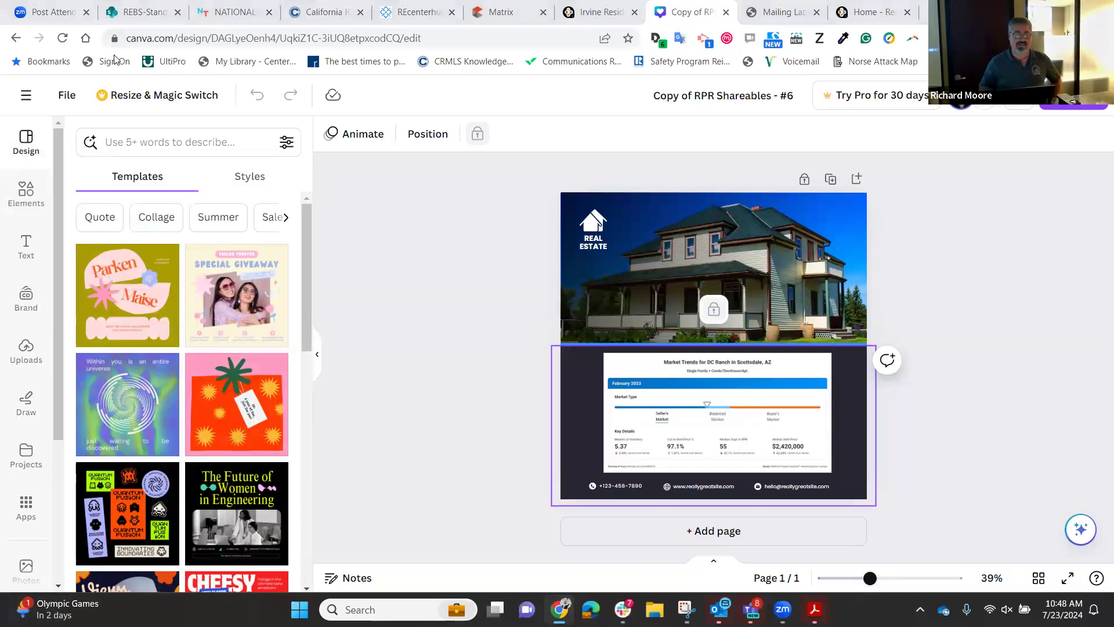
Go to Canva Home and open the 'Copy of RPR Shareables - #2' design.
click(26, 95)
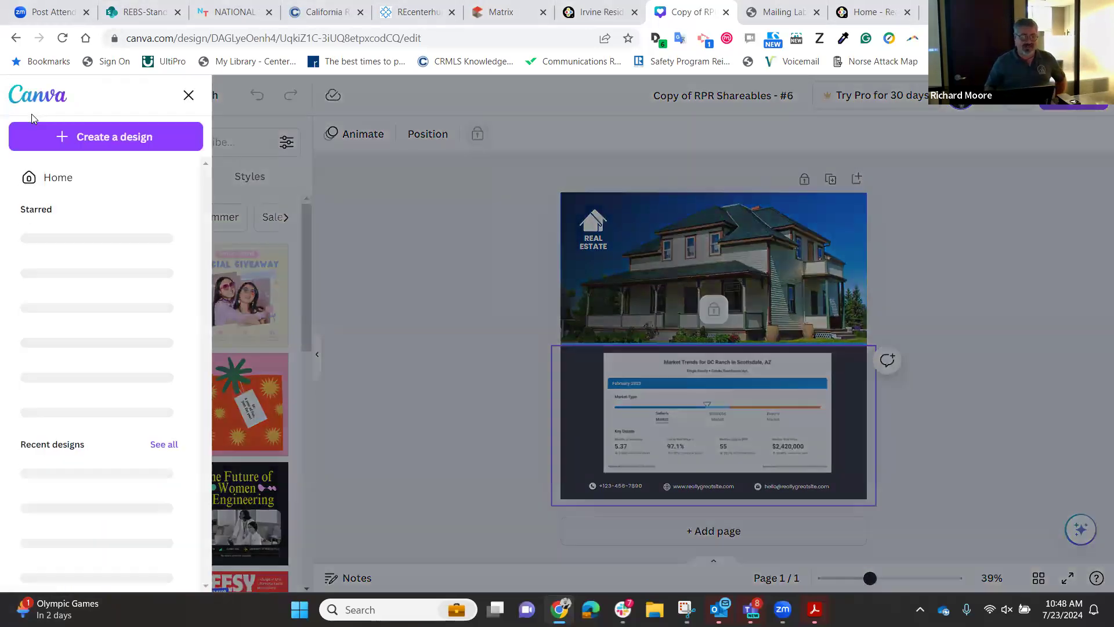
click(37, 98)
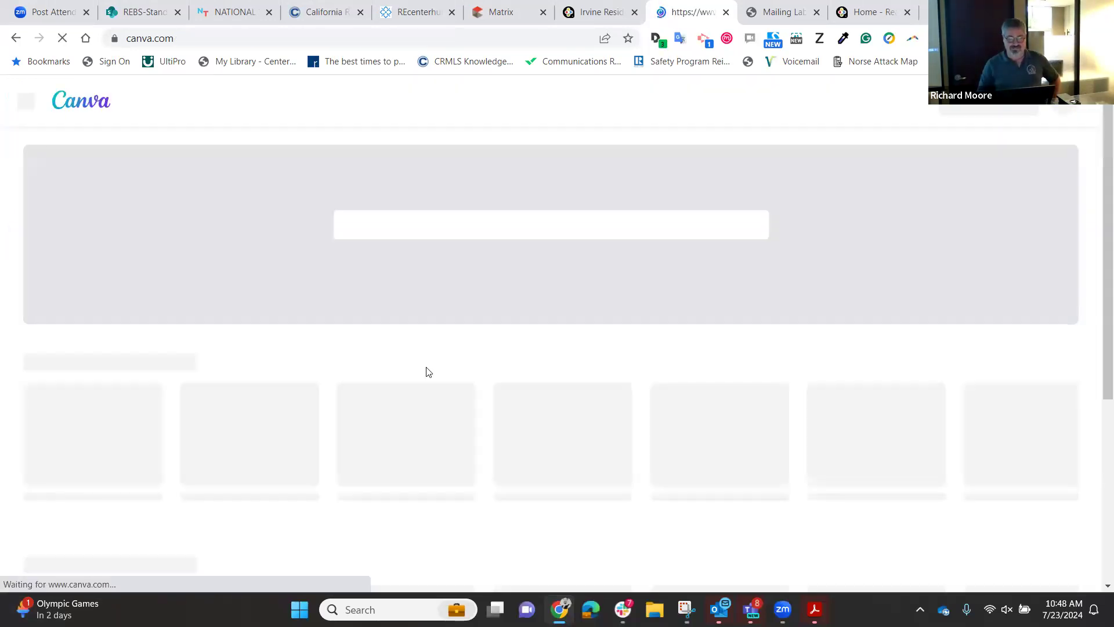
scroll(281, 445, down, 5)
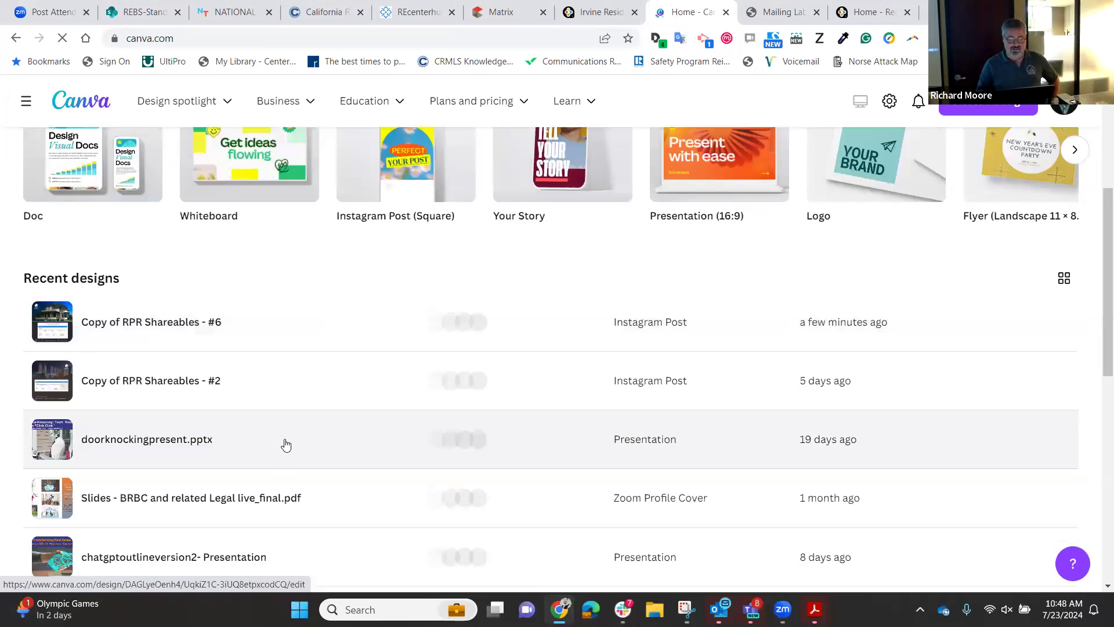
click(110, 367)
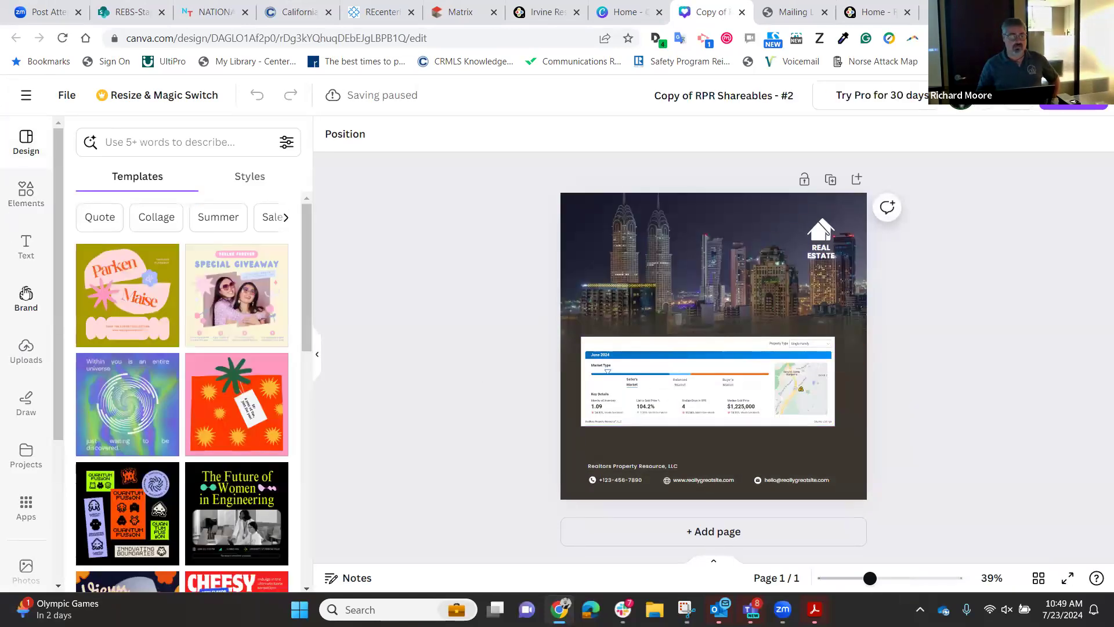
Drag the uploaded market-trends image from Uploads onto the skyline canvas twice.
click(25, 348)
drag(176, 495, 652, 372)
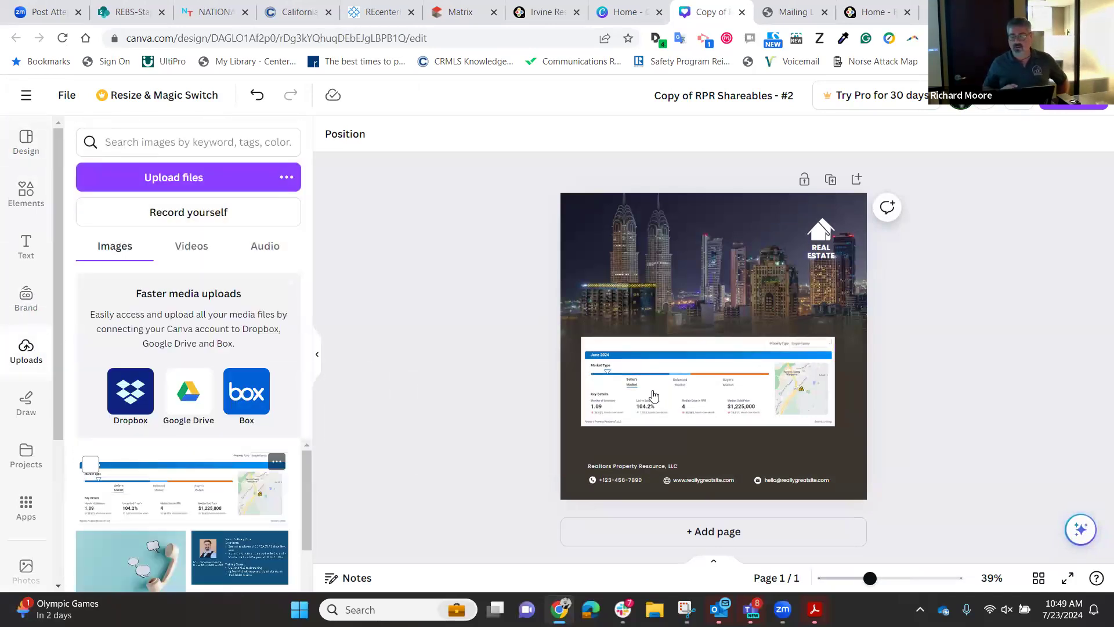
drag(264, 479, 705, 294)
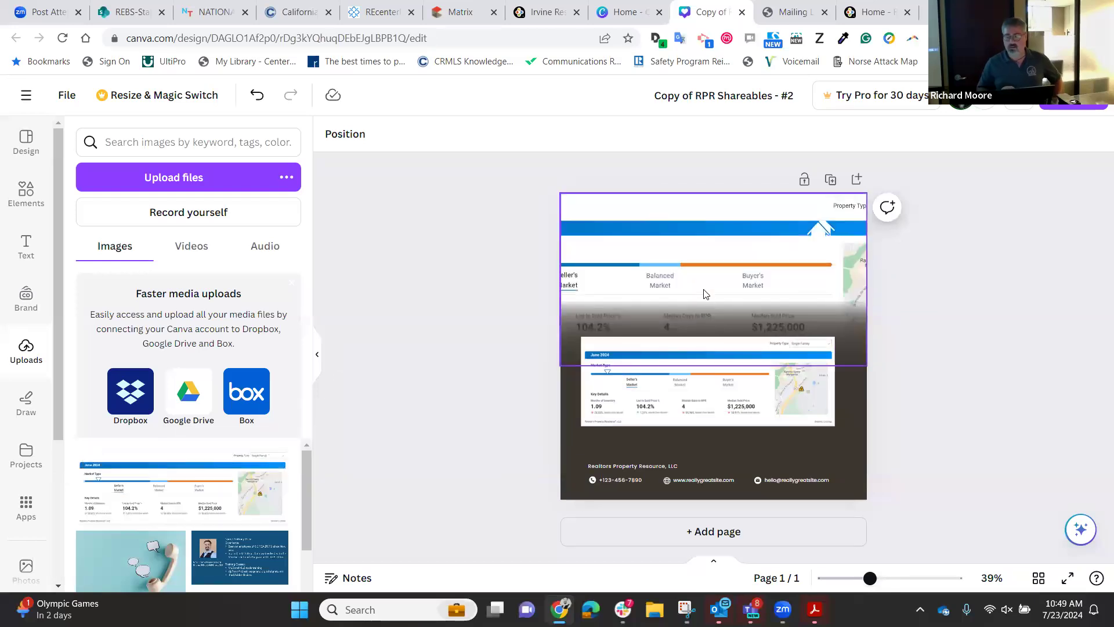
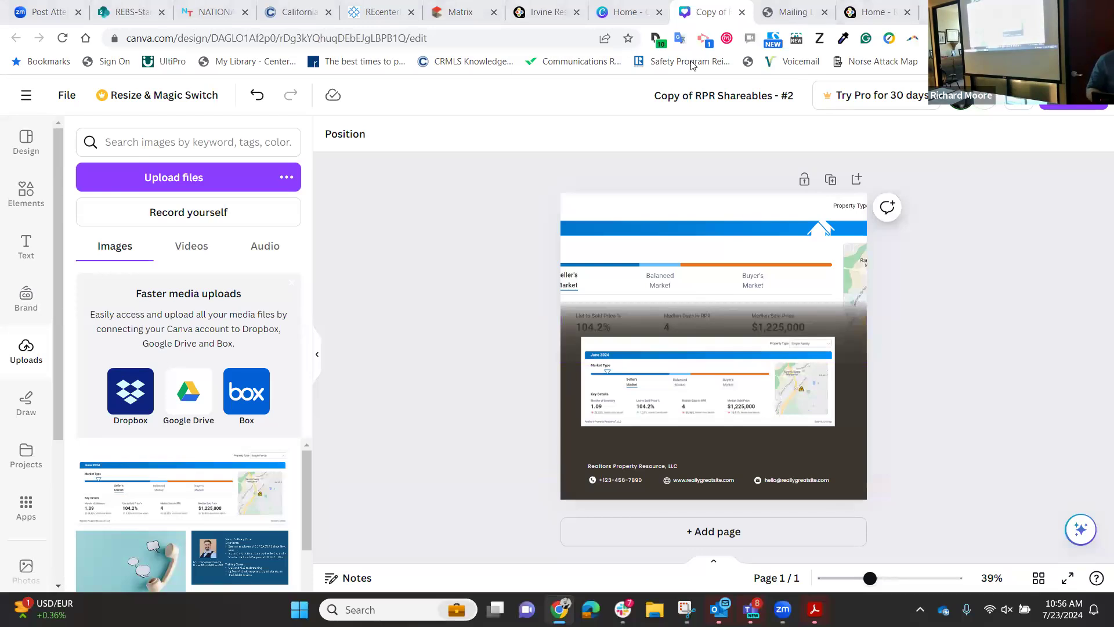
Bring up the Chrome tab context menu while the RPR Shareables design stays open.
right_click(927, 13)
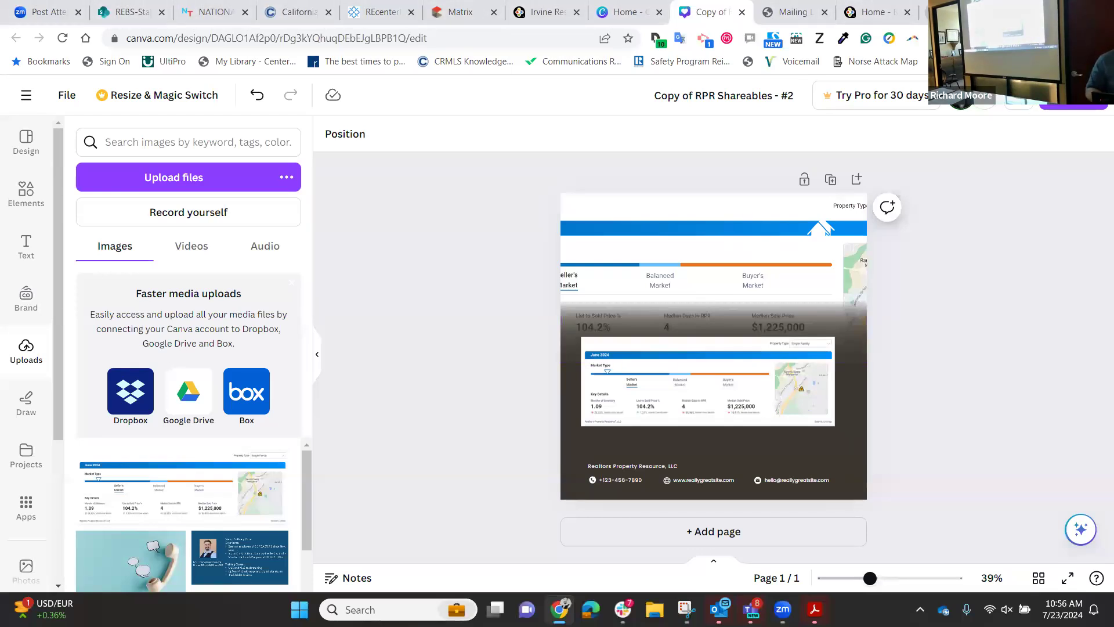
Open a new browser tab and go to the ocrealtors.org homepage.
click(975, 105)
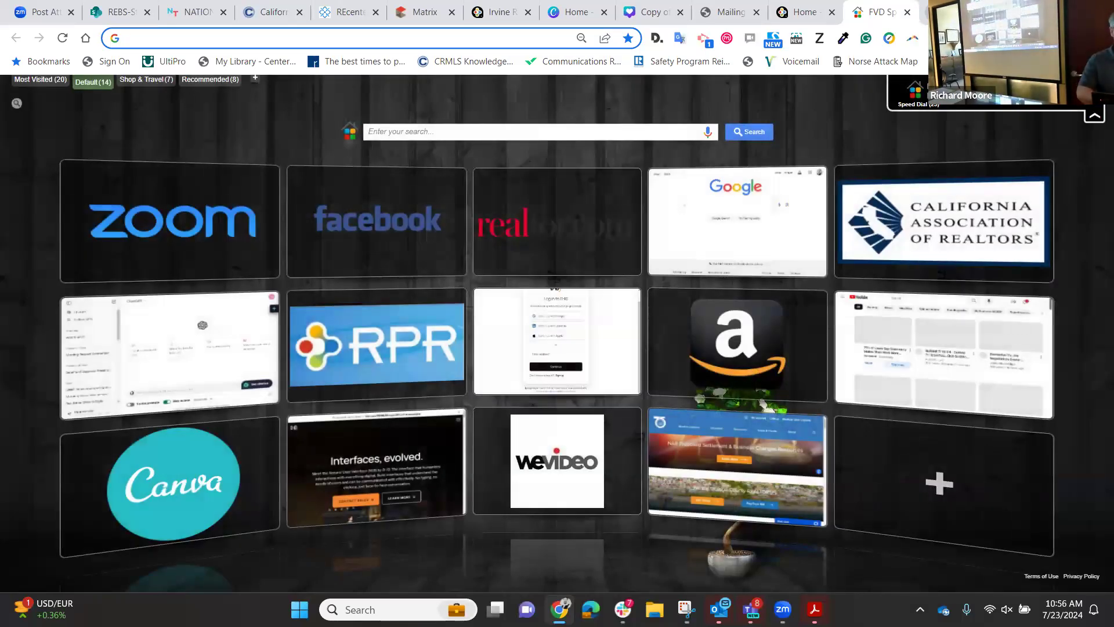
text(ocrealtor)
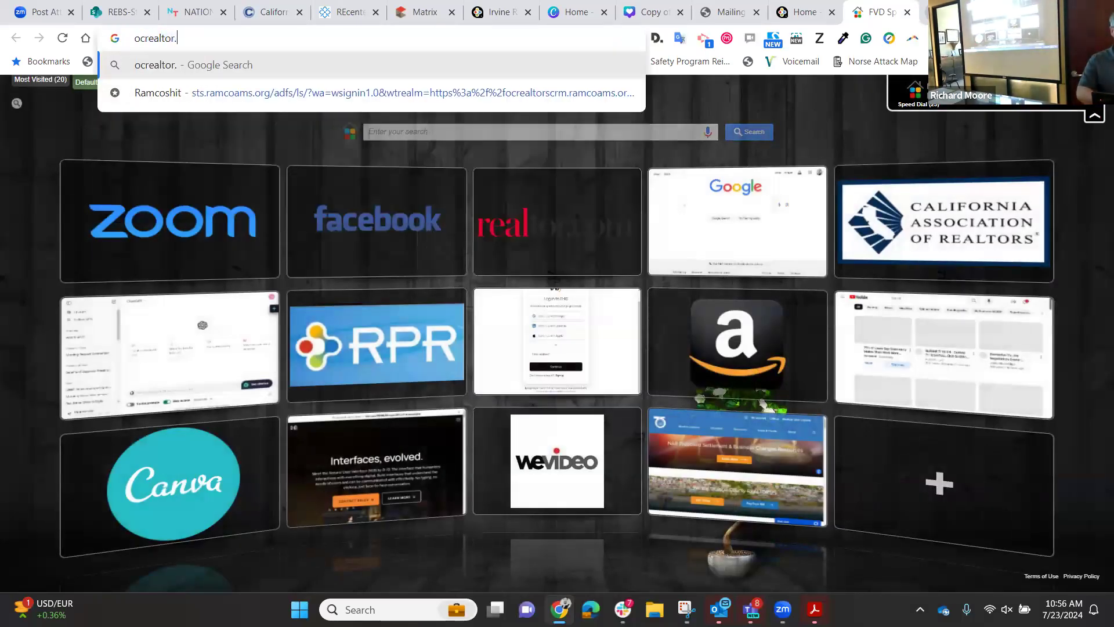
text(s)
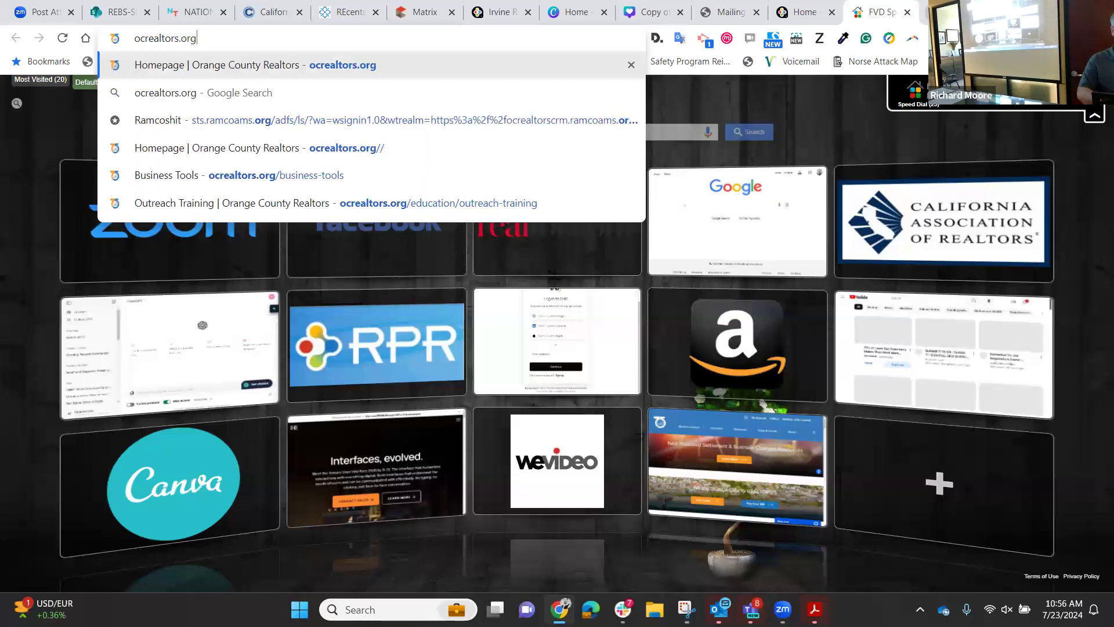
key(Return)
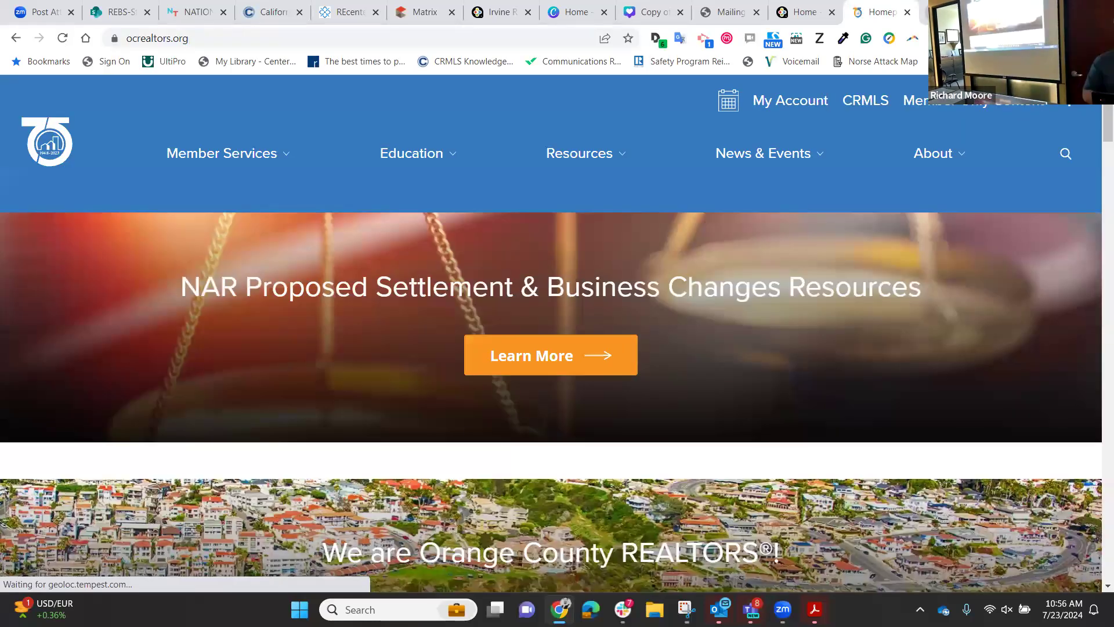
Navigate Resources > Business Tools > OC FastStats to reach its LOGIN HERE sign-in page.
mouse_move(737, 135)
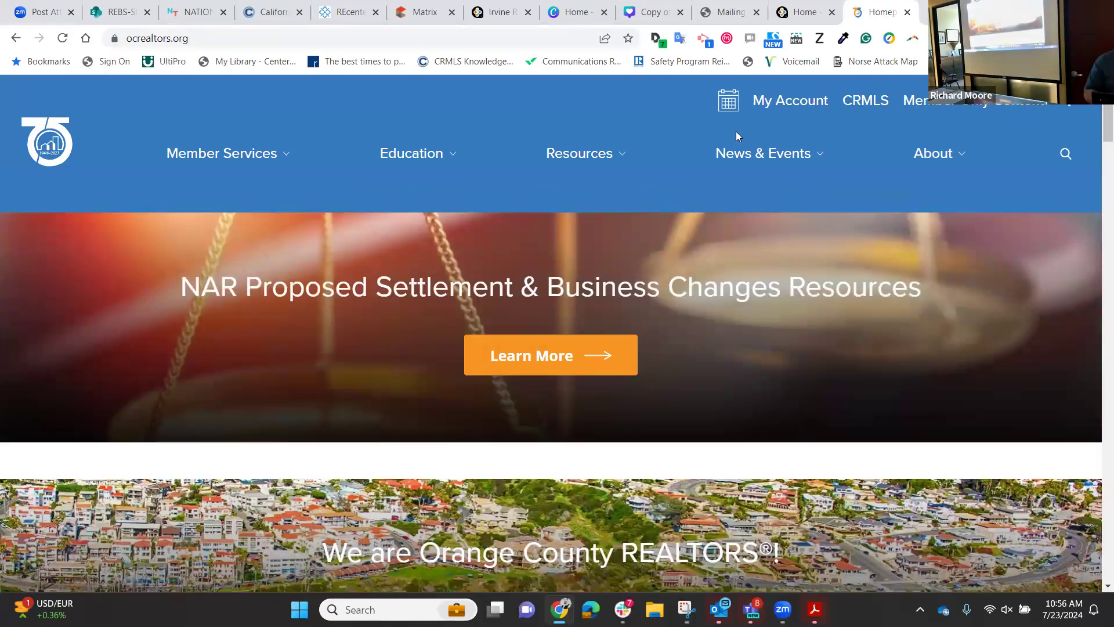
mouse_move(567, 159)
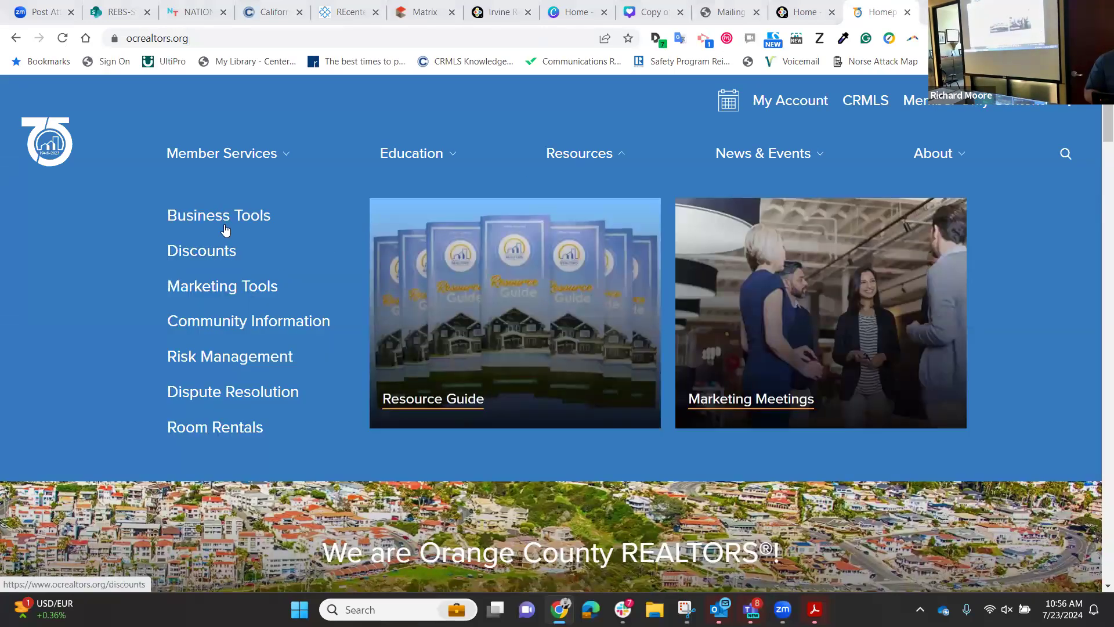
click(239, 221)
scroll(493, 421, down, 5)
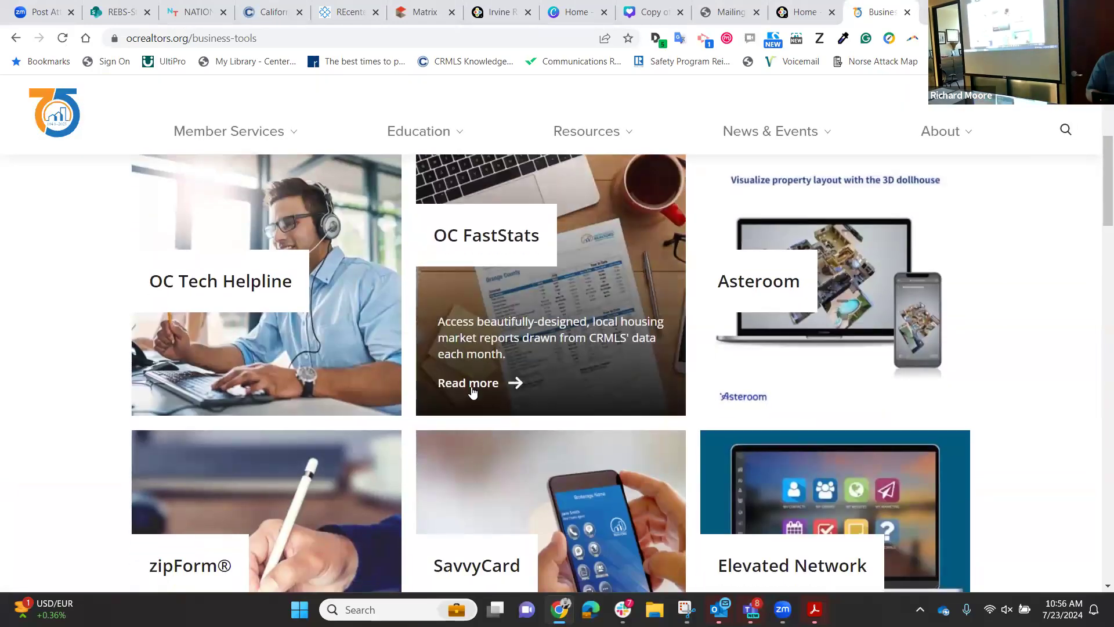
click(472, 388)
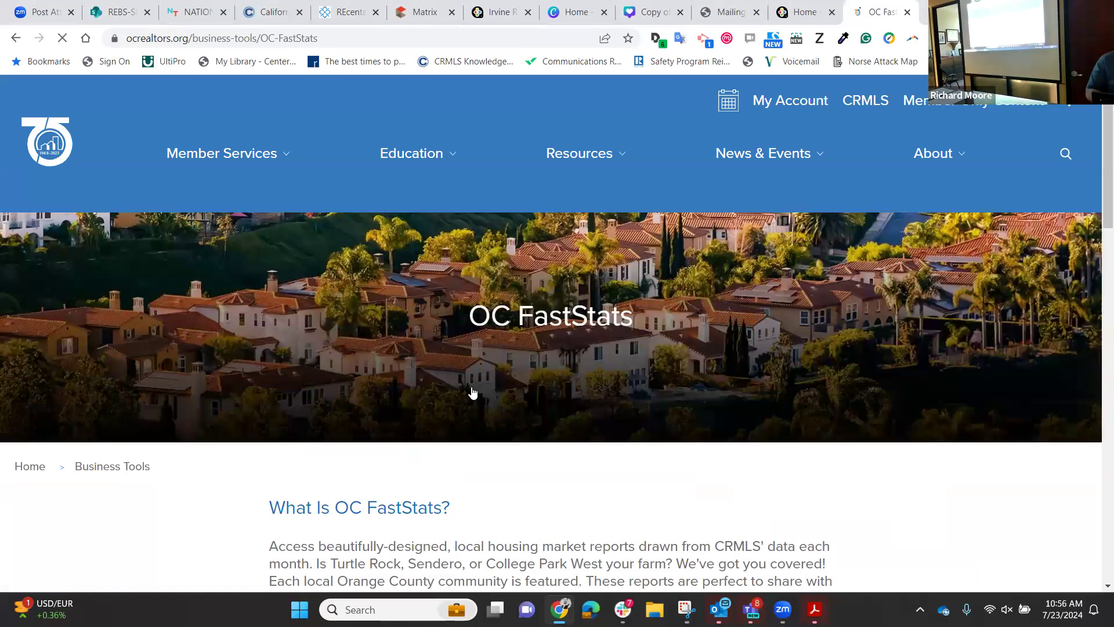
scroll(473, 391, down, 5)
click(401, 363)
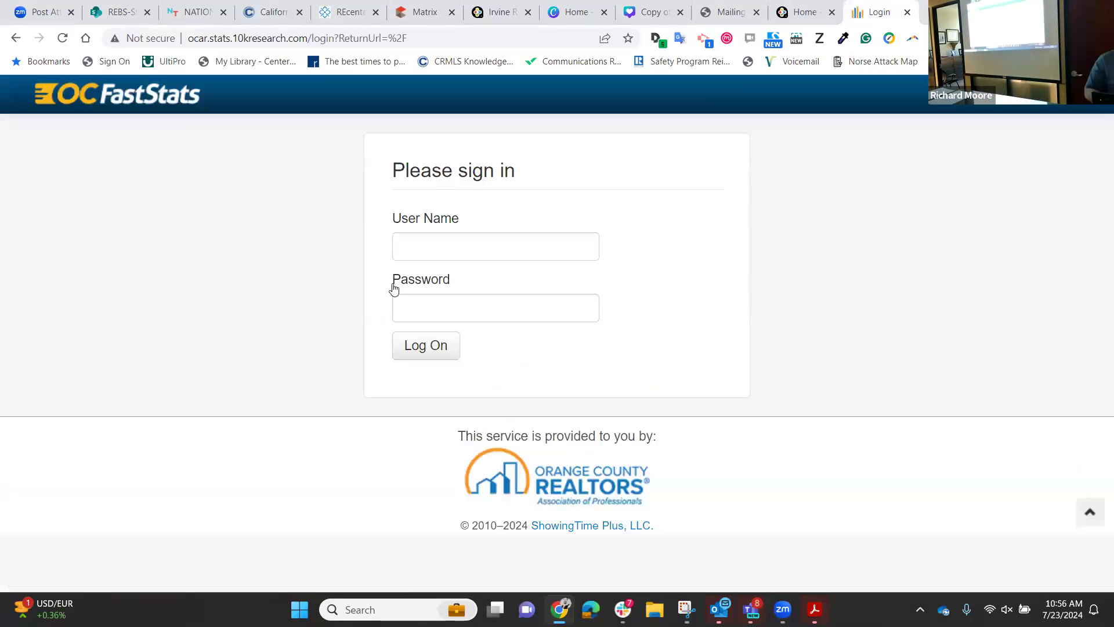
Sign in to OC FastStats with the user name and PIN.
click(408, 245)
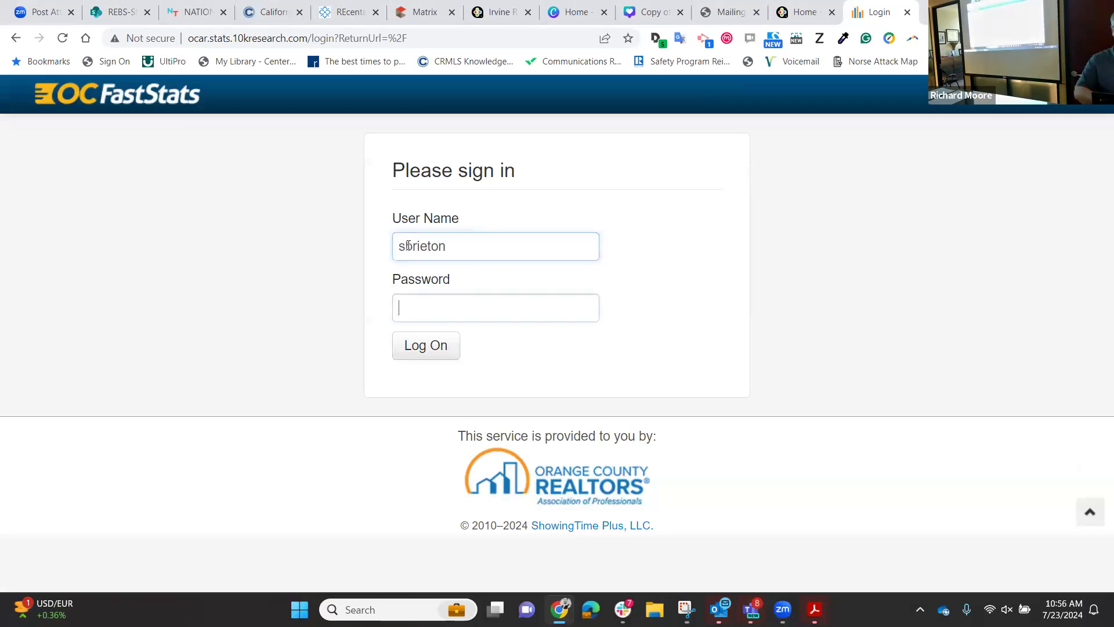
key(Tab)
text(****)
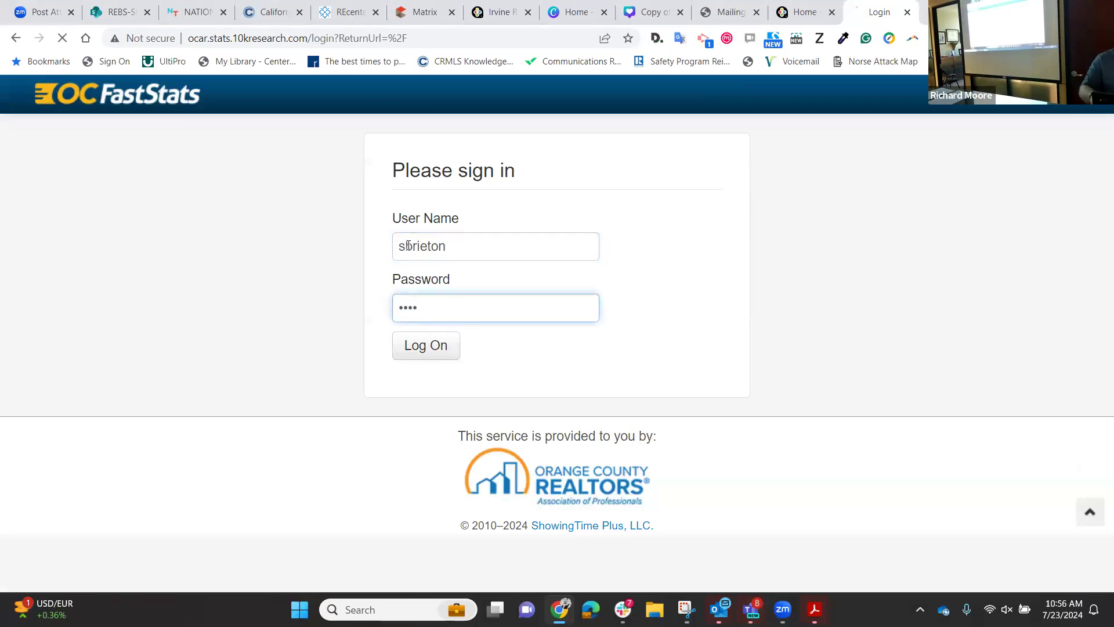
key(Return)
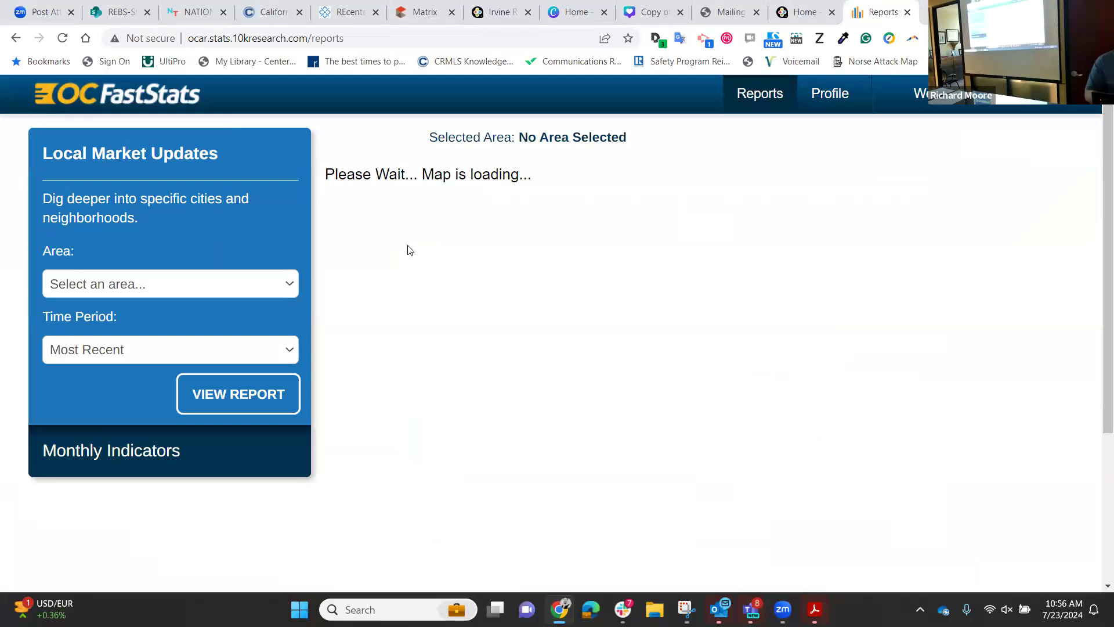
Drill into the Irvine neighborhood map and open the Woodbridge market report.
scroll(466, 281, down, 2)
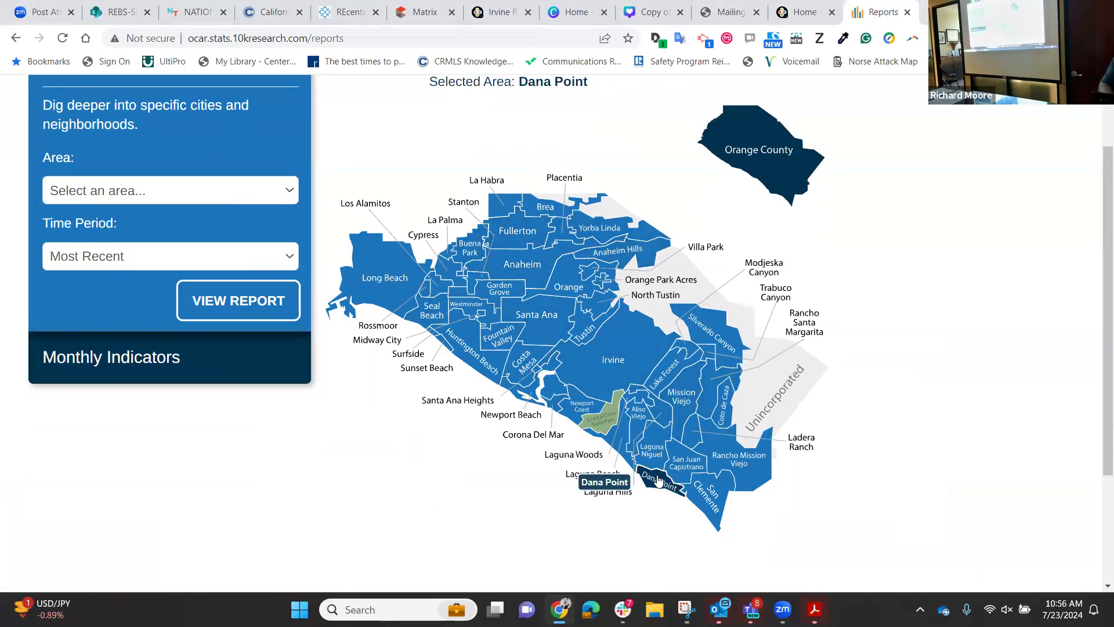
click(626, 377)
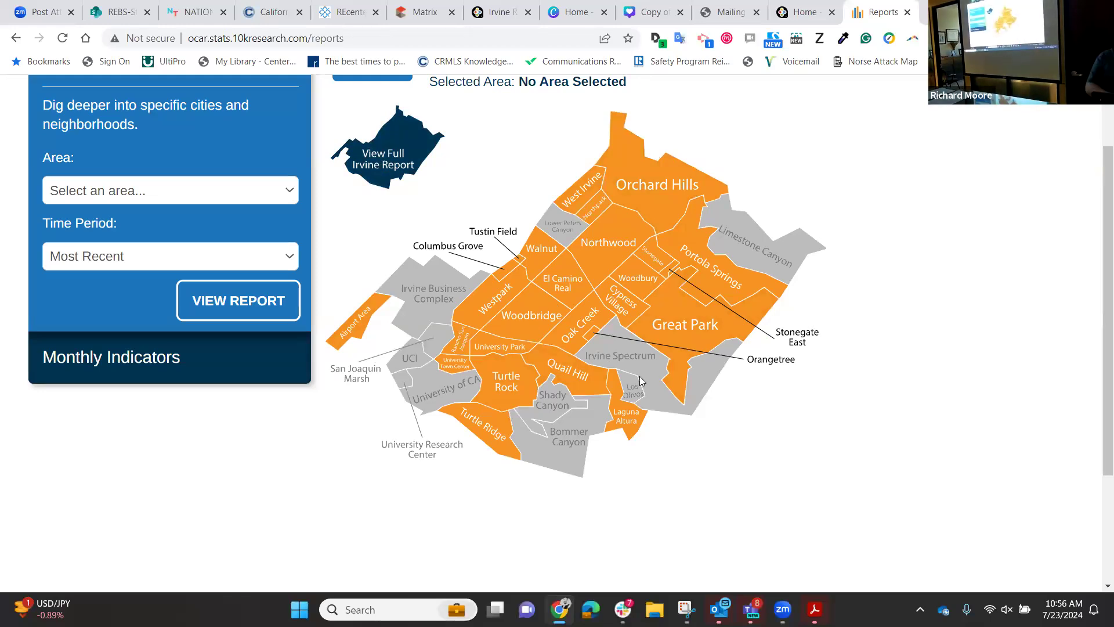
click(540, 308)
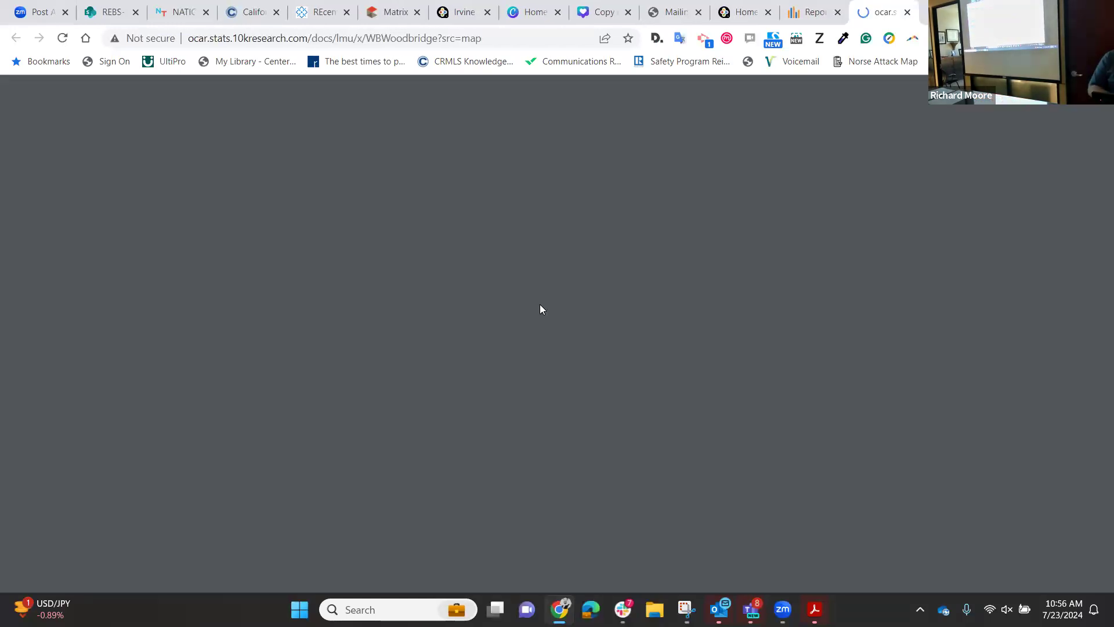
scroll(540, 308, down, 1)
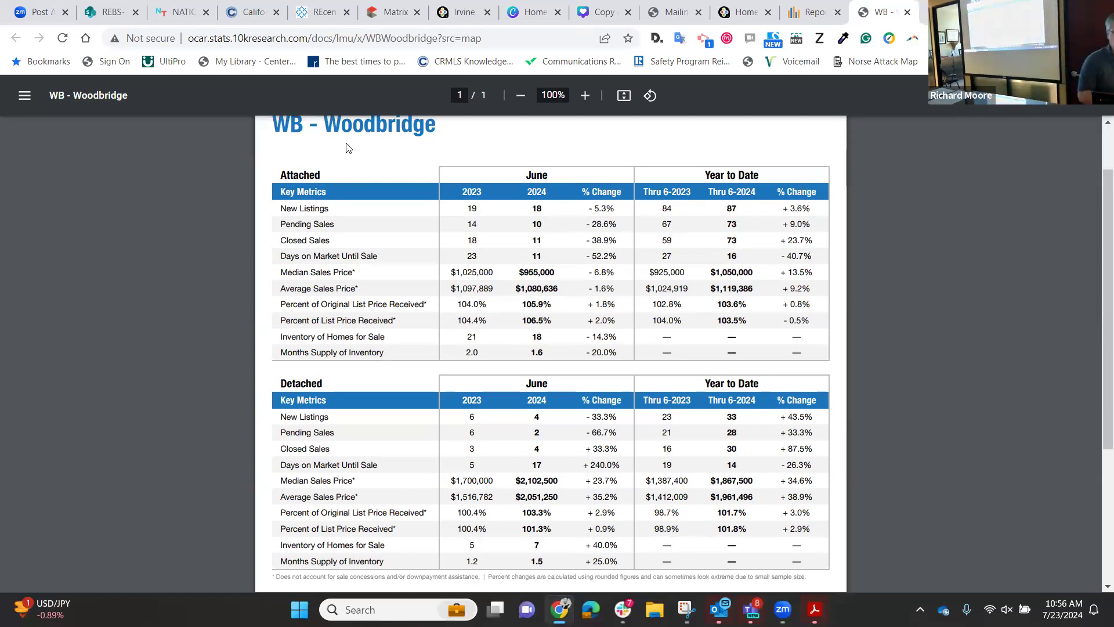
click(585, 96)
click(585, 97)
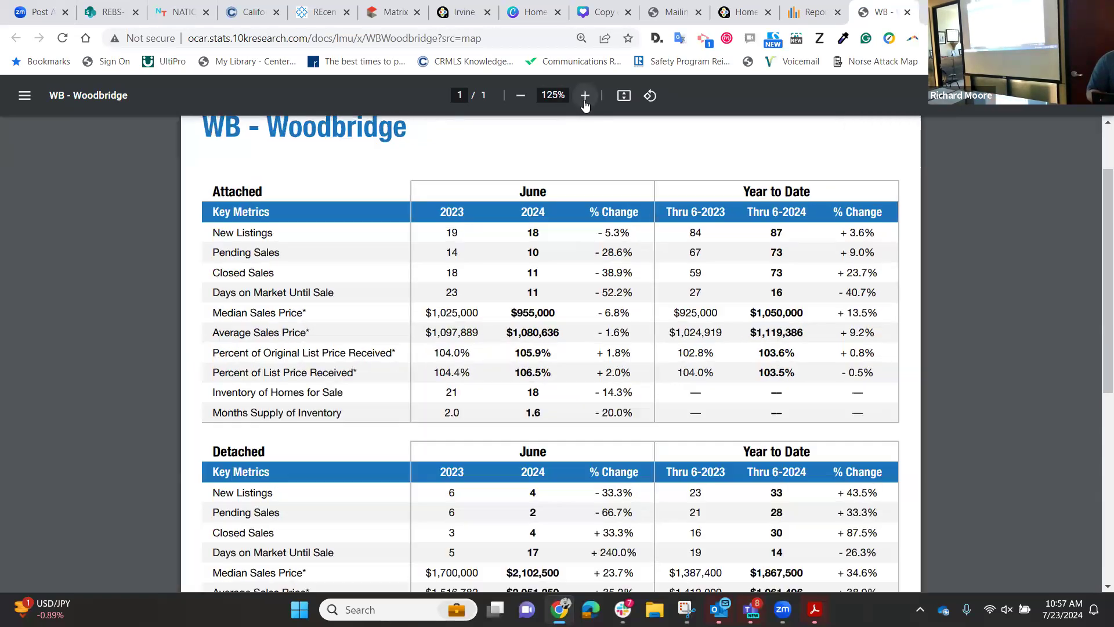
click(585, 96)
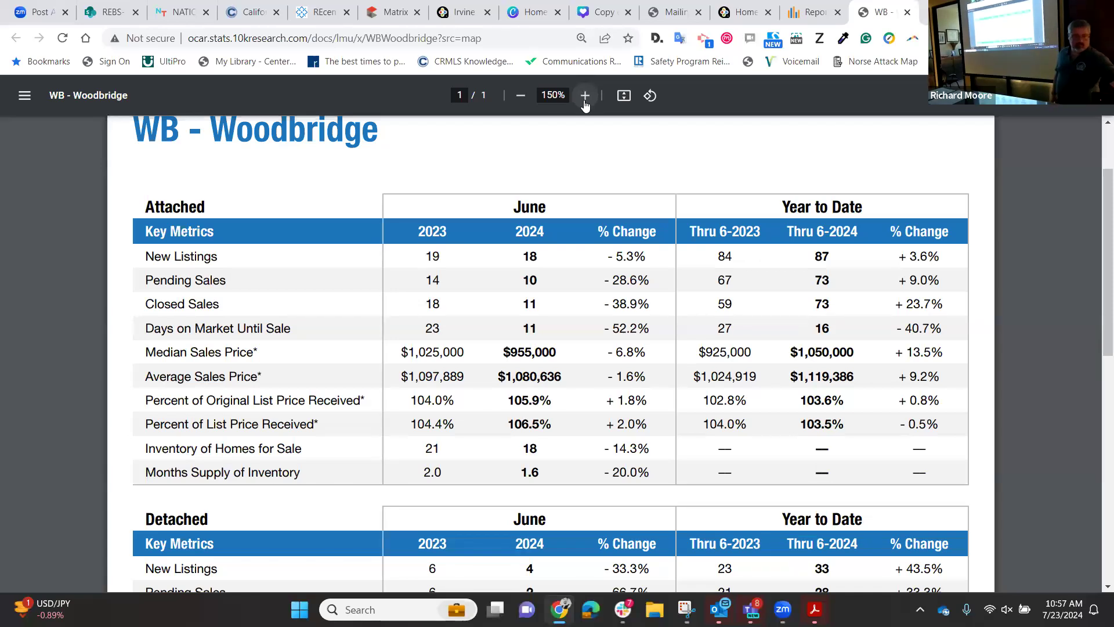
scroll(659, 310, down, 3)
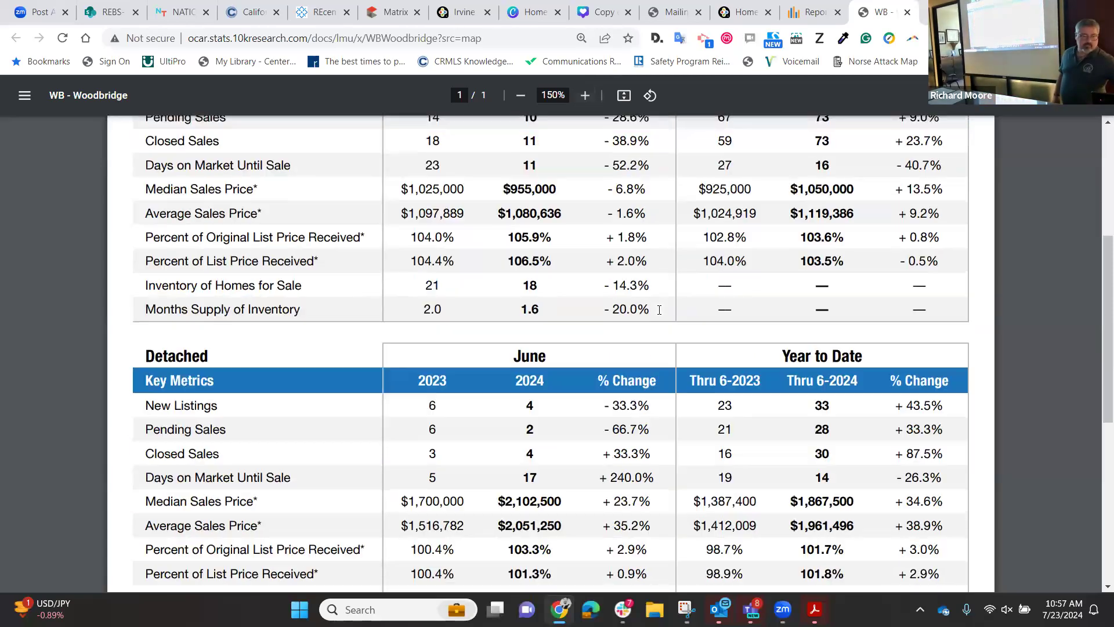
scroll(659, 310, down, 2)
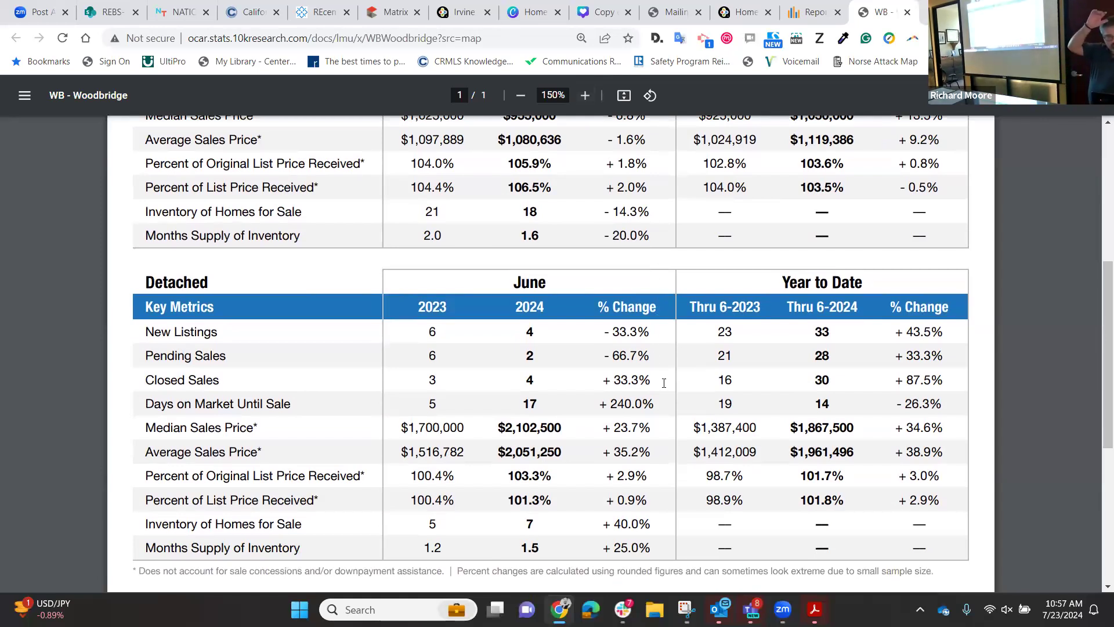
scroll(565, 360, up, 2)
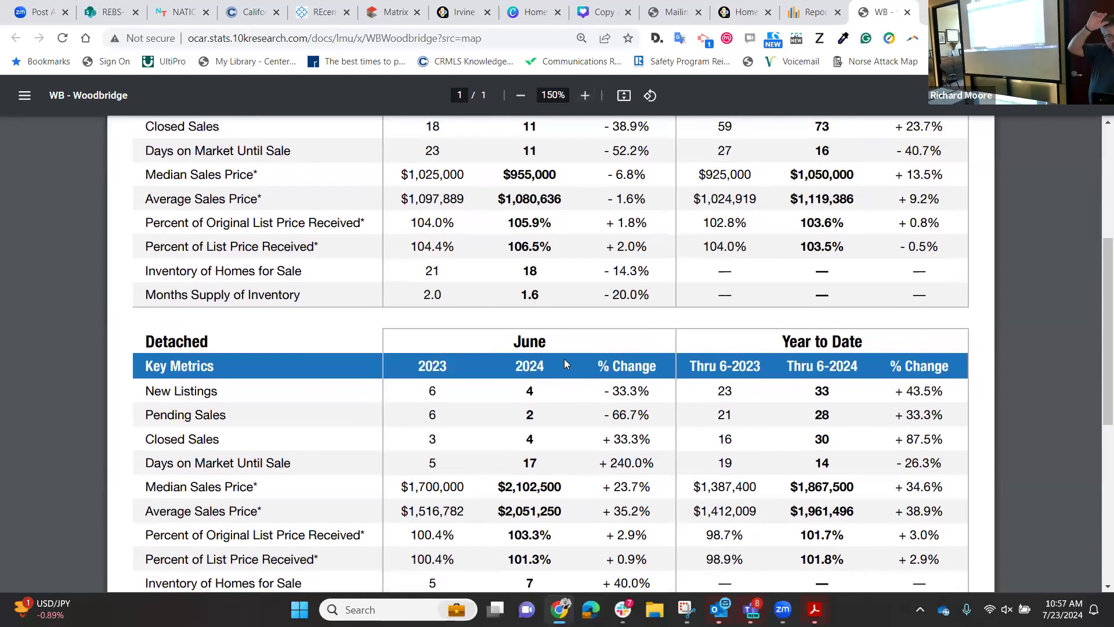
scroll(565, 359, up, 2)
scroll(564, 360, down, 2)
scroll(566, 364, down, 2)
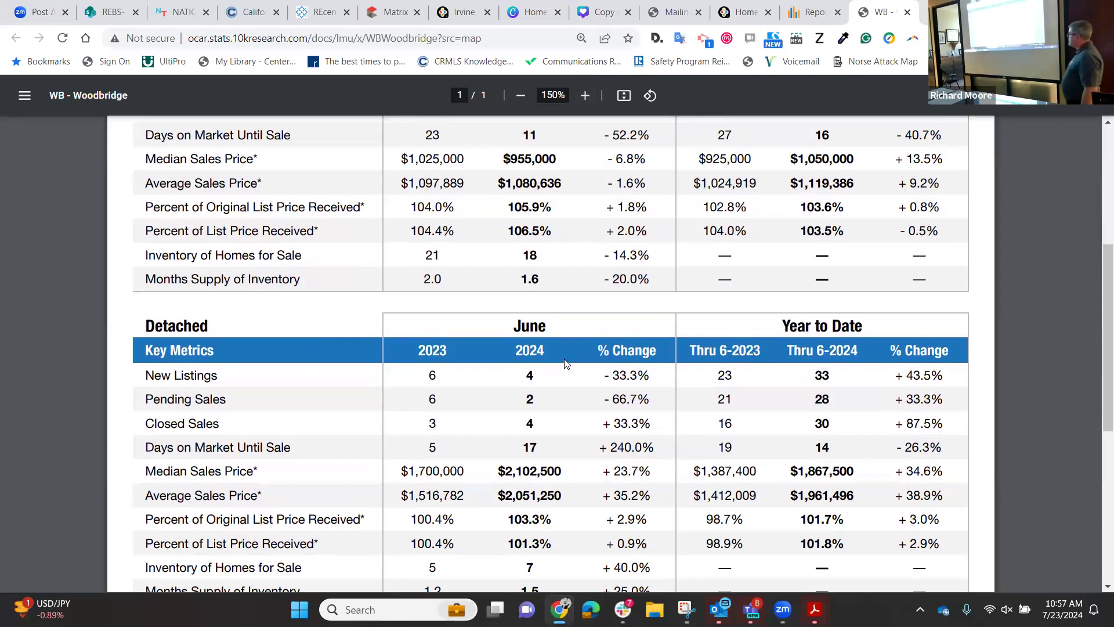
scroll(566, 363, down, 5)
right_click(566, 363)
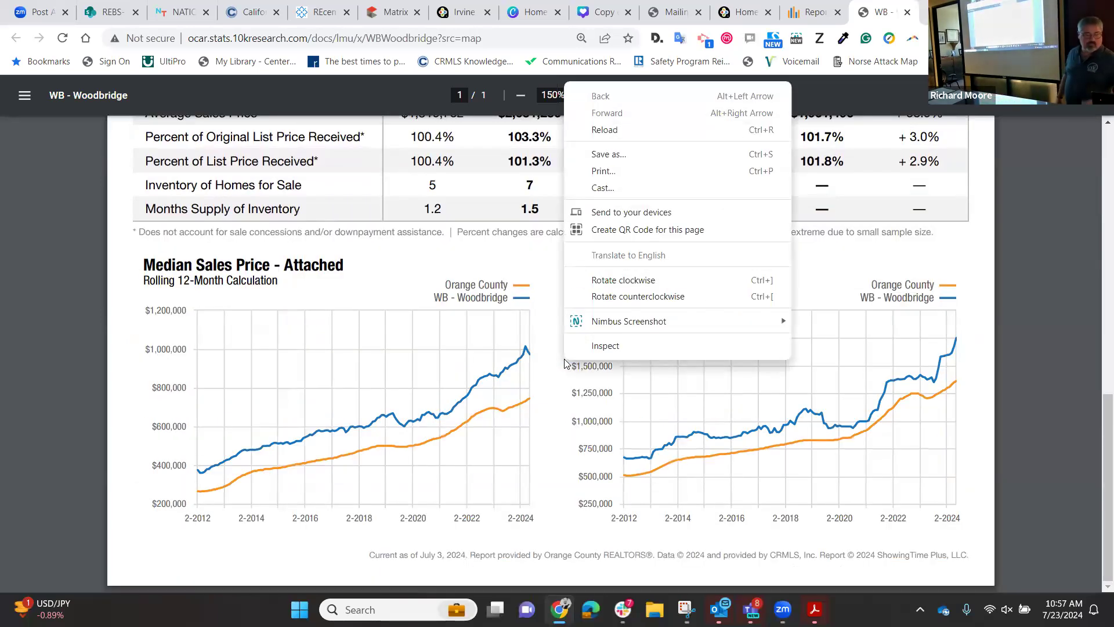
click(557, 260)
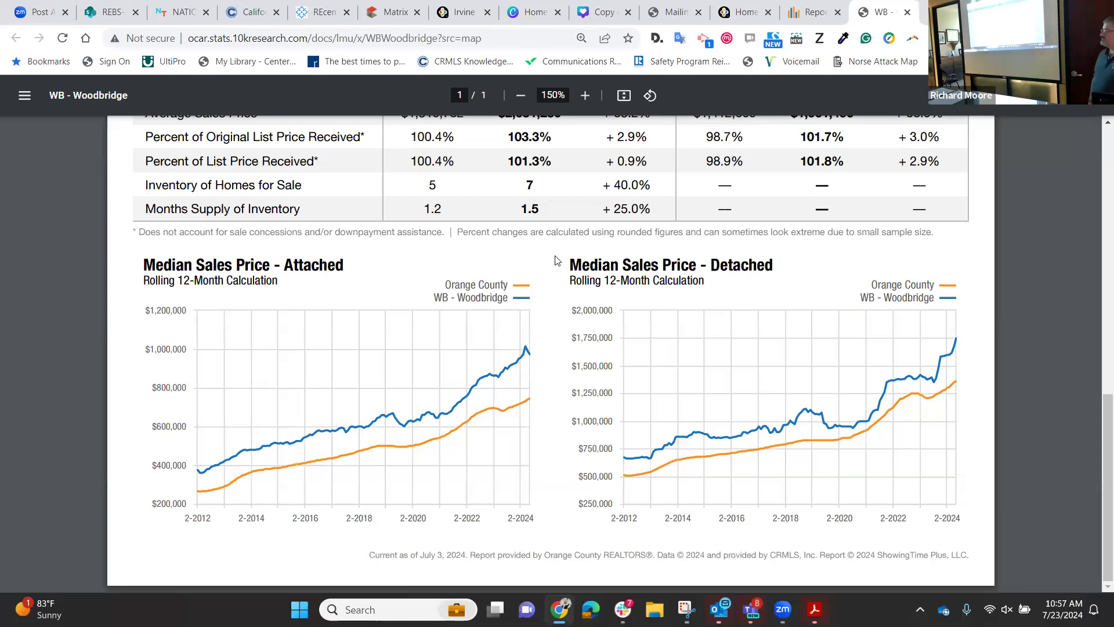
scroll(556, 260, up, 15)
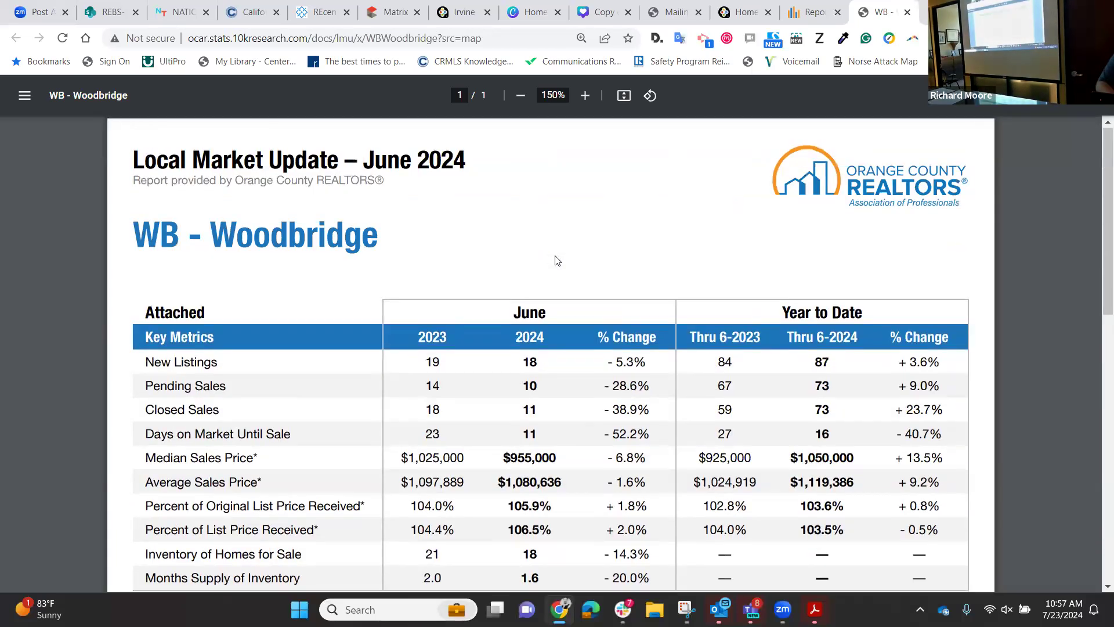
scroll(556, 260, down, 2)
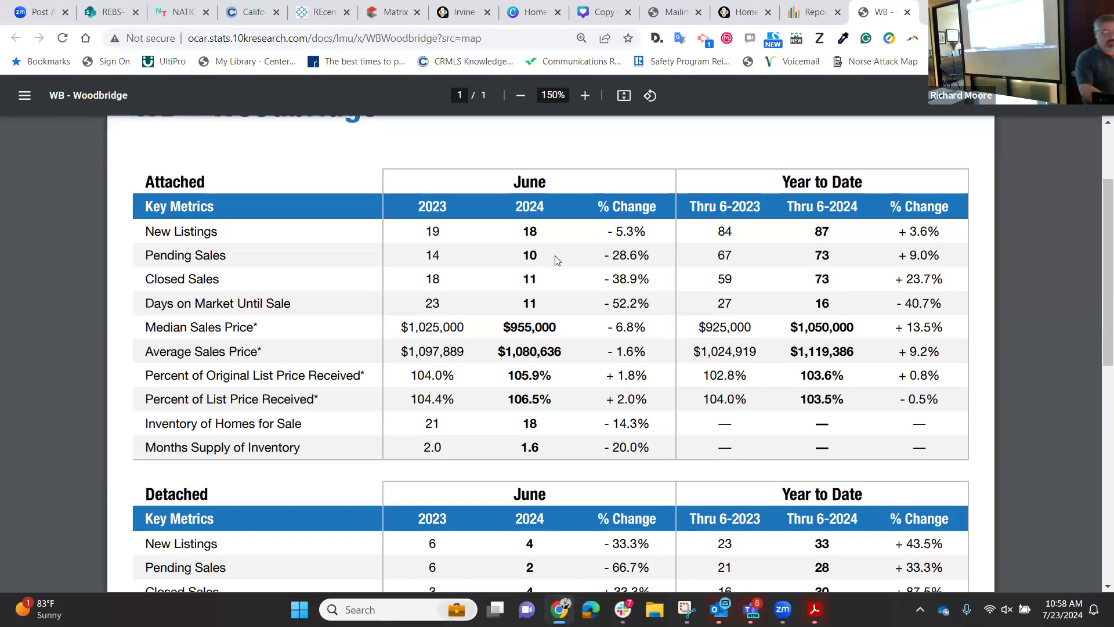
scroll(556, 260, down, 5)
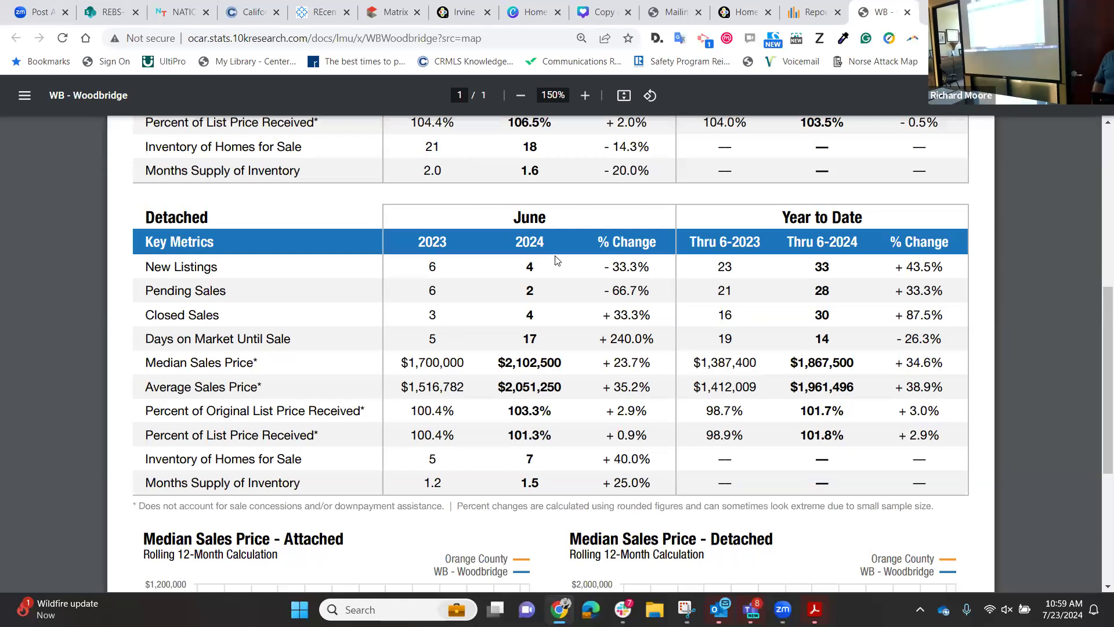
scroll(557, 260, up, 4)
scroll(557, 260, up, 3)
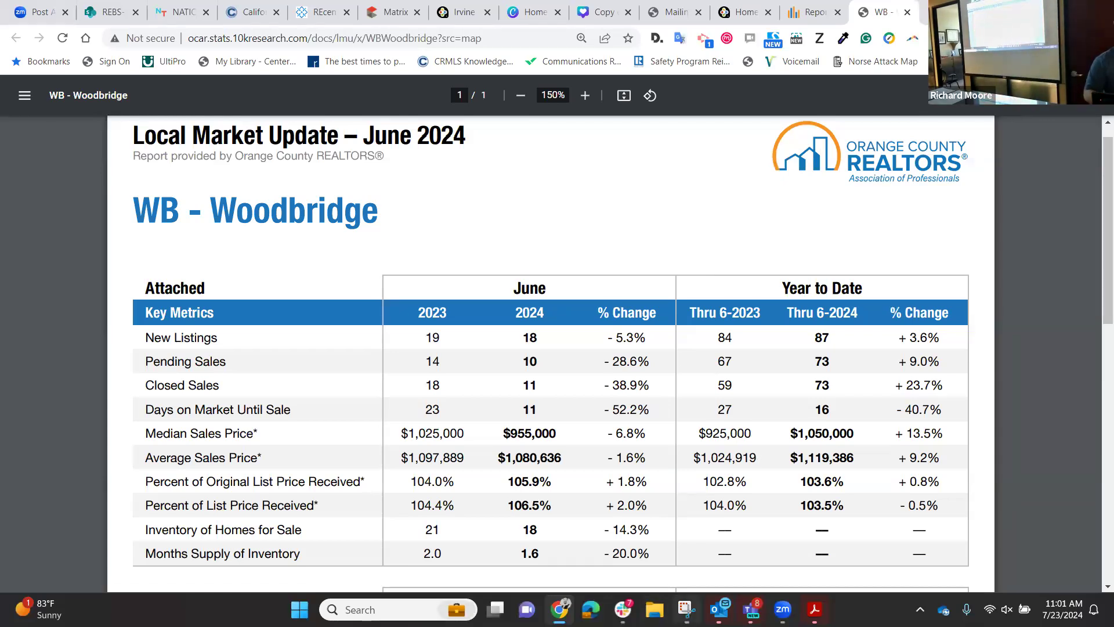
Snip the Woodbridge June 2024 report header and Attached key metrics table with Snipping Tool.
right_click(686, 609)
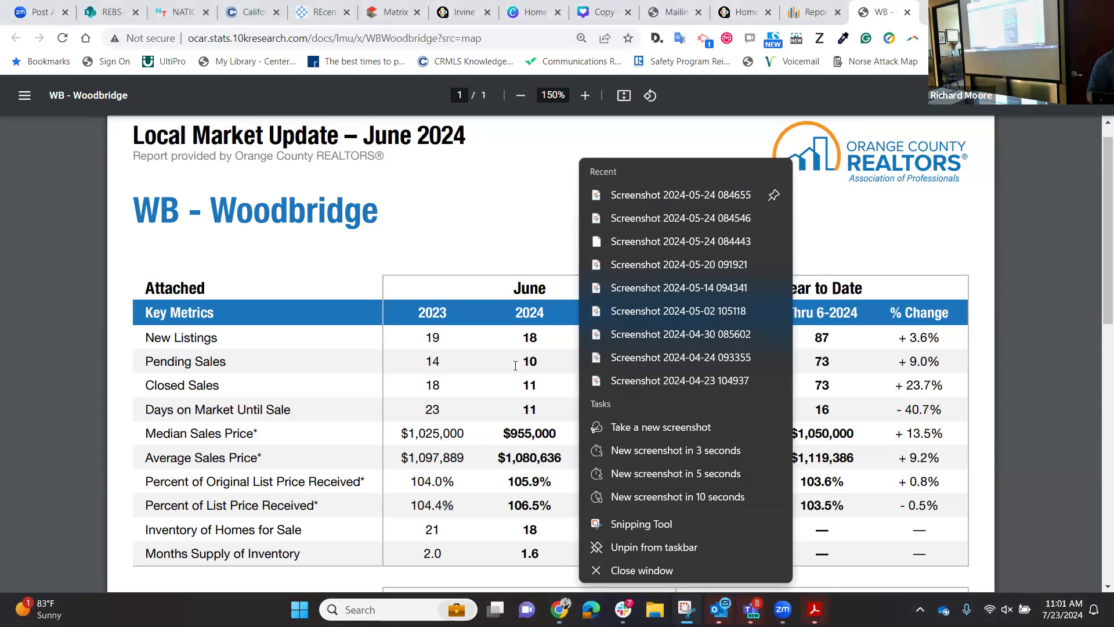
click(459, 205)
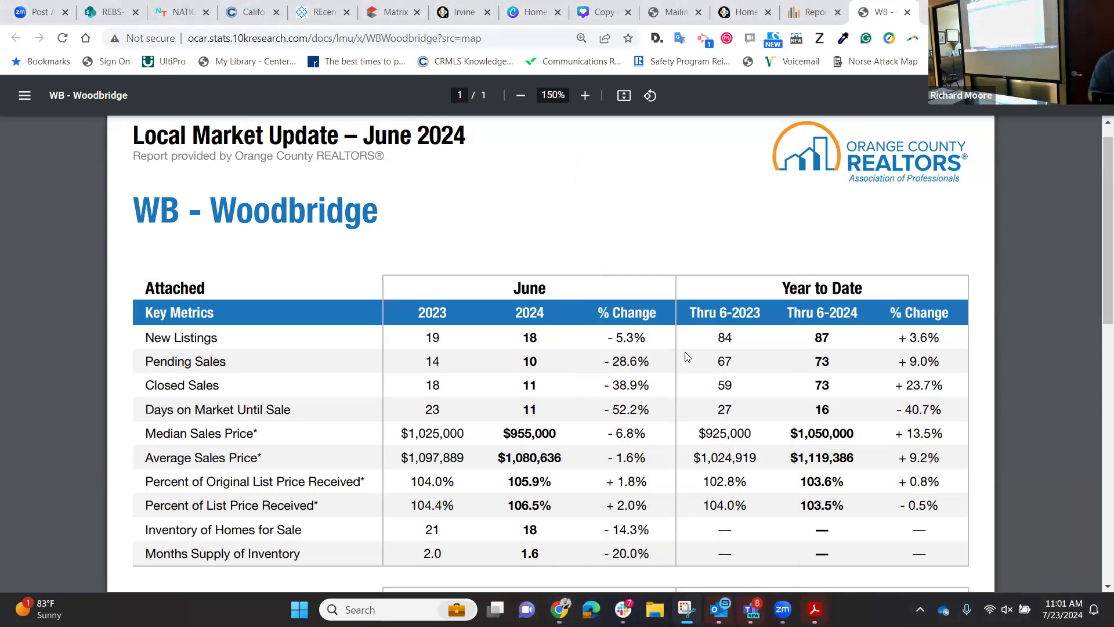
click(685, 608)
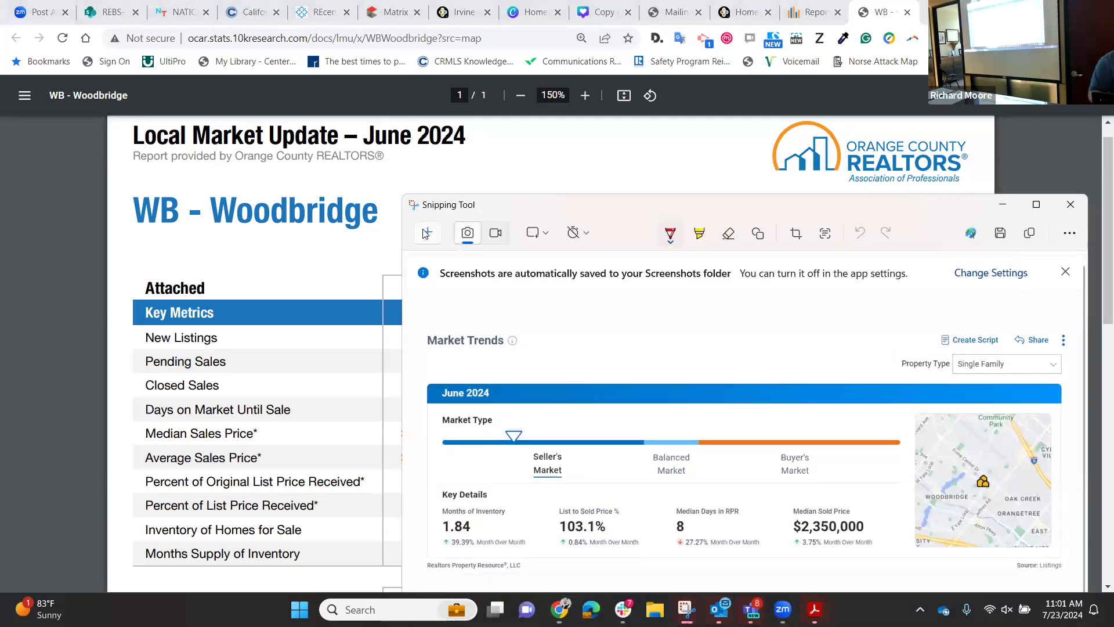
click(428, 232)
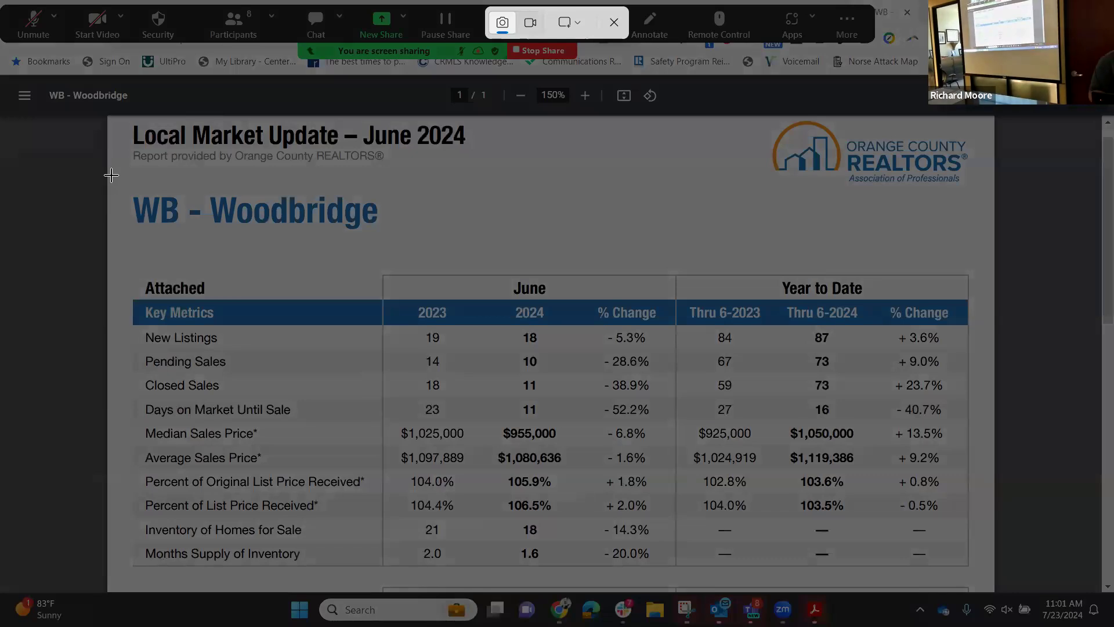
drag(112, 123, 393, 440)
drag(529, 456, 967, 576)
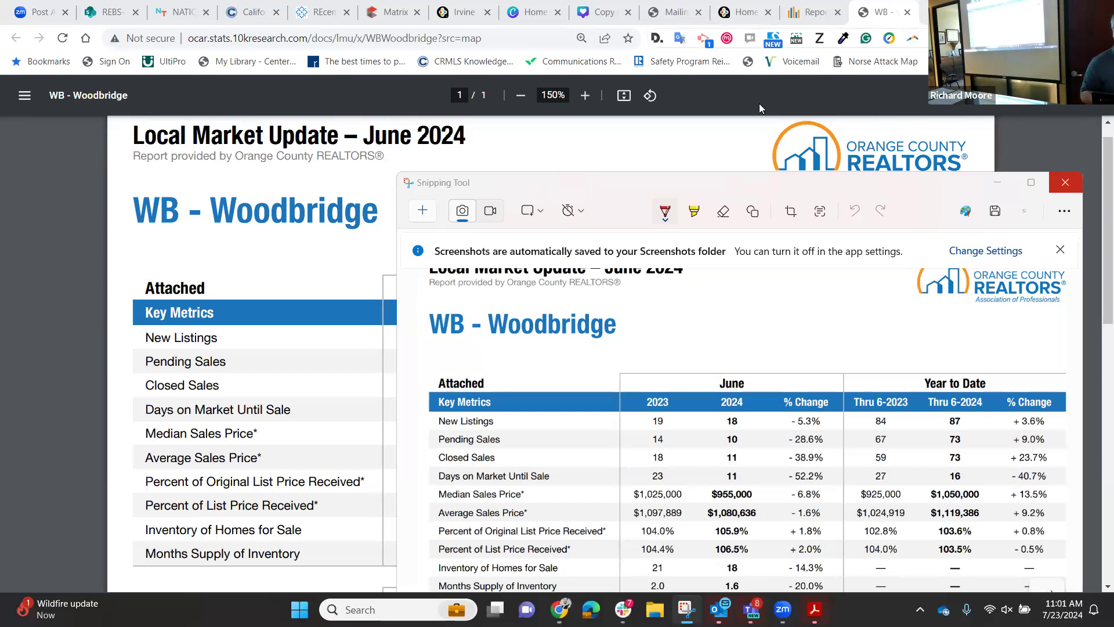
click(548, 12)
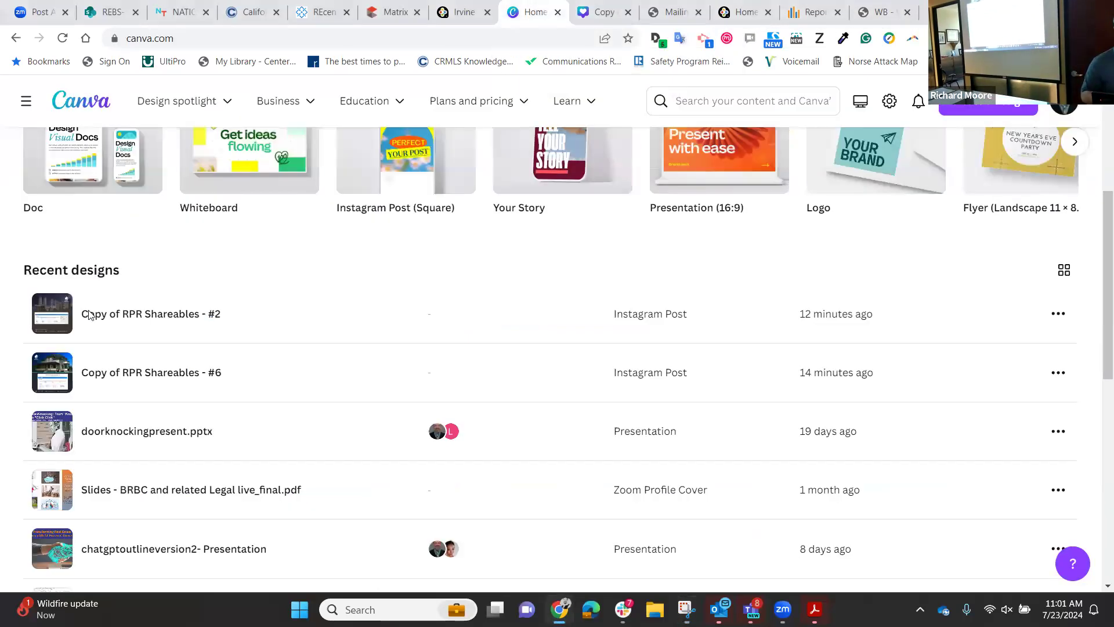
Open Canva's navigation sidebar and go to the team's Projects page.
scroll(236, 315, up, 5)
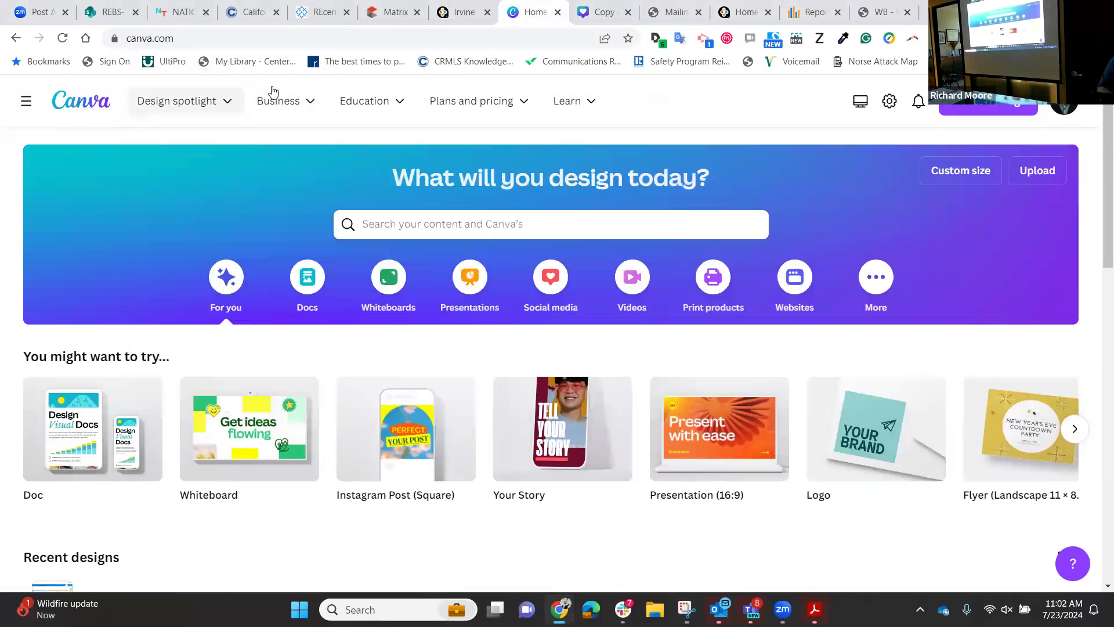
click(26, 101)
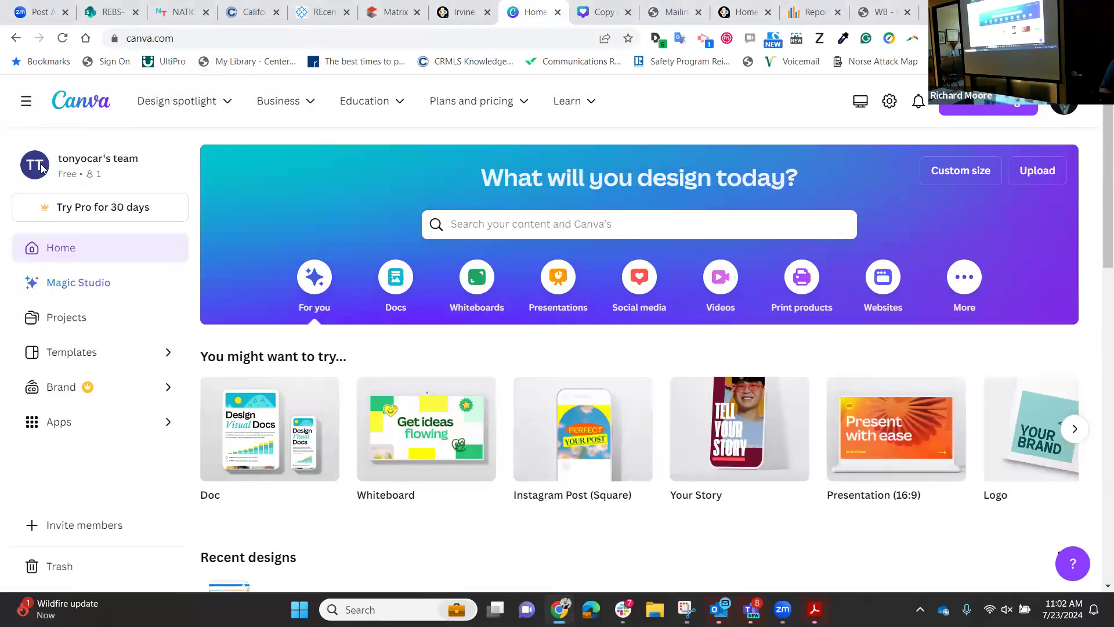
click(65, 319)
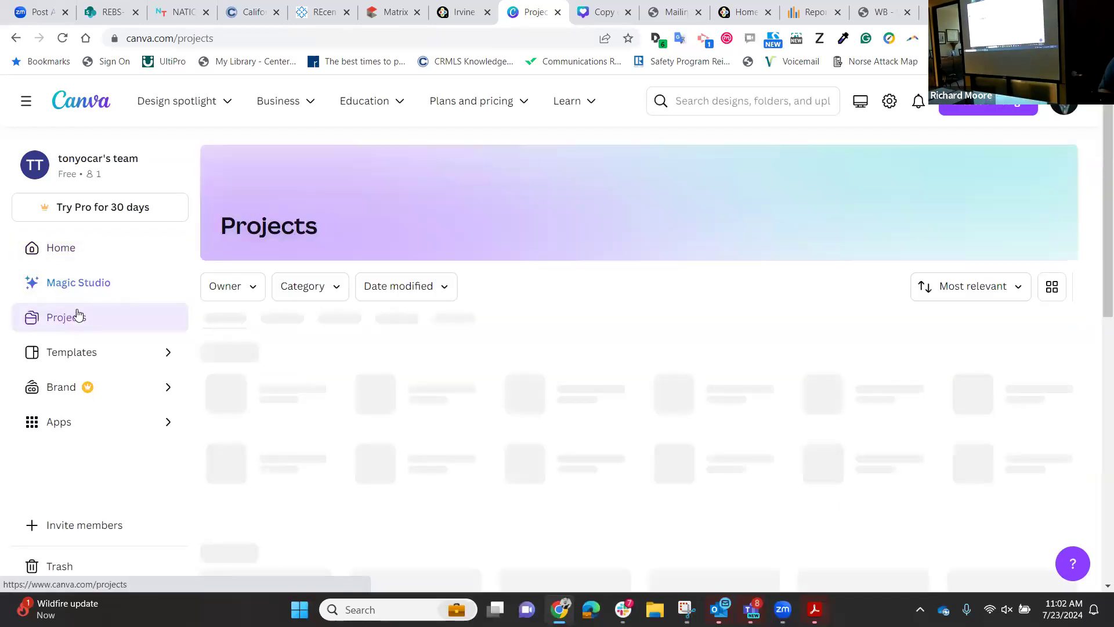
Try filtering projects by the 'real estate' category, then switch to the Templates gallery.
click(317, 290)
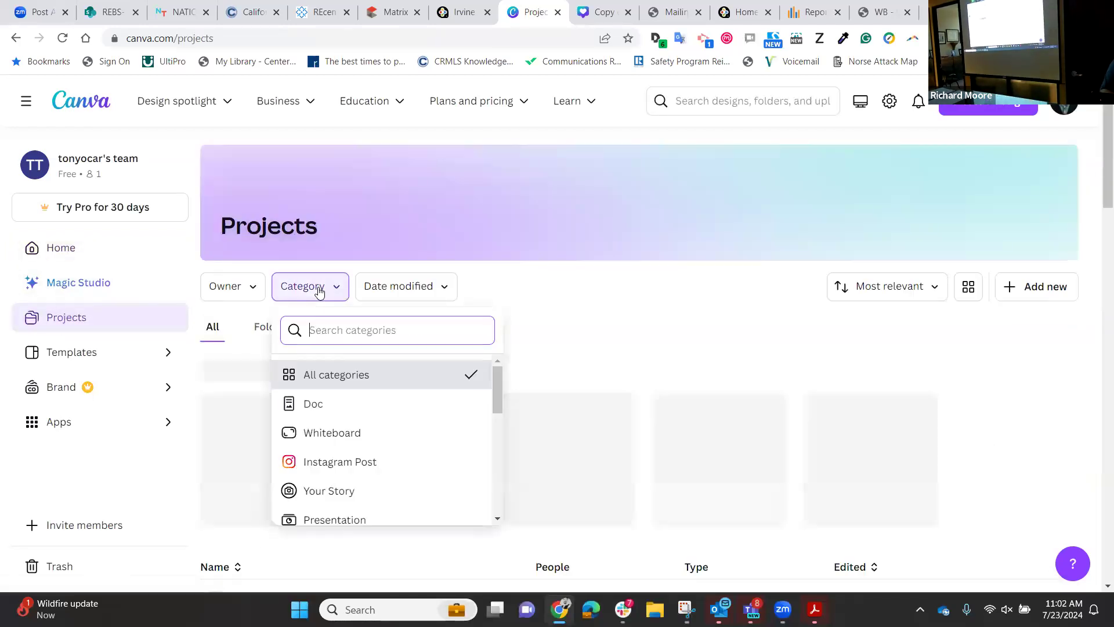
text(real estate)
key(Escape)
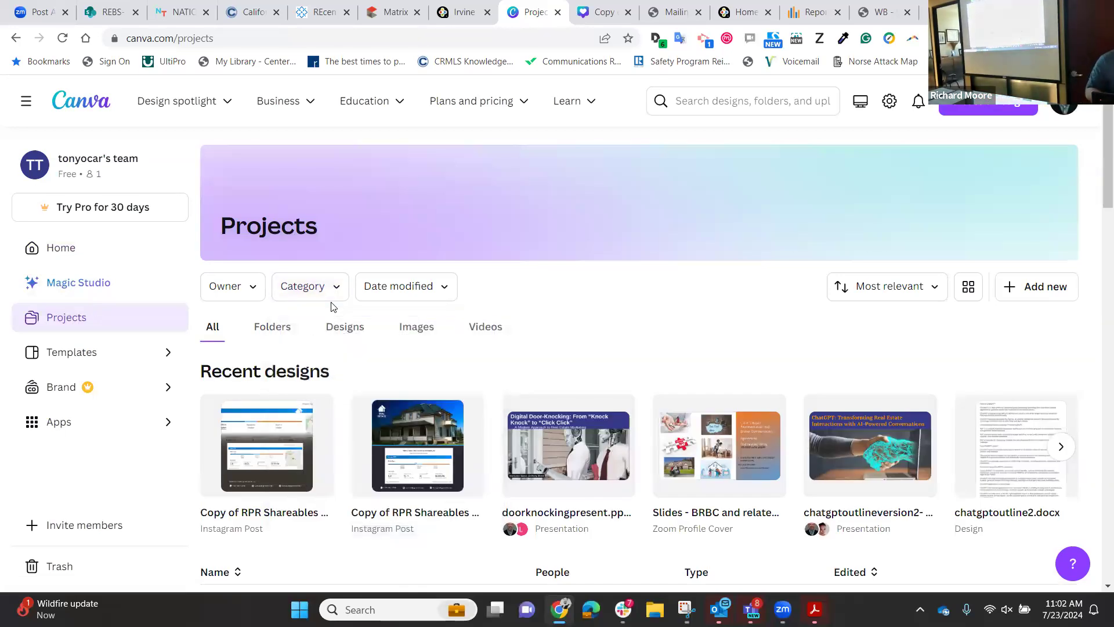
scroll(618, 363, down, 3)
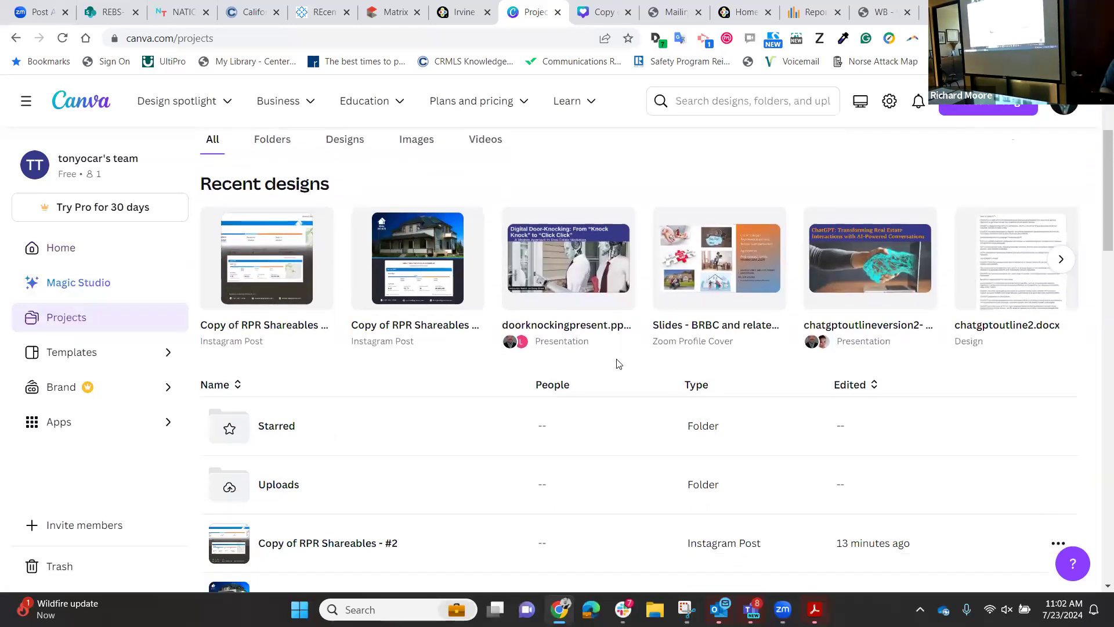
scroll(619, 363, up, 3)
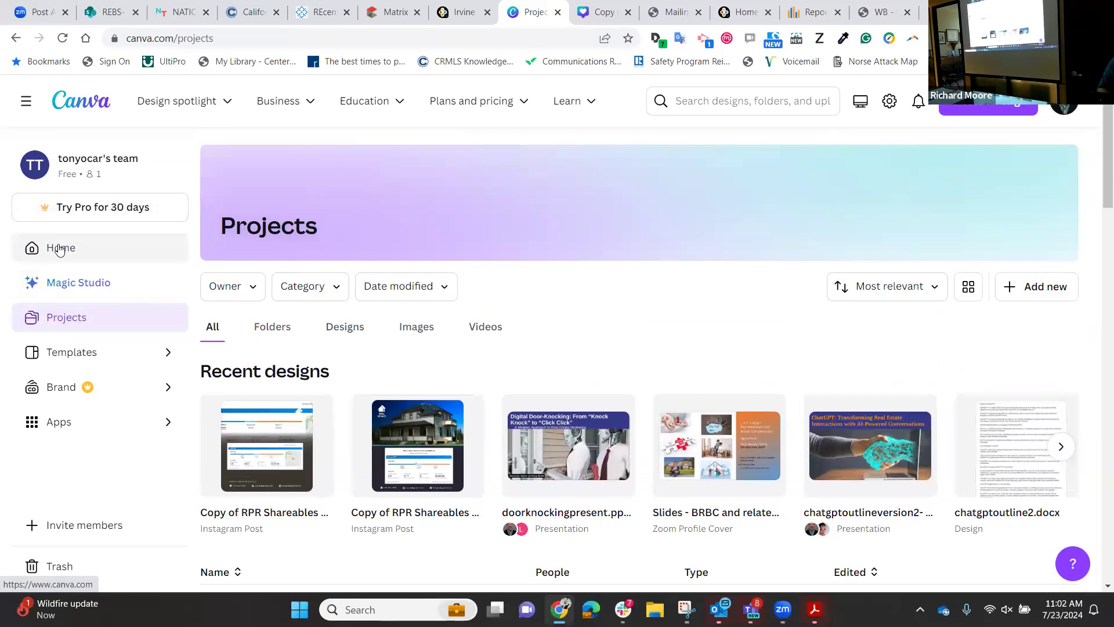
click(74, 358)
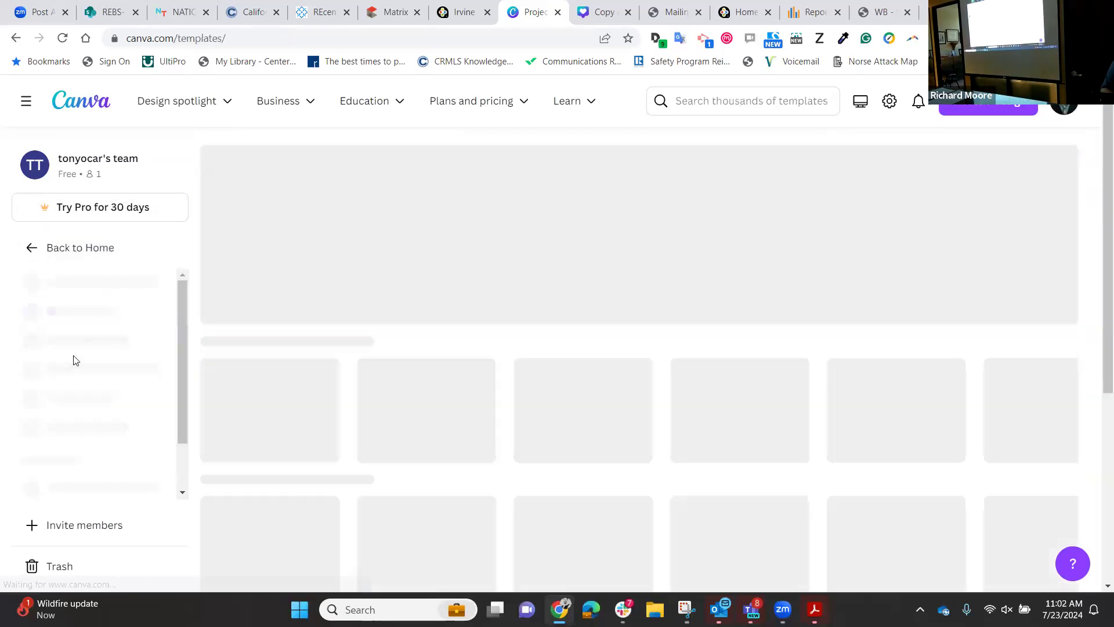